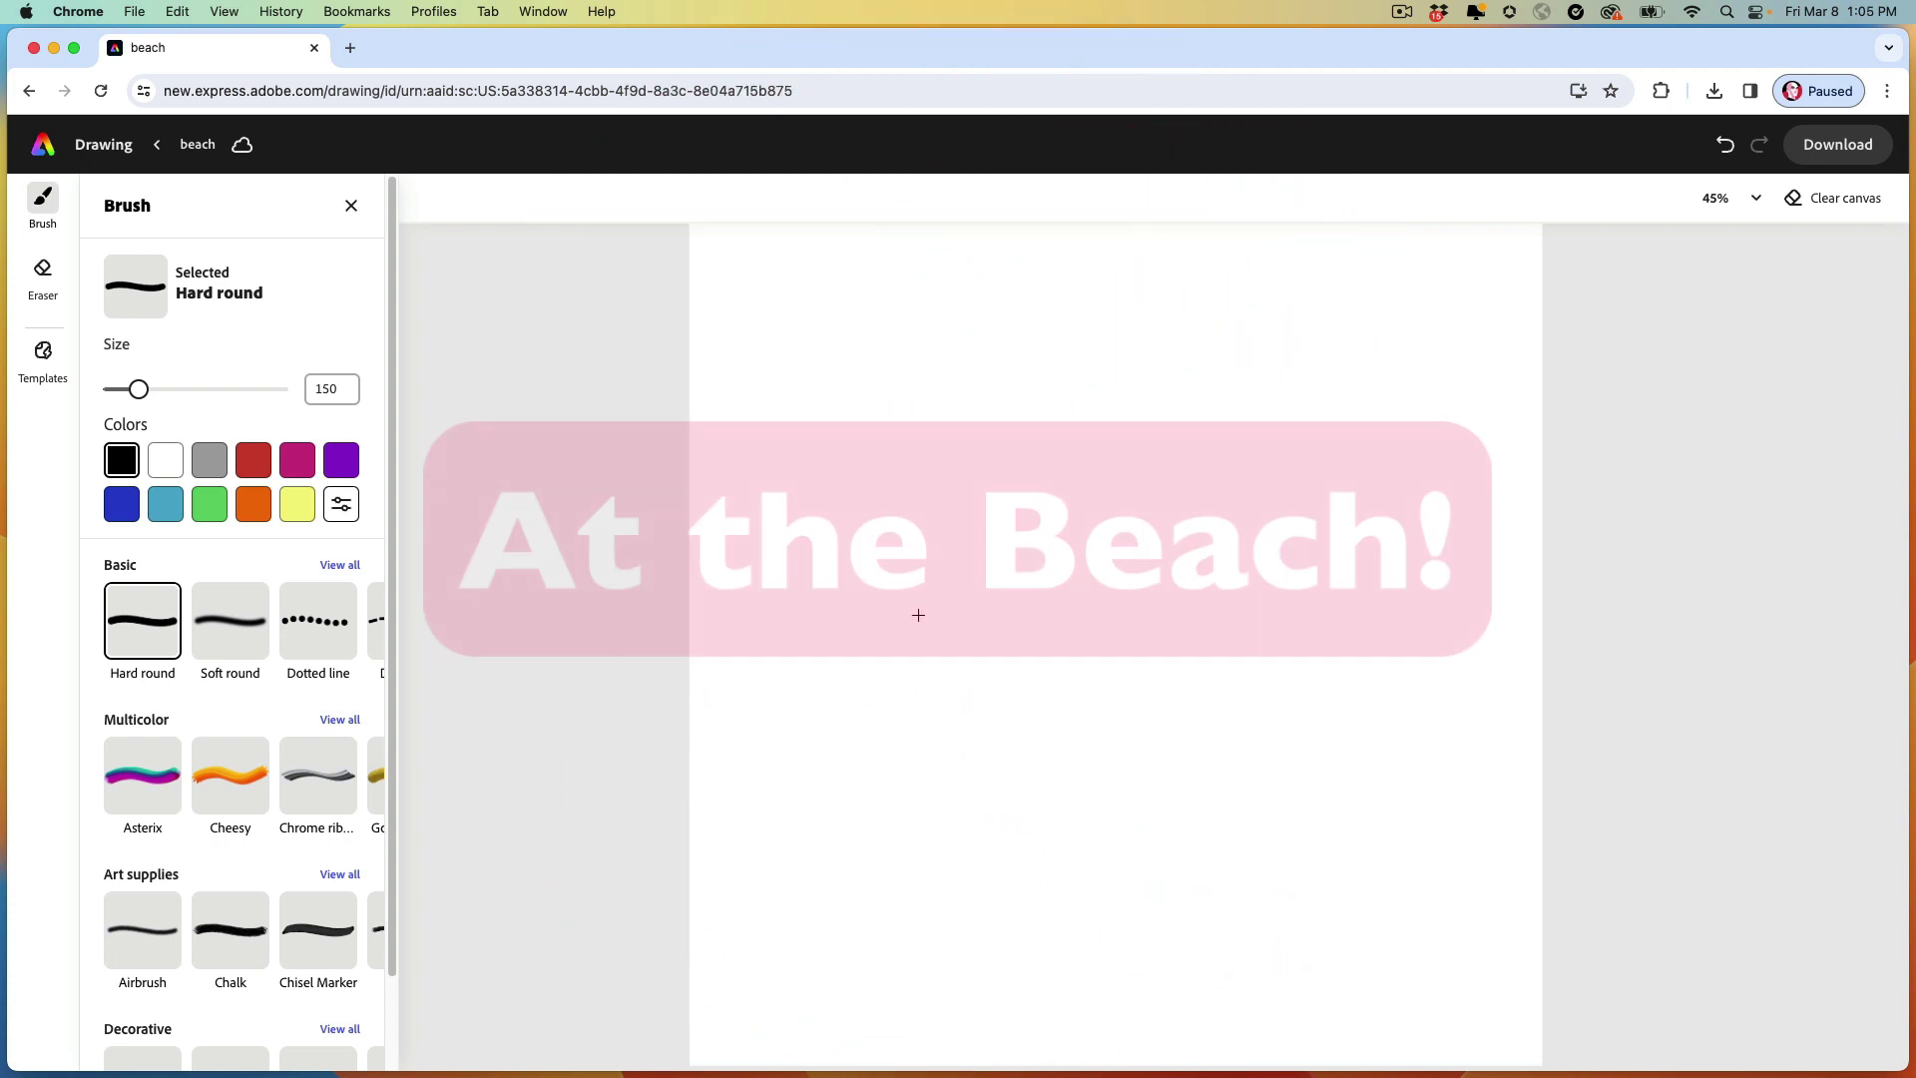
Set the brush colour to a custom pale sky blue, #ABE9FF, from the Custom colour field.
click(166, 504)
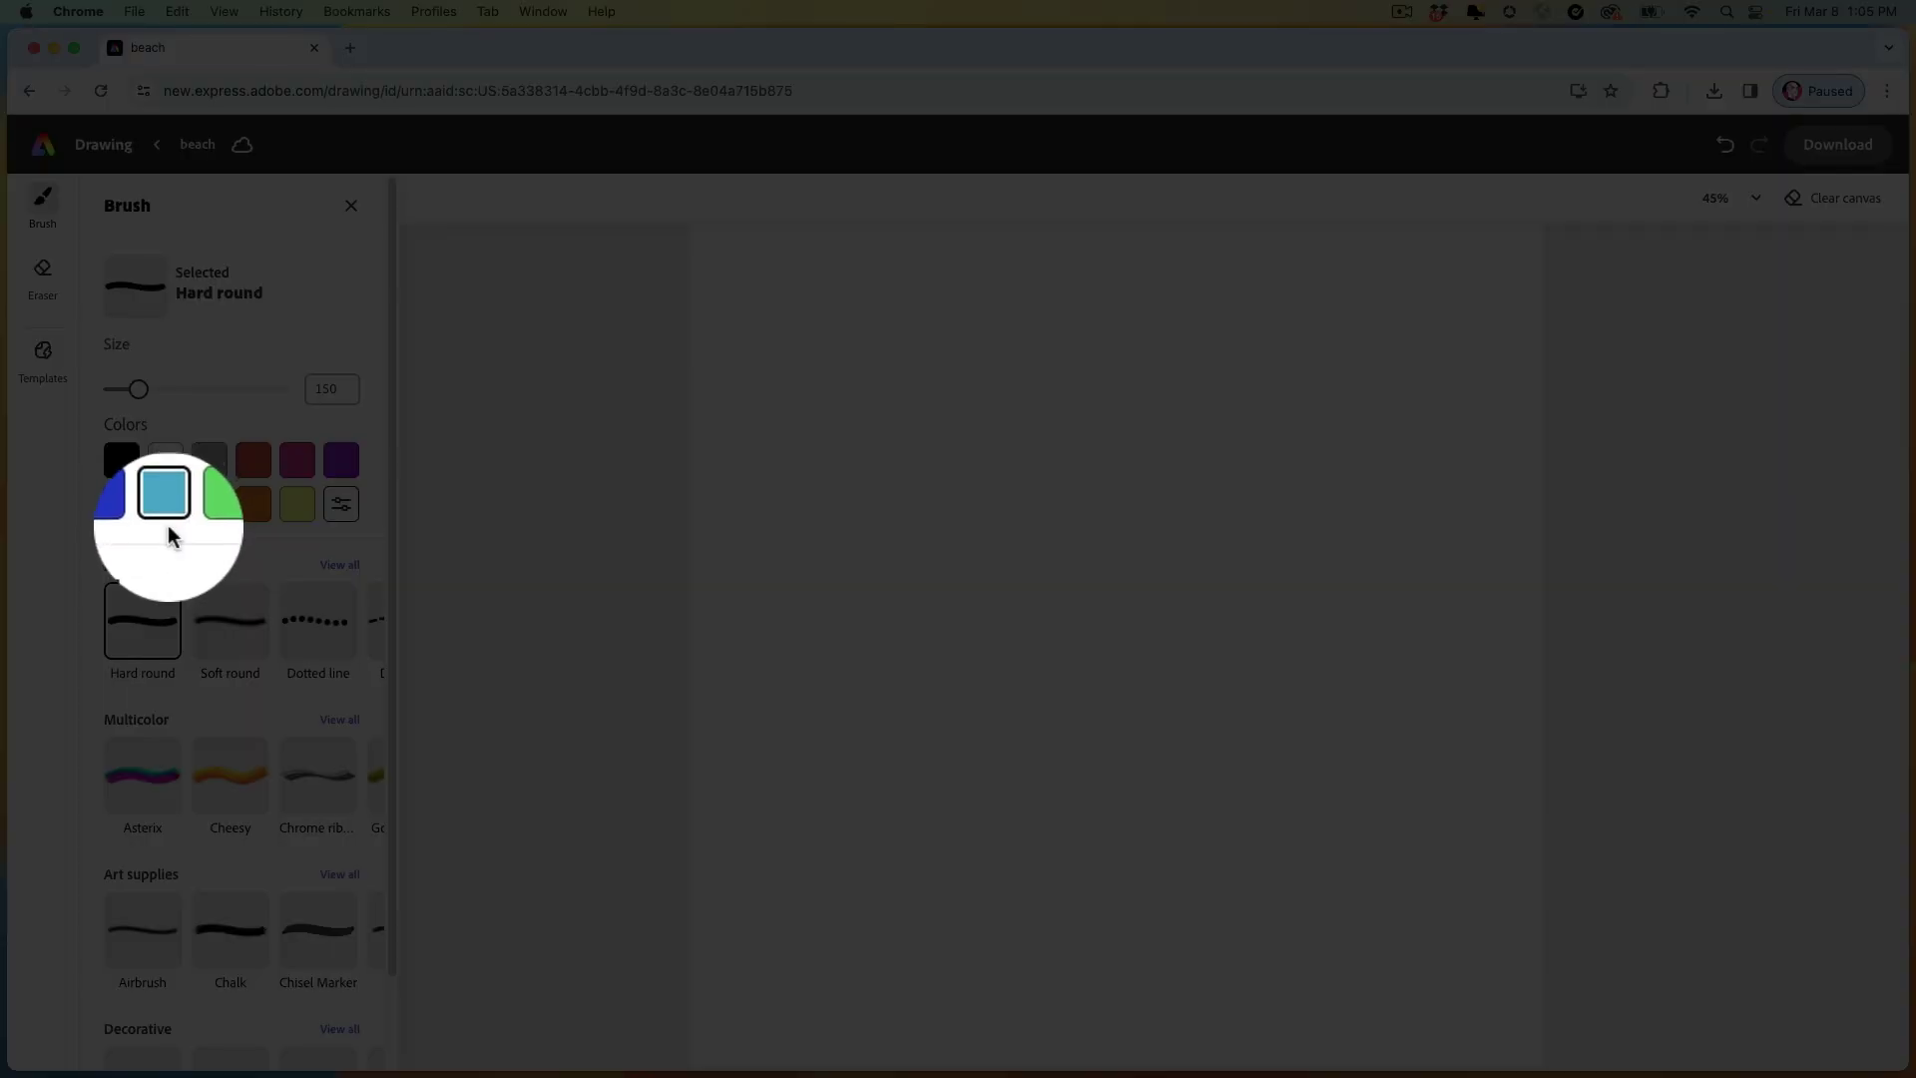
click(341, 506)
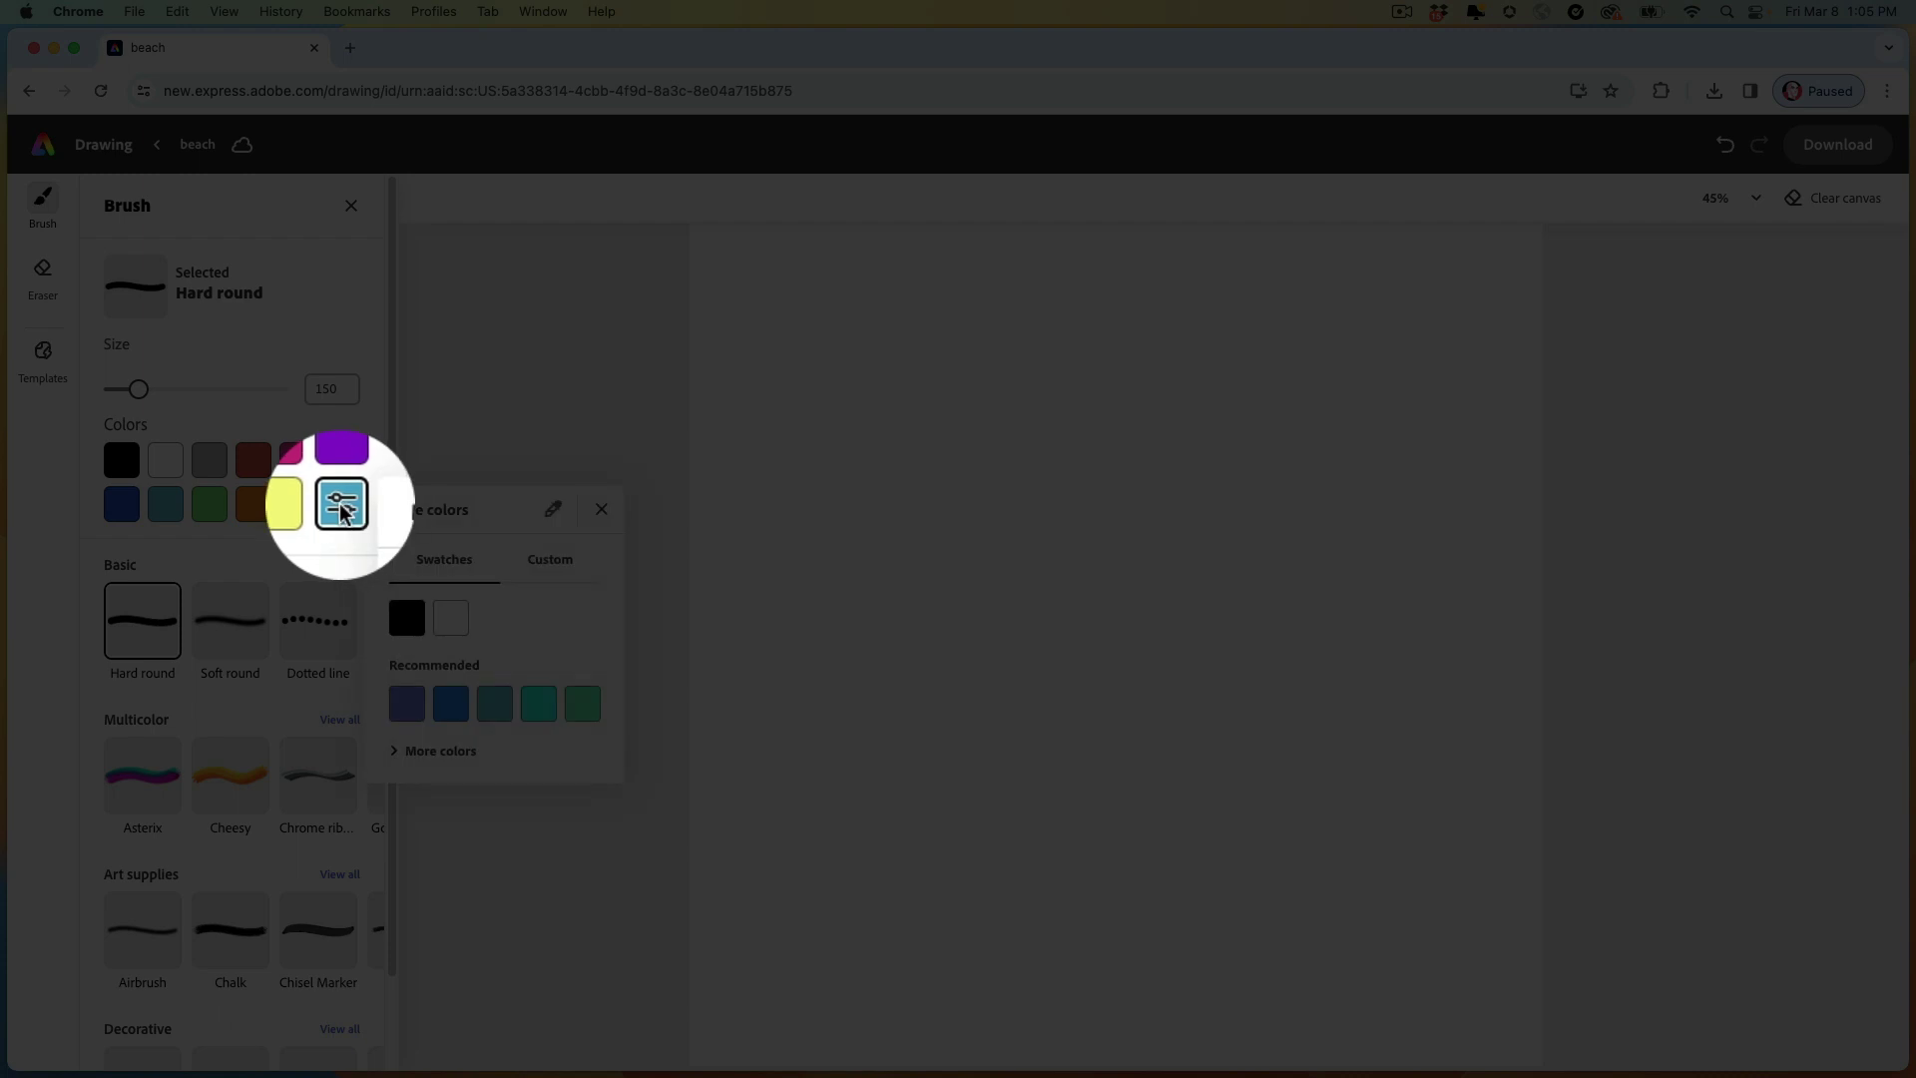
click(552, 565)
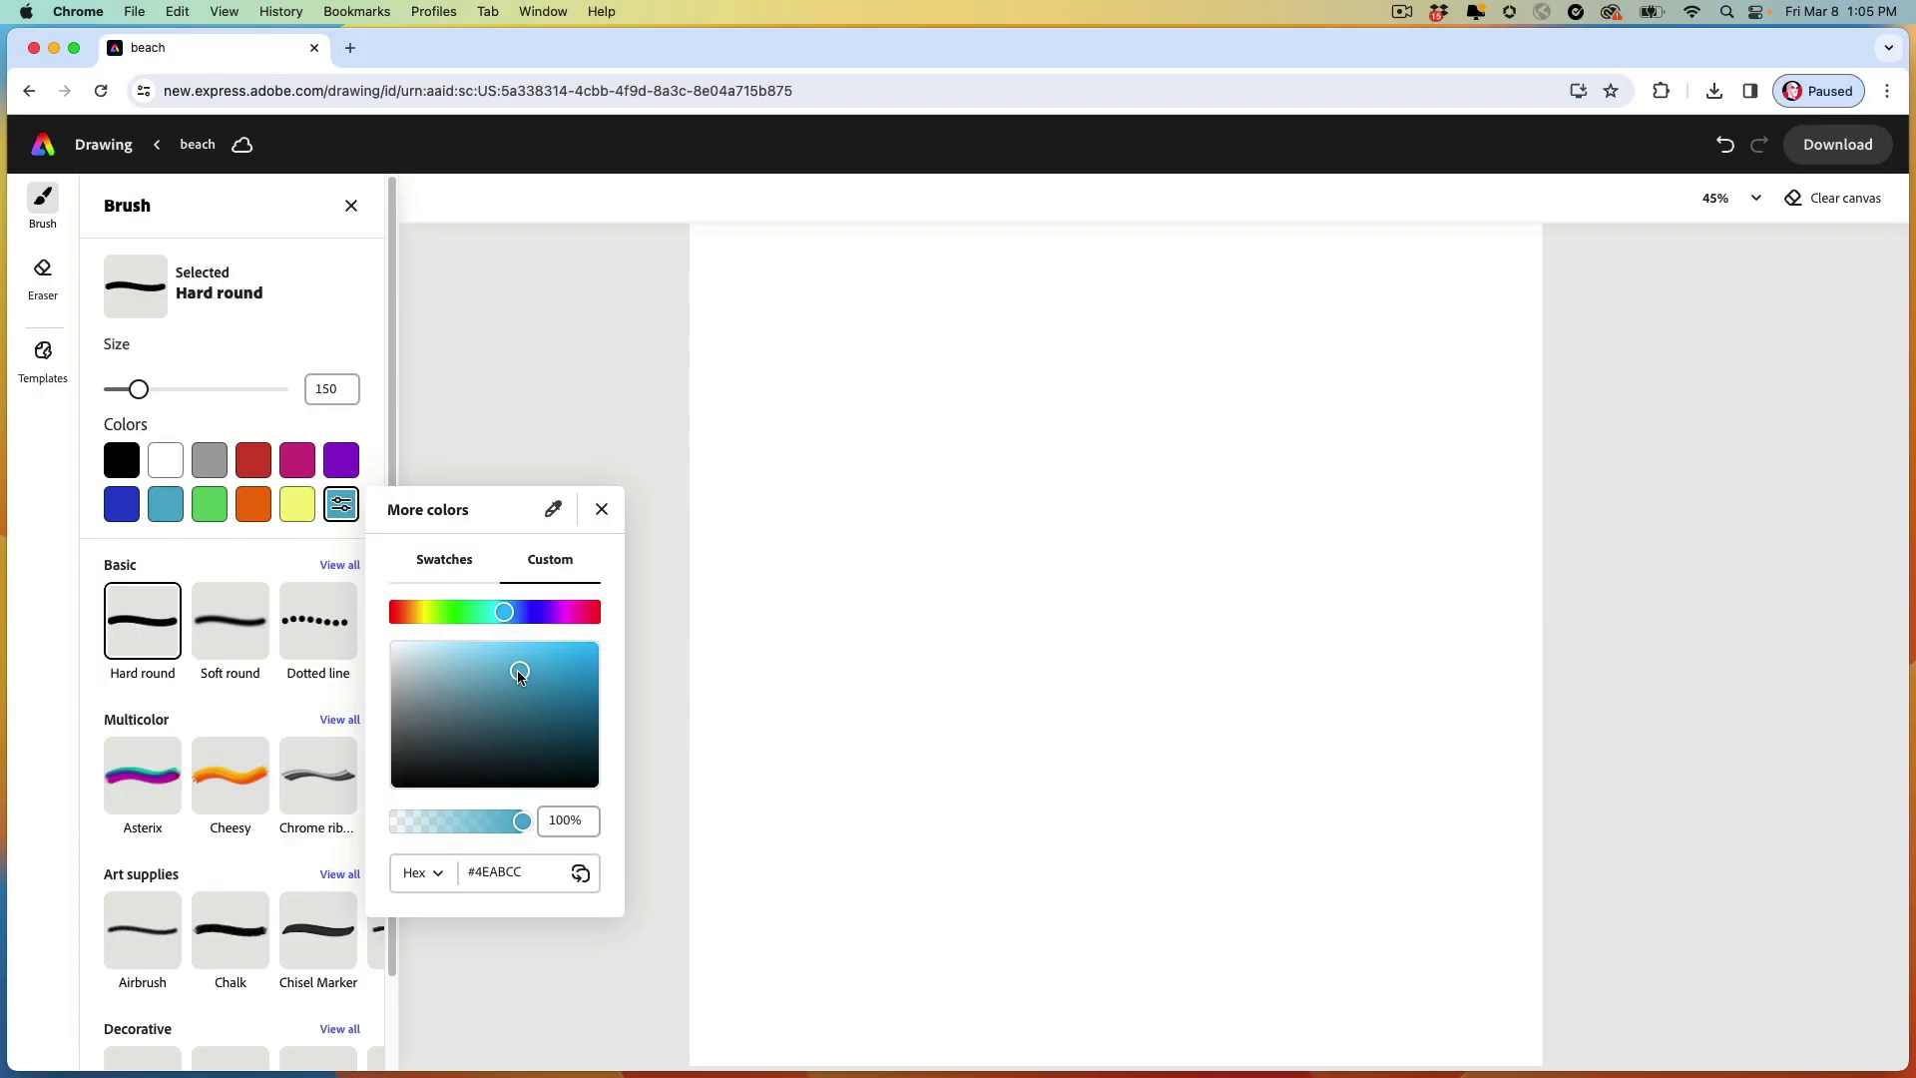
click(517, 676)
drag(517, 675, 459, 641)
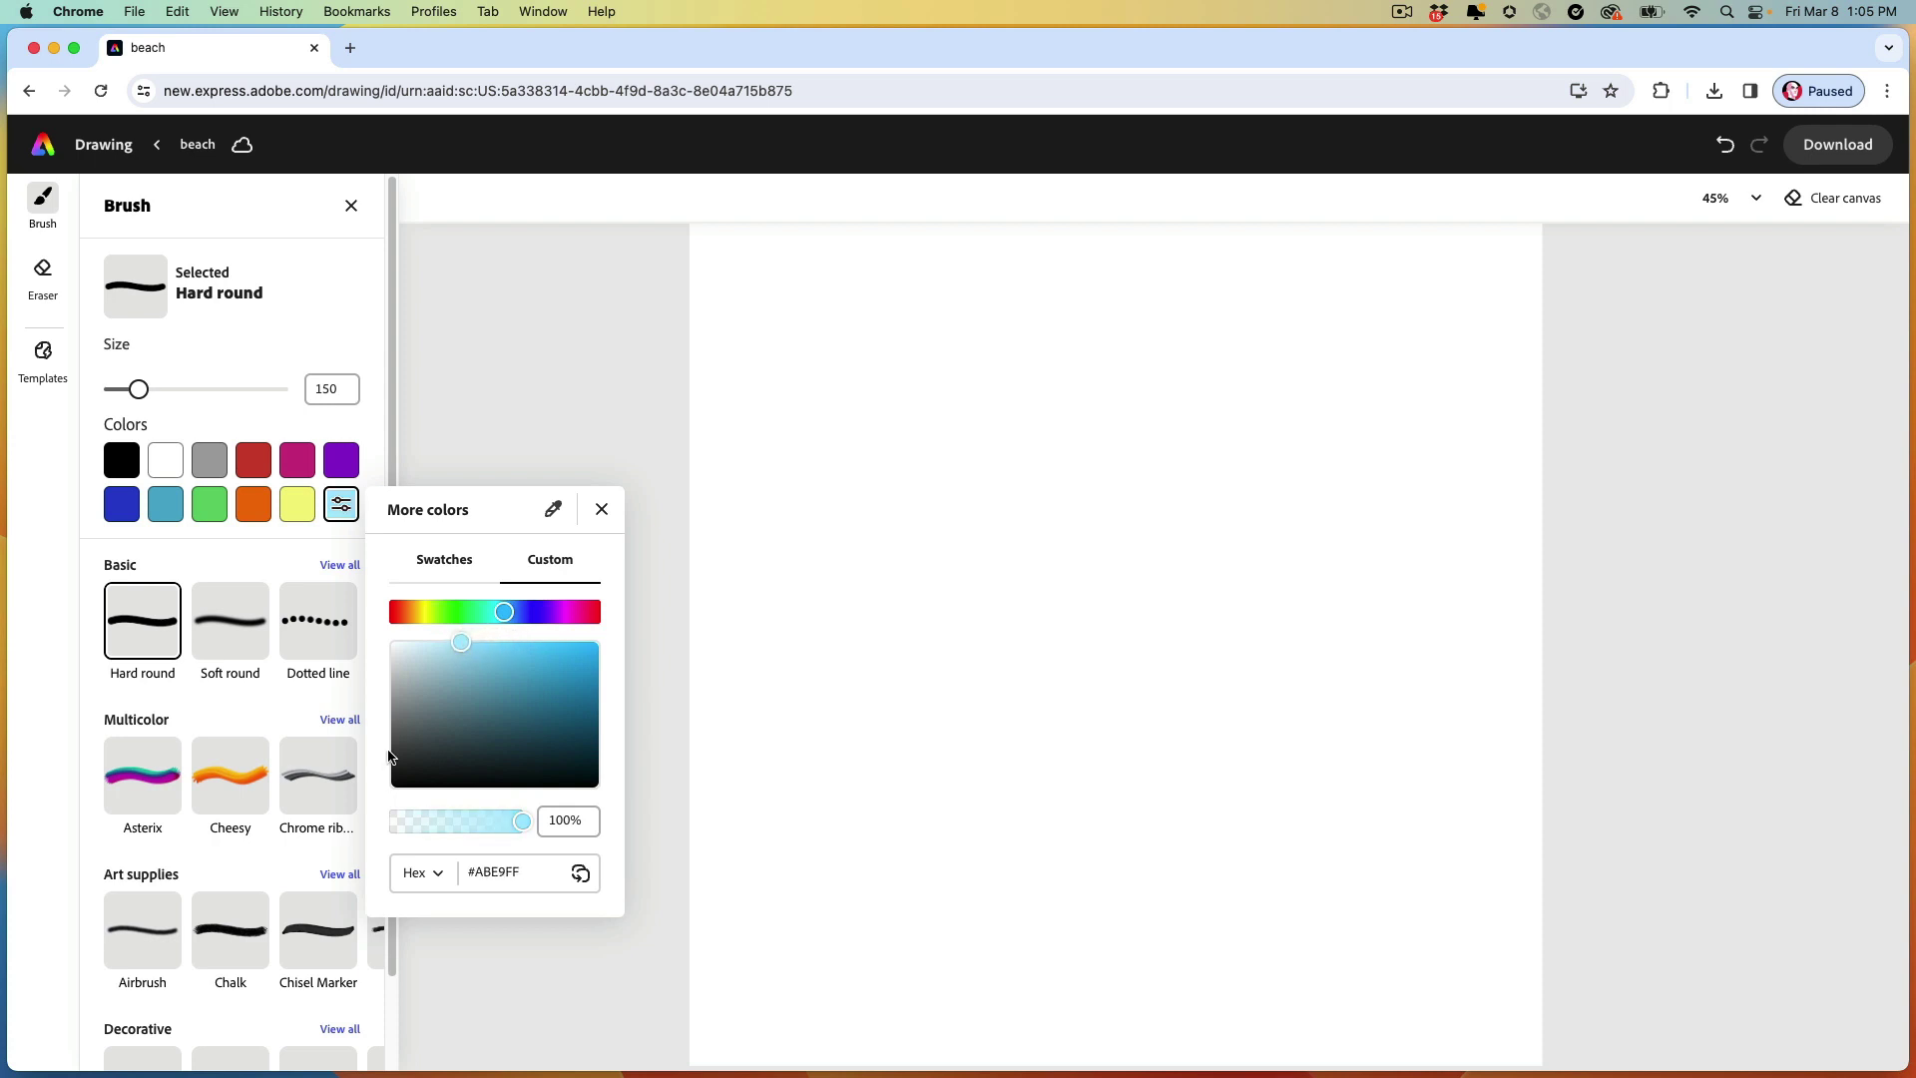
Enlarge the brush to size 820 and paint pale blue over the entire canvas.
click(172, 401)
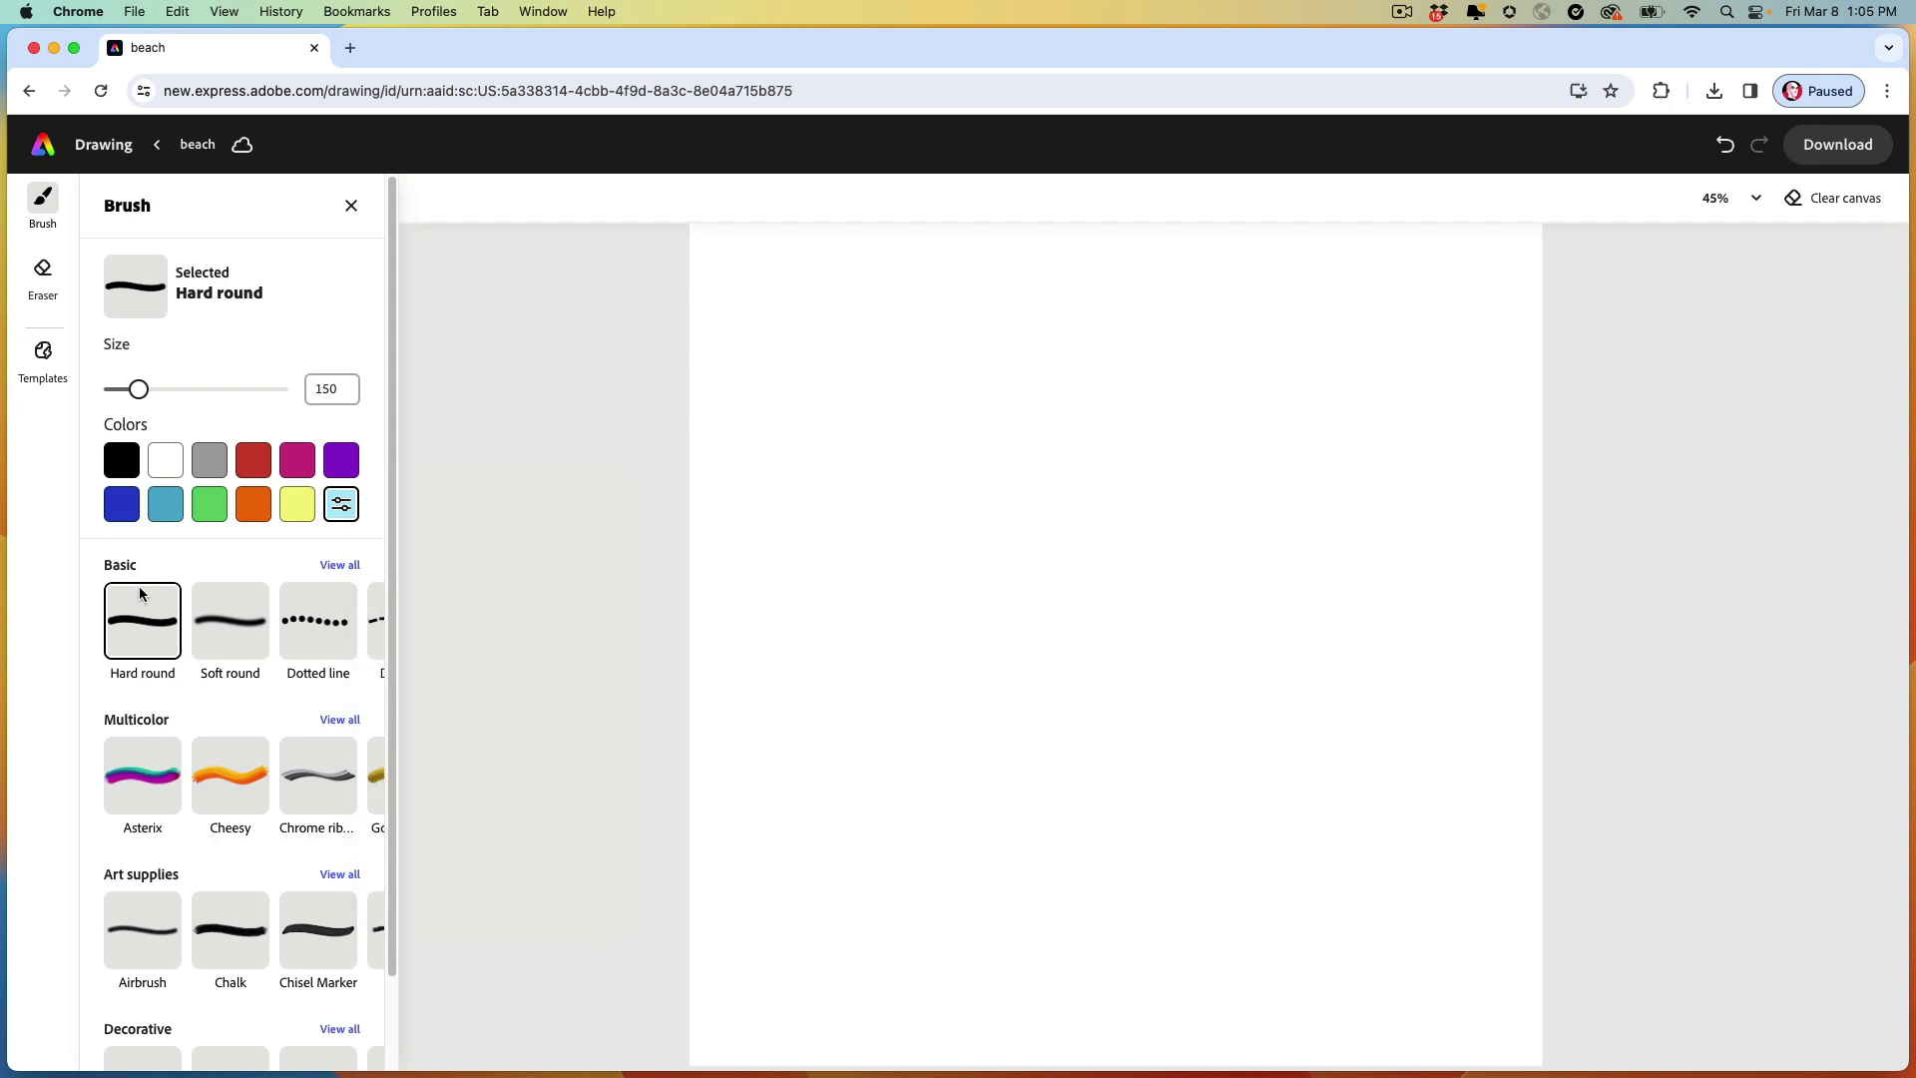
drag(139, 389, 248, 390)
drag(1647, 383, 607, 378)
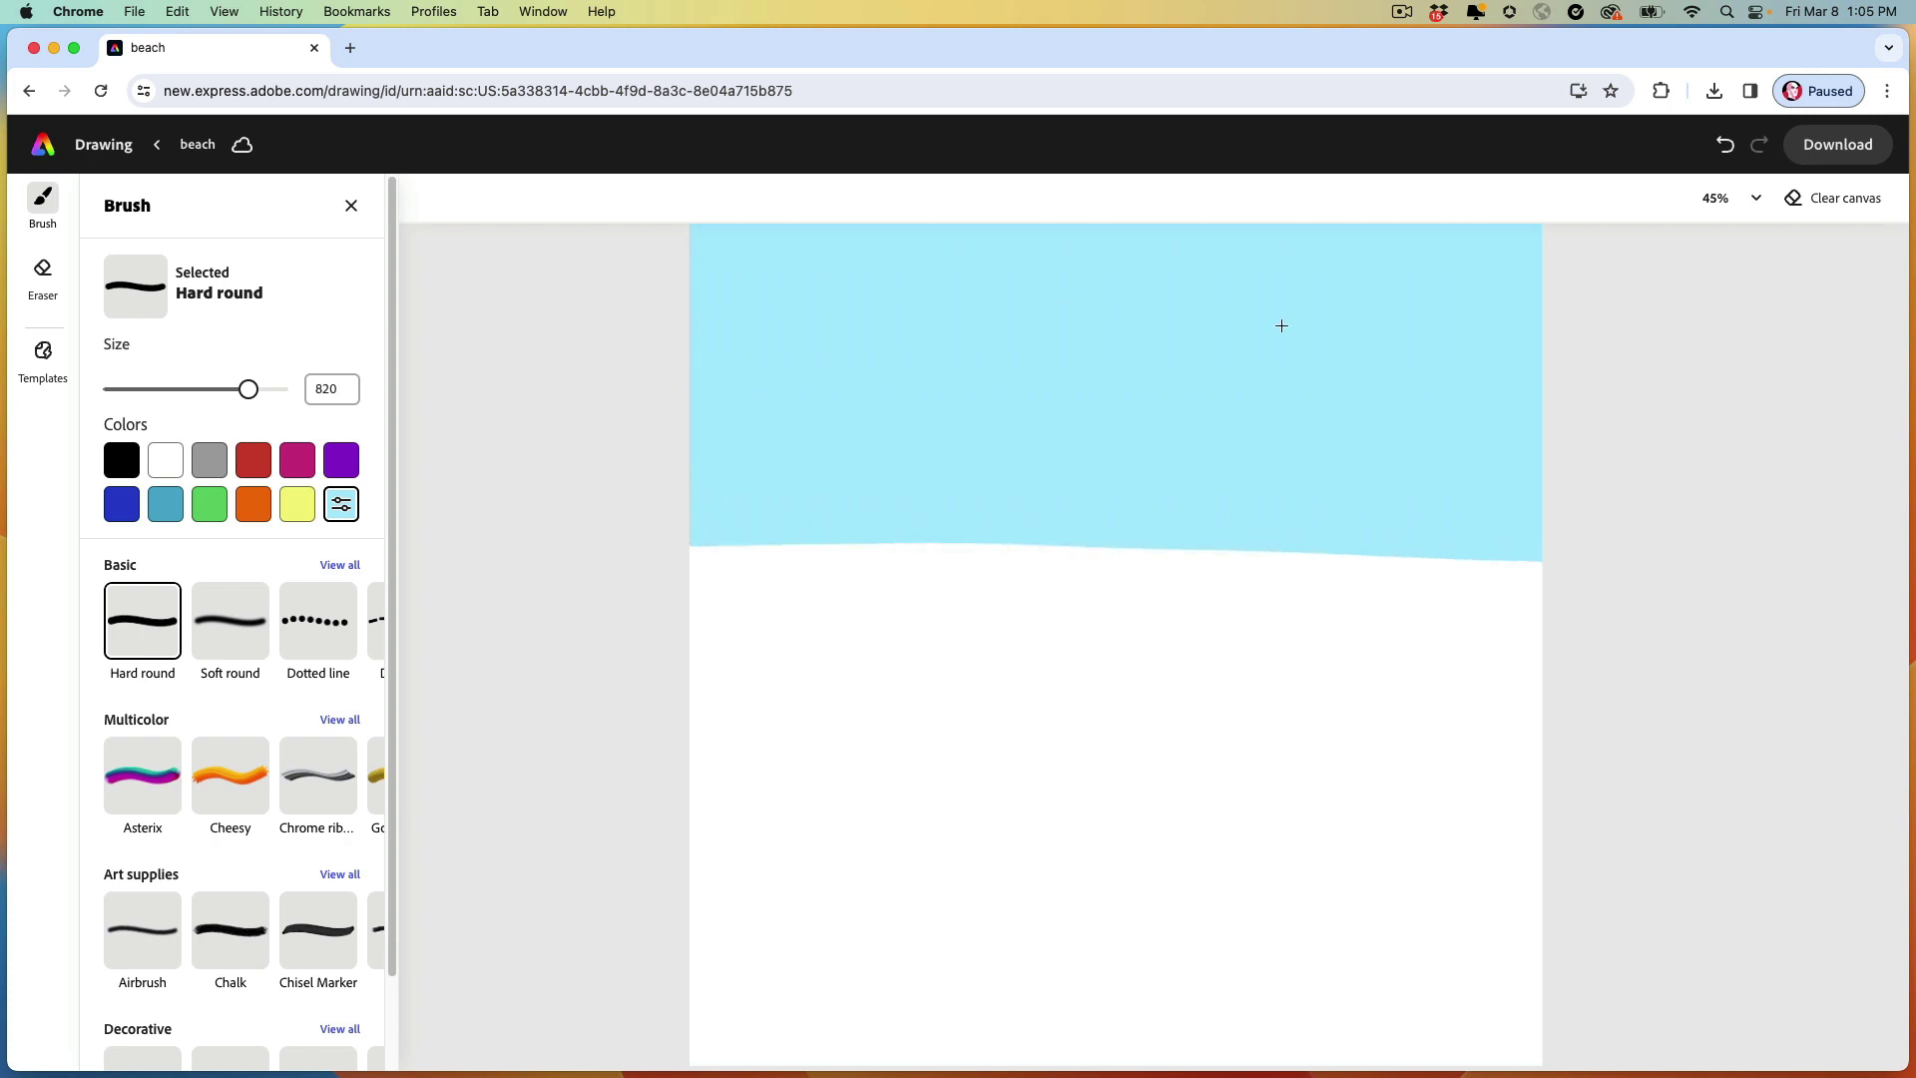
mouse_move(1282, 325)
mouse_down()
mouse_move(1646, 489)
mouse_move(1381, 540)
mouse_move(873, 552)
mouse_move(635, 637)
mouse_move(1092, 687)
mouse_move(1610, 817)
mouse_move(1404, 852)
mouse_move(775, 835)
mouse_move(641, 909)
mouse_move(1472, 980)
mouse_move(1541, 1020)
mouse_up()
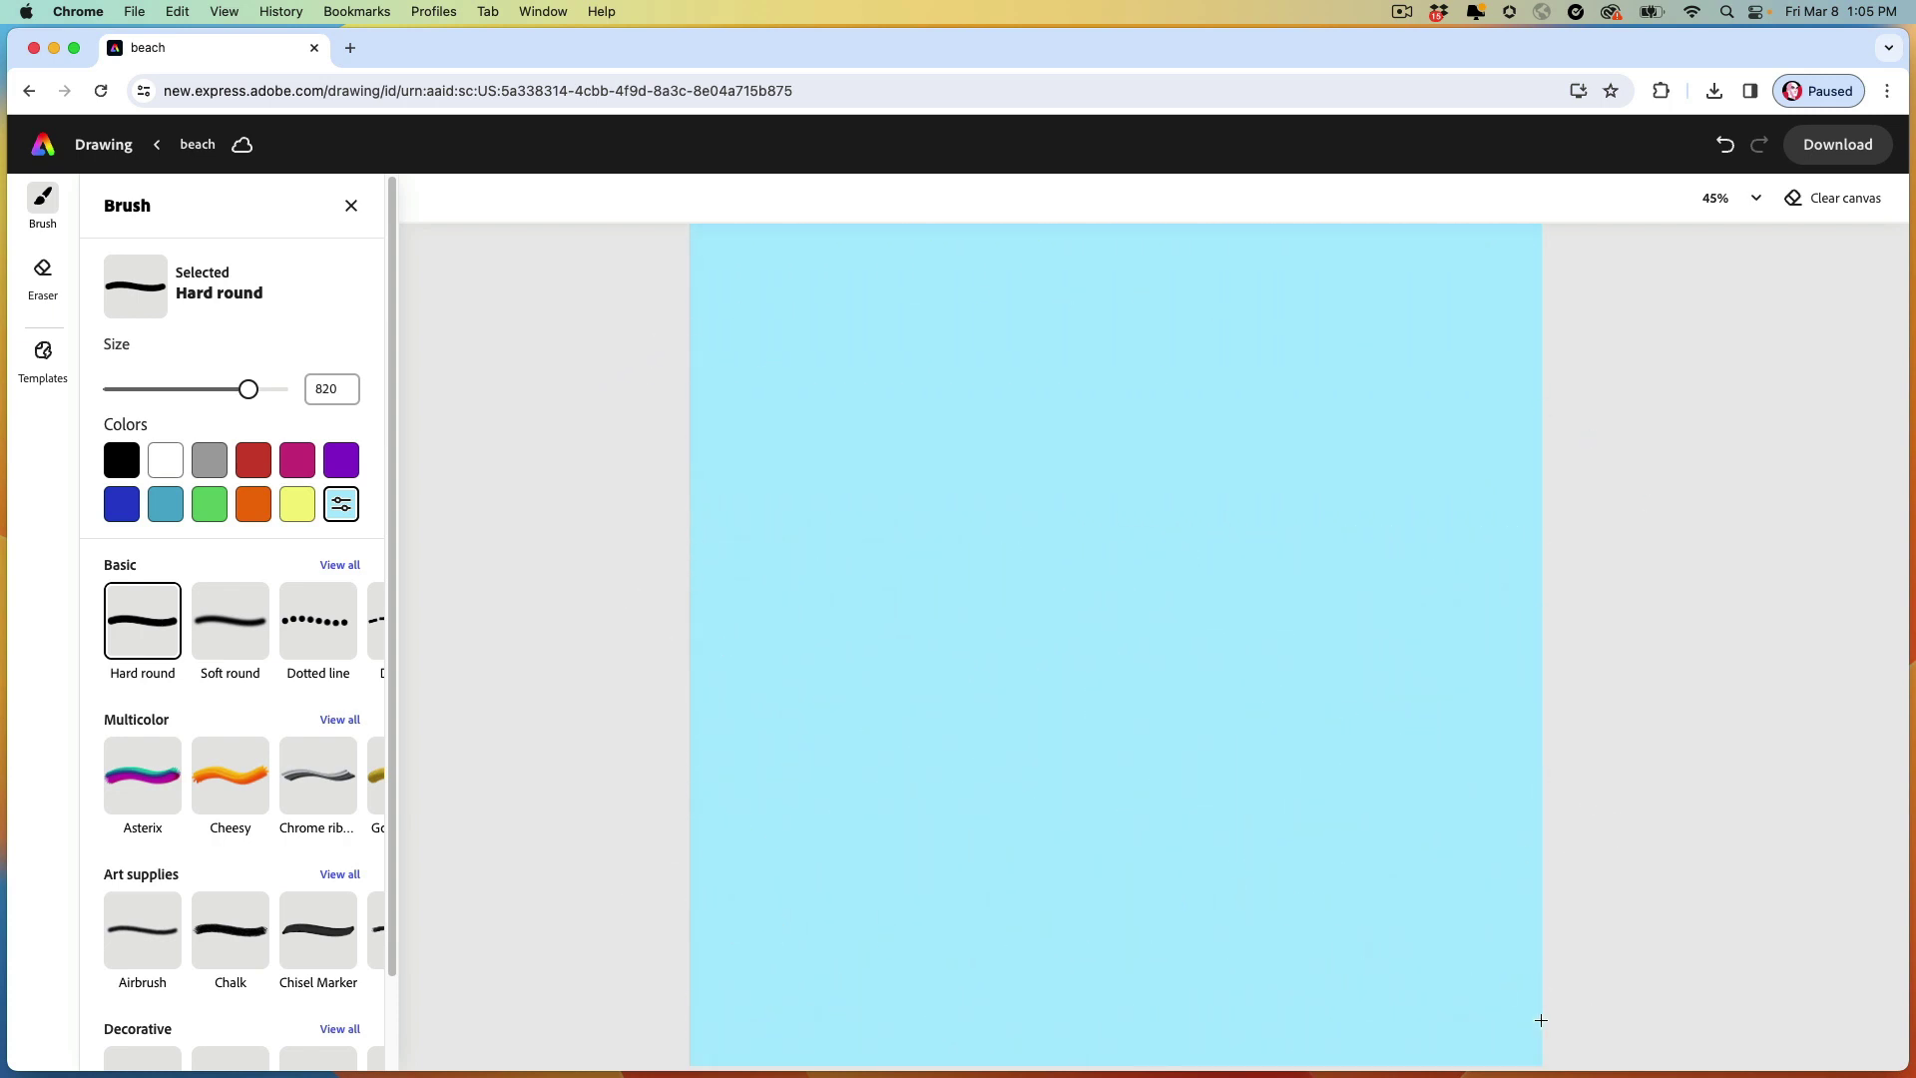
Paint a darker teal band across the top of the sky with a size-478 Soft round brush.
click(166, 509)
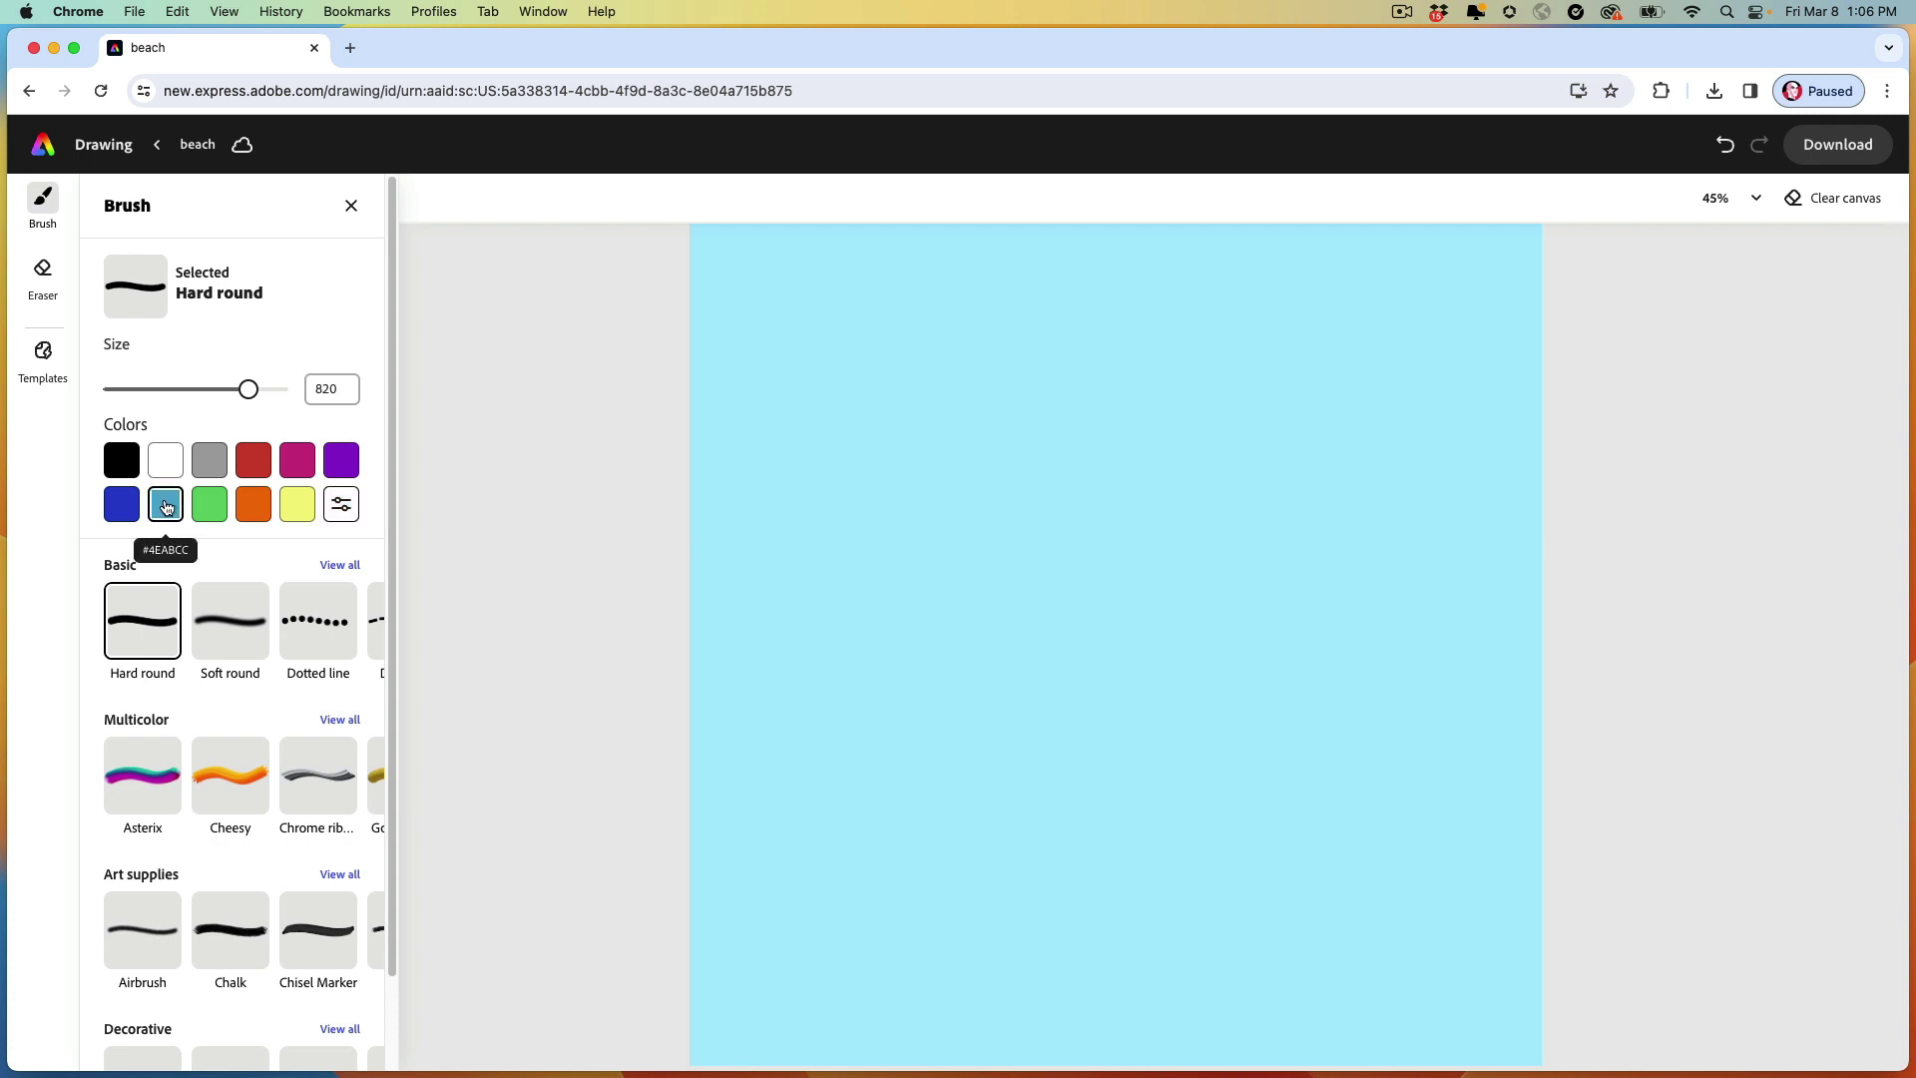
click(228, 626)
drag(141, 389, 152, 392)
key(super+z)
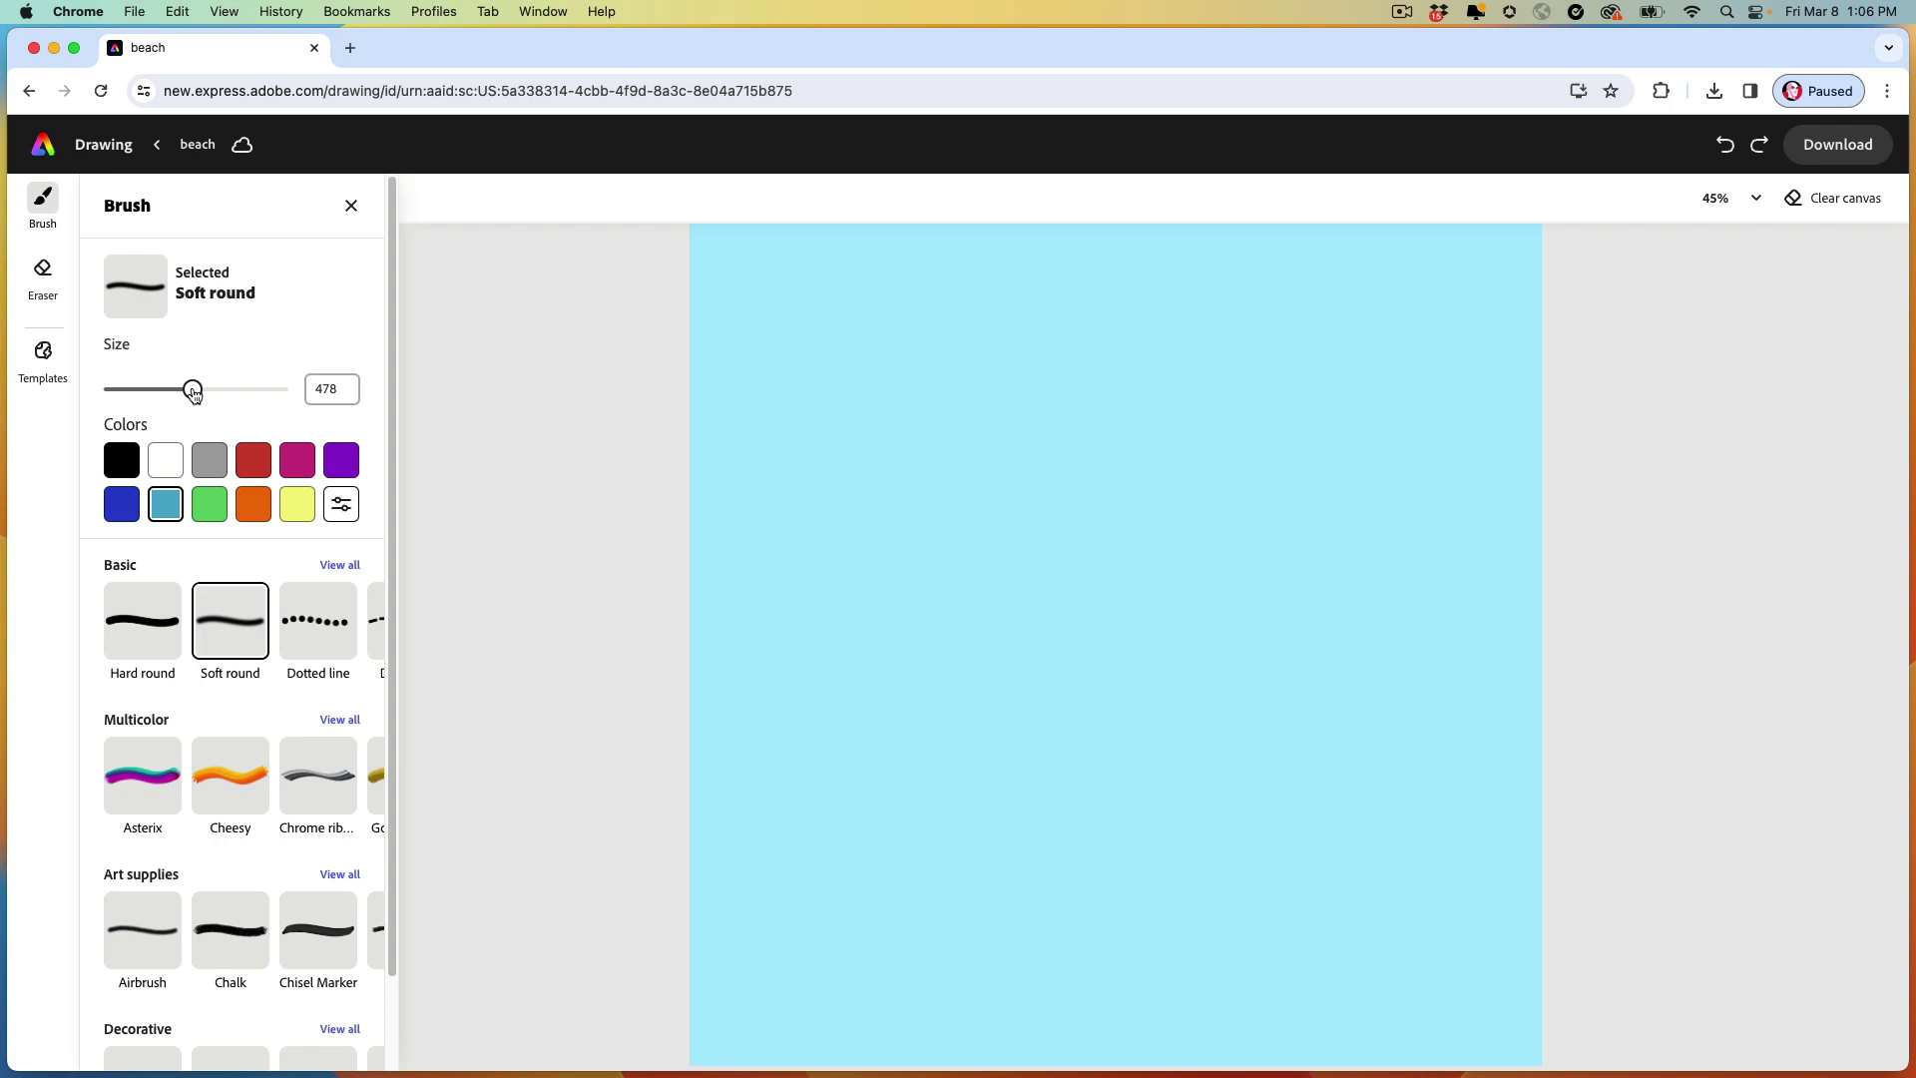
mouse_move(1608, 330)
mouse_down()
mouse_move(744, 368)
mouse_move(697, 326)
mouse_move(1513, 259)
mouse_move(793, 236)
mouse_move(1519, 235)
mouse_move(1687, 555)
mouse_up()
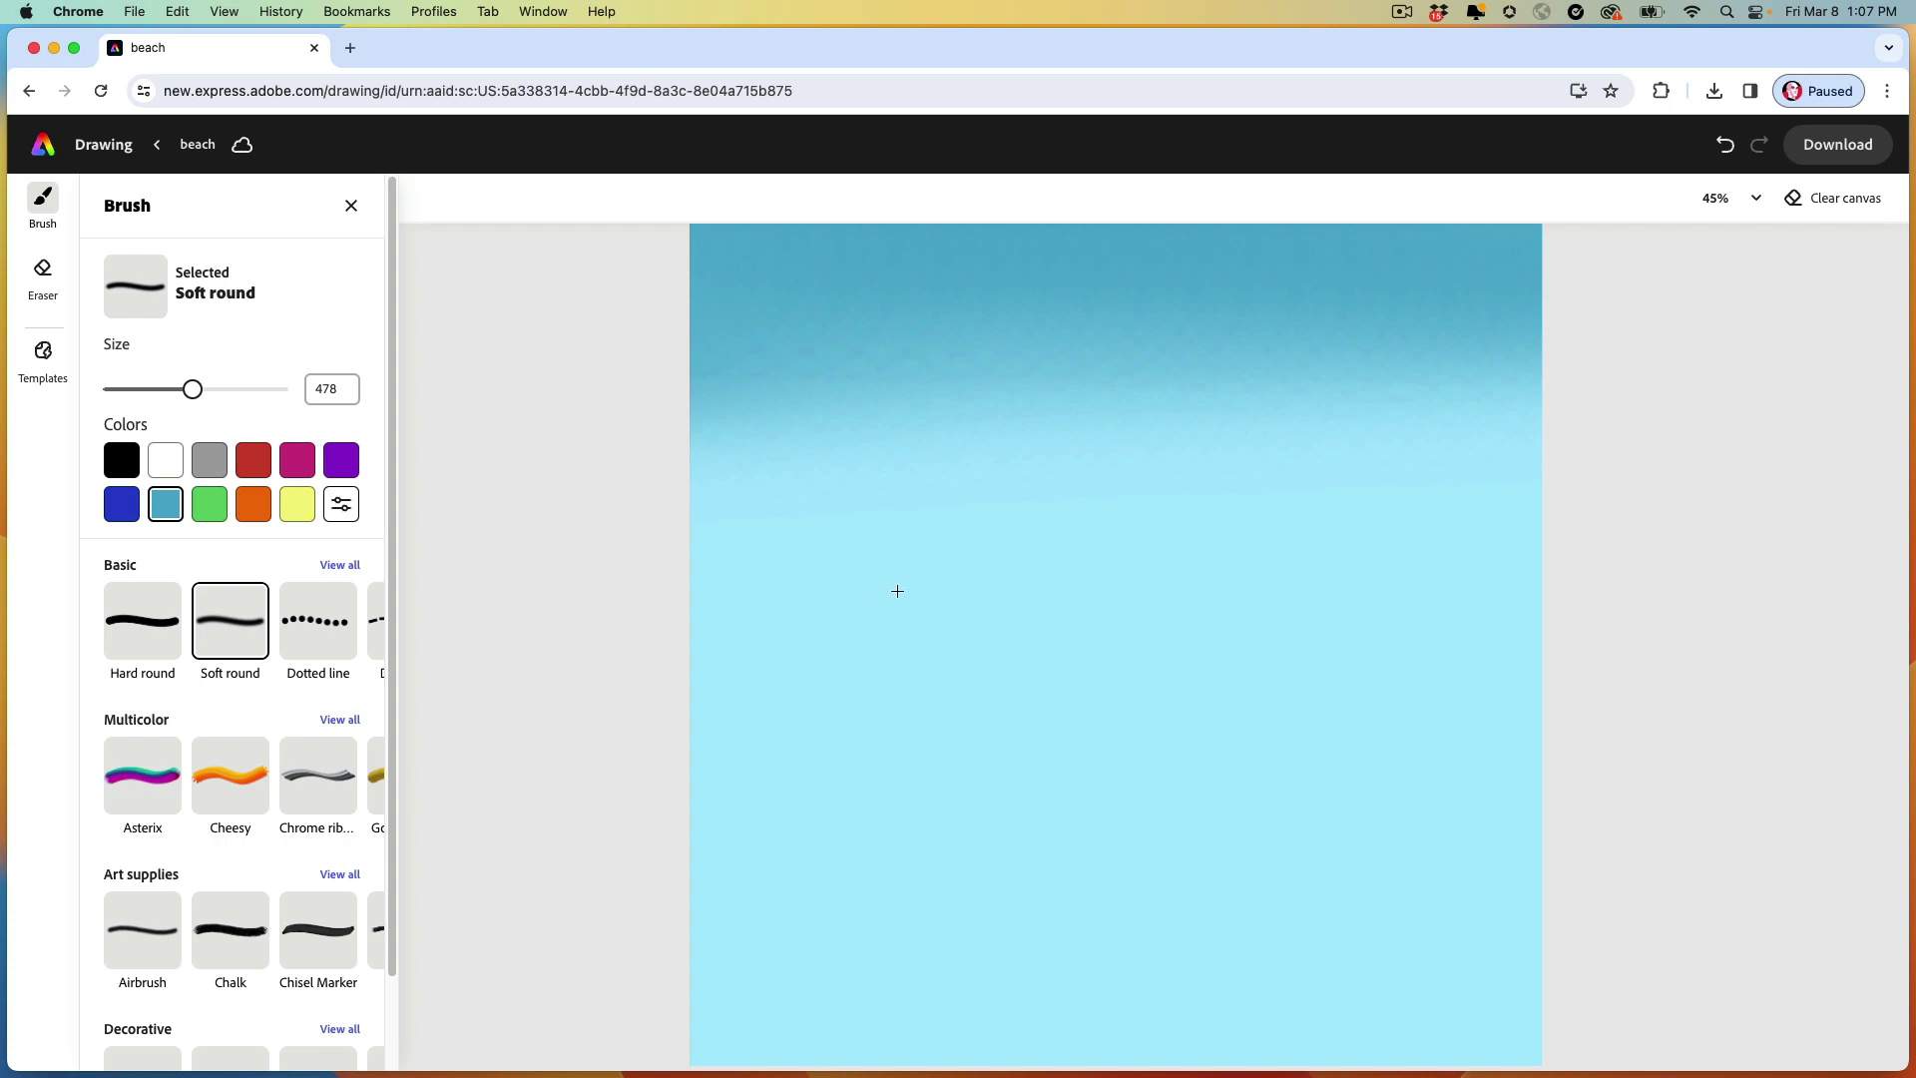
drag(1581, 384, 622, 420)
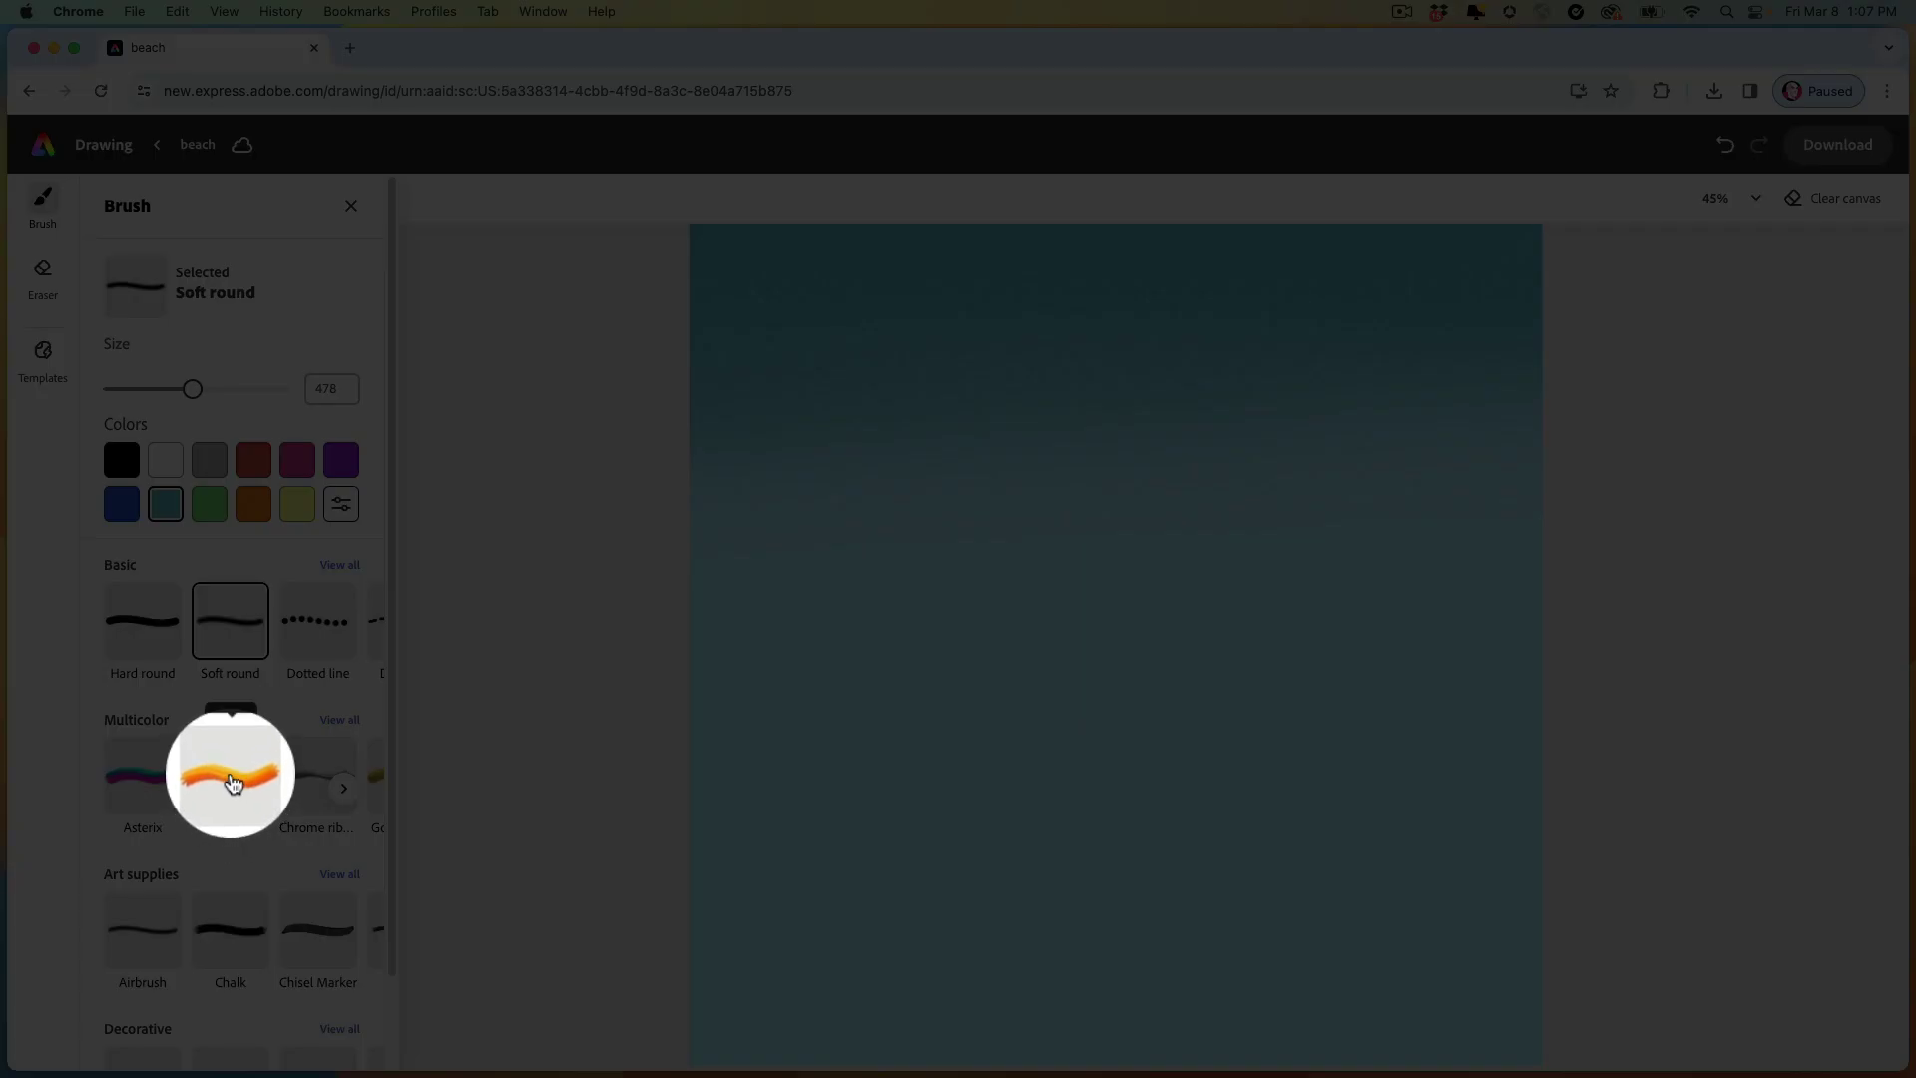
Paint three wavy orange-and-yellow sand bands with the Cheesy brush at size 244.
click(233, 783)
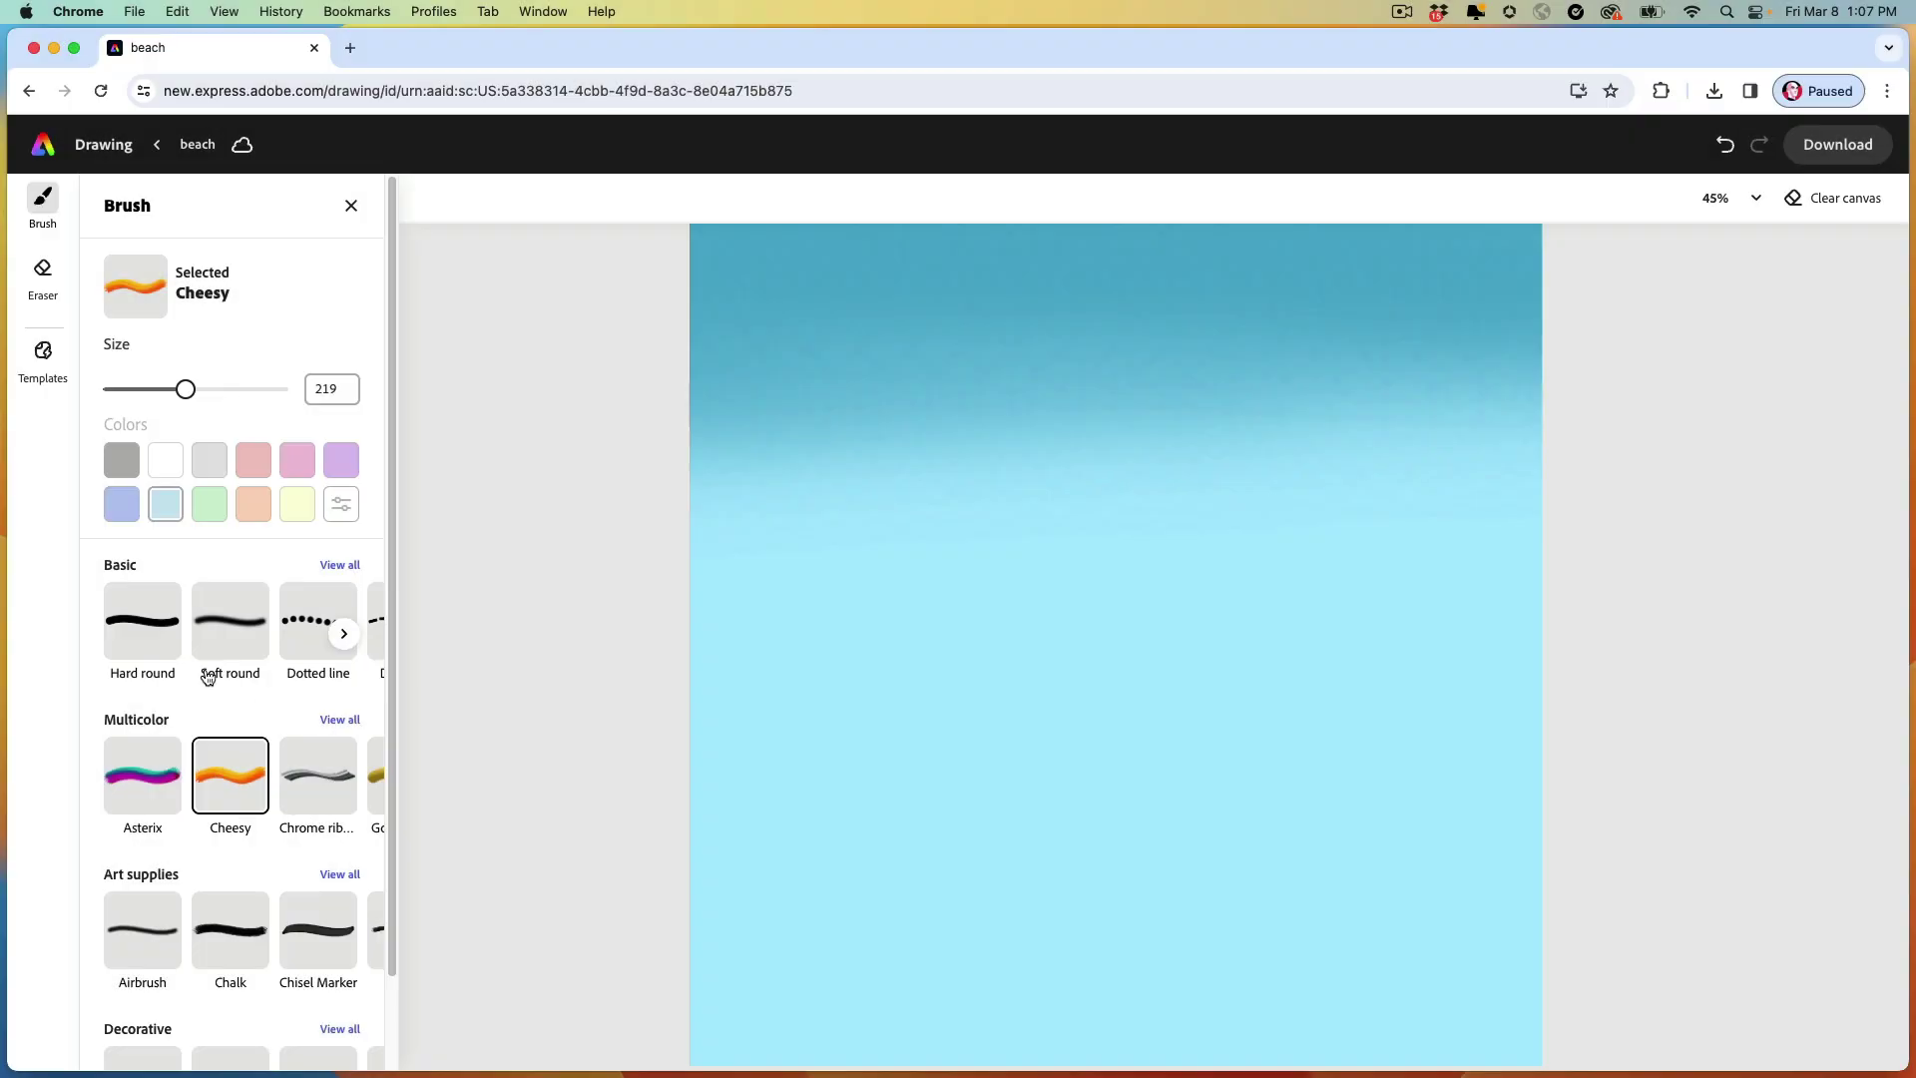
drag(189, 394, 199, 393)
drag(1592, 640, 684, 656)
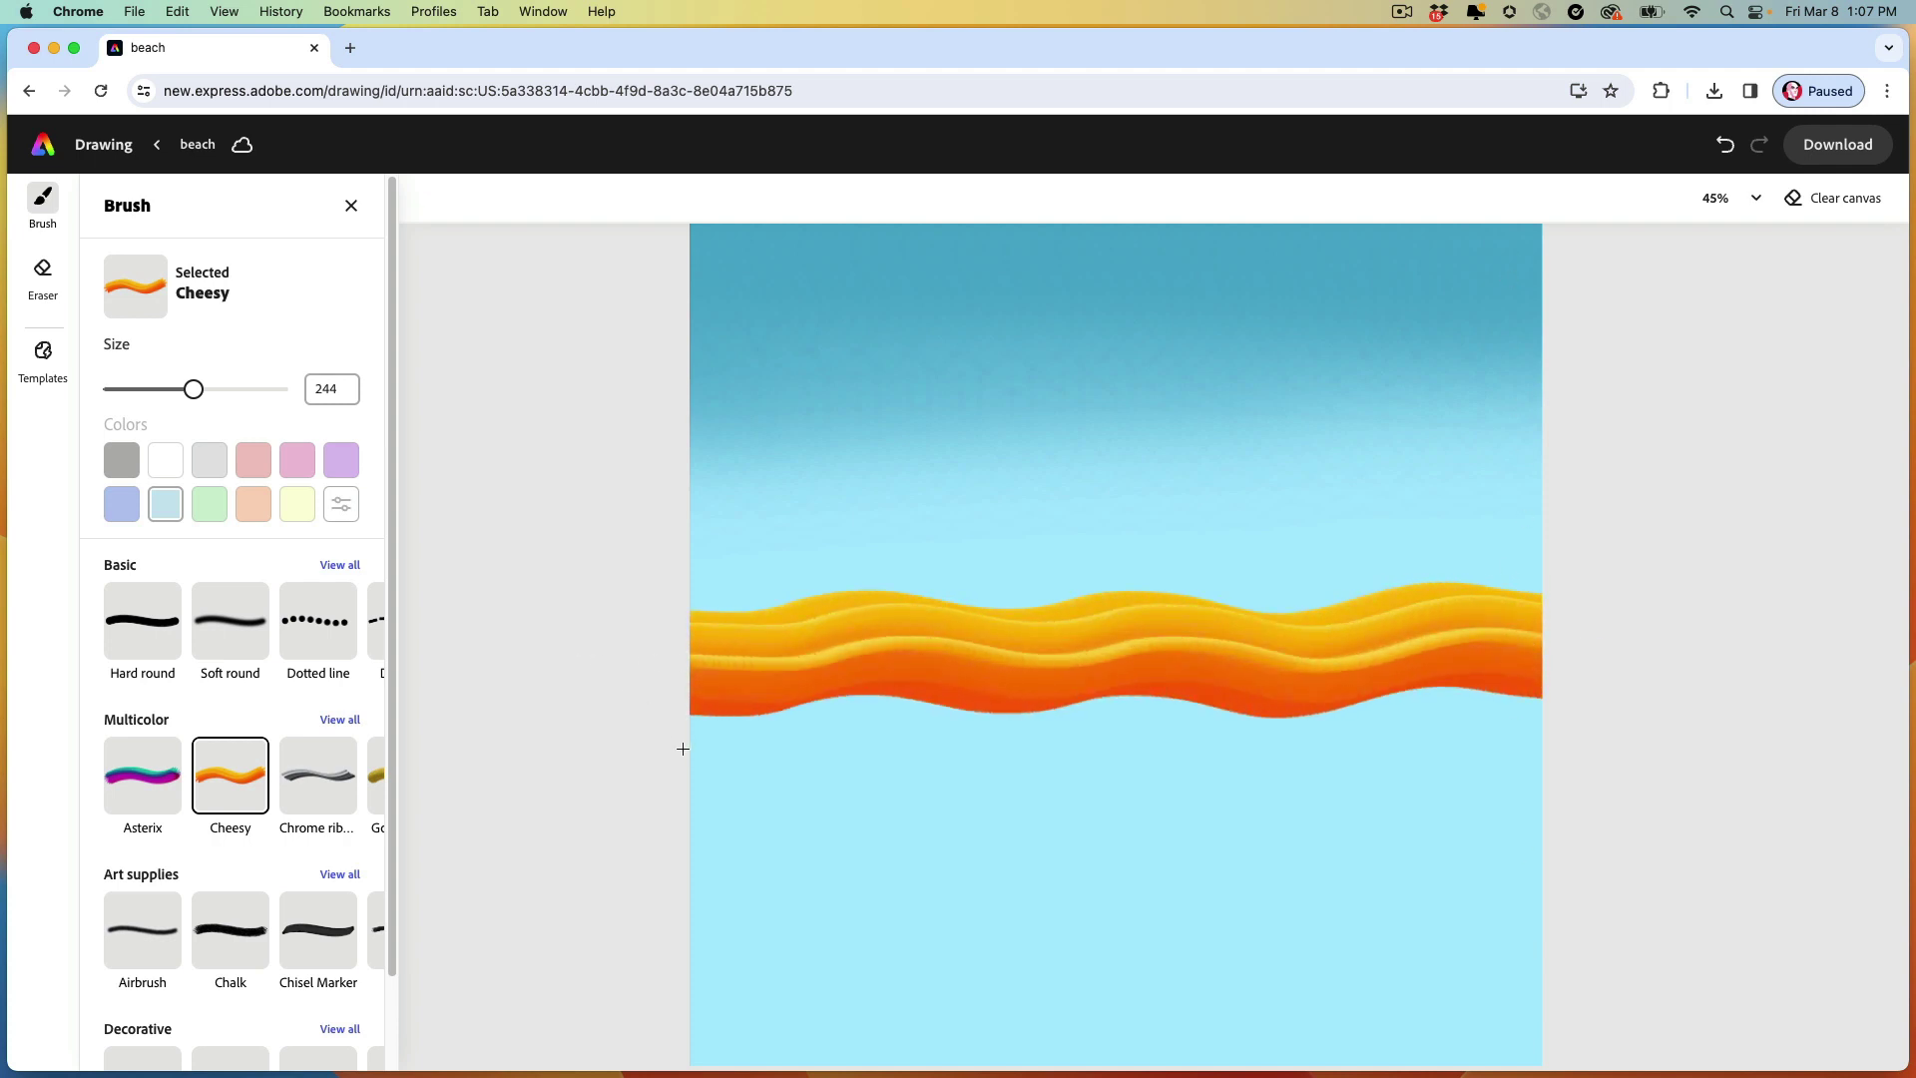
mouse_move(571, 725)
mouse_down()
mouse_move(1101, 702)
mouse_move(1224, 728)
mouse_move(1460, 695)
mouse_move(1433, 760)
mouse_move(1269, 781)
mouse_move(764, 774)
mouse_move(817, 831)
mouse_move(947, 849)
mouse_move(1328, 847)
mouse_move(1437, 826)
mouse_move(1569, 845)
mouse_up()
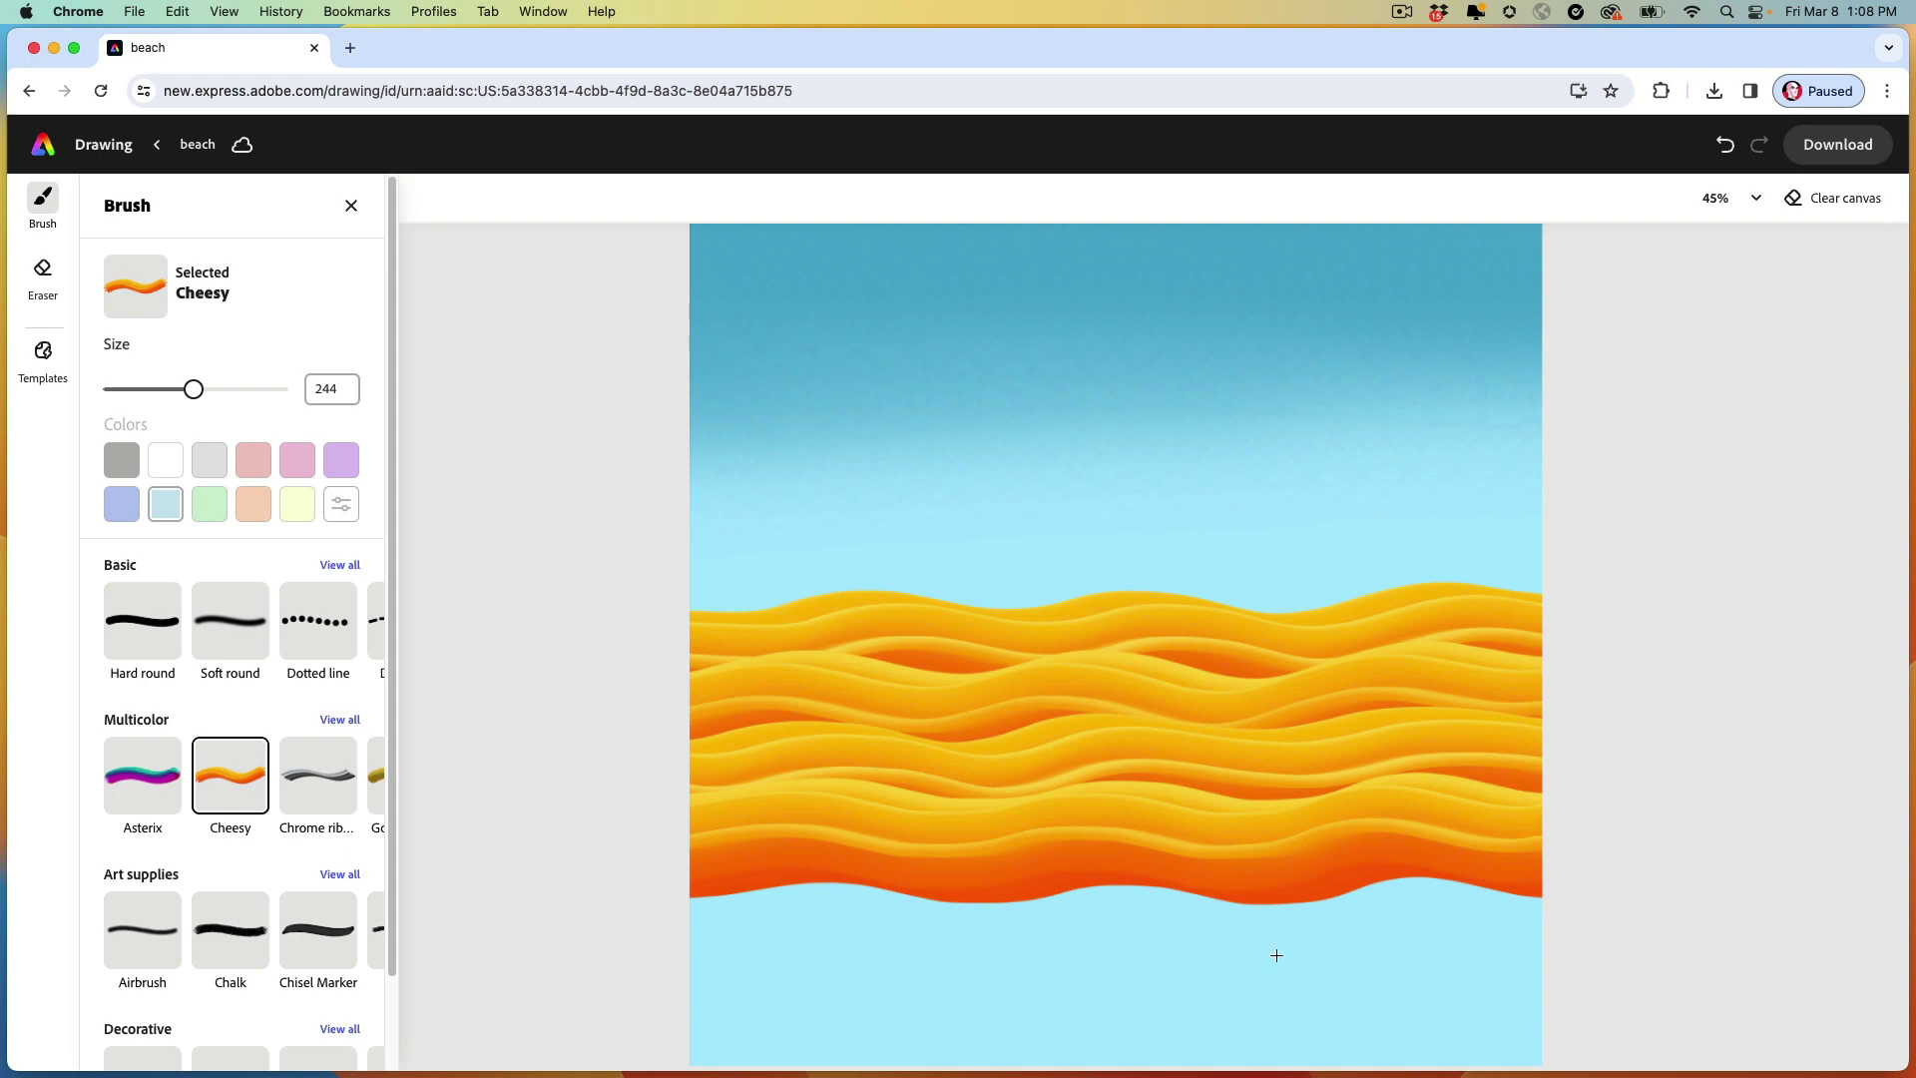
mouse_move(1606, 887)
mouse_down()
mouse_move(1042, 929)
mouse_move(691, 907)
mouse_up()
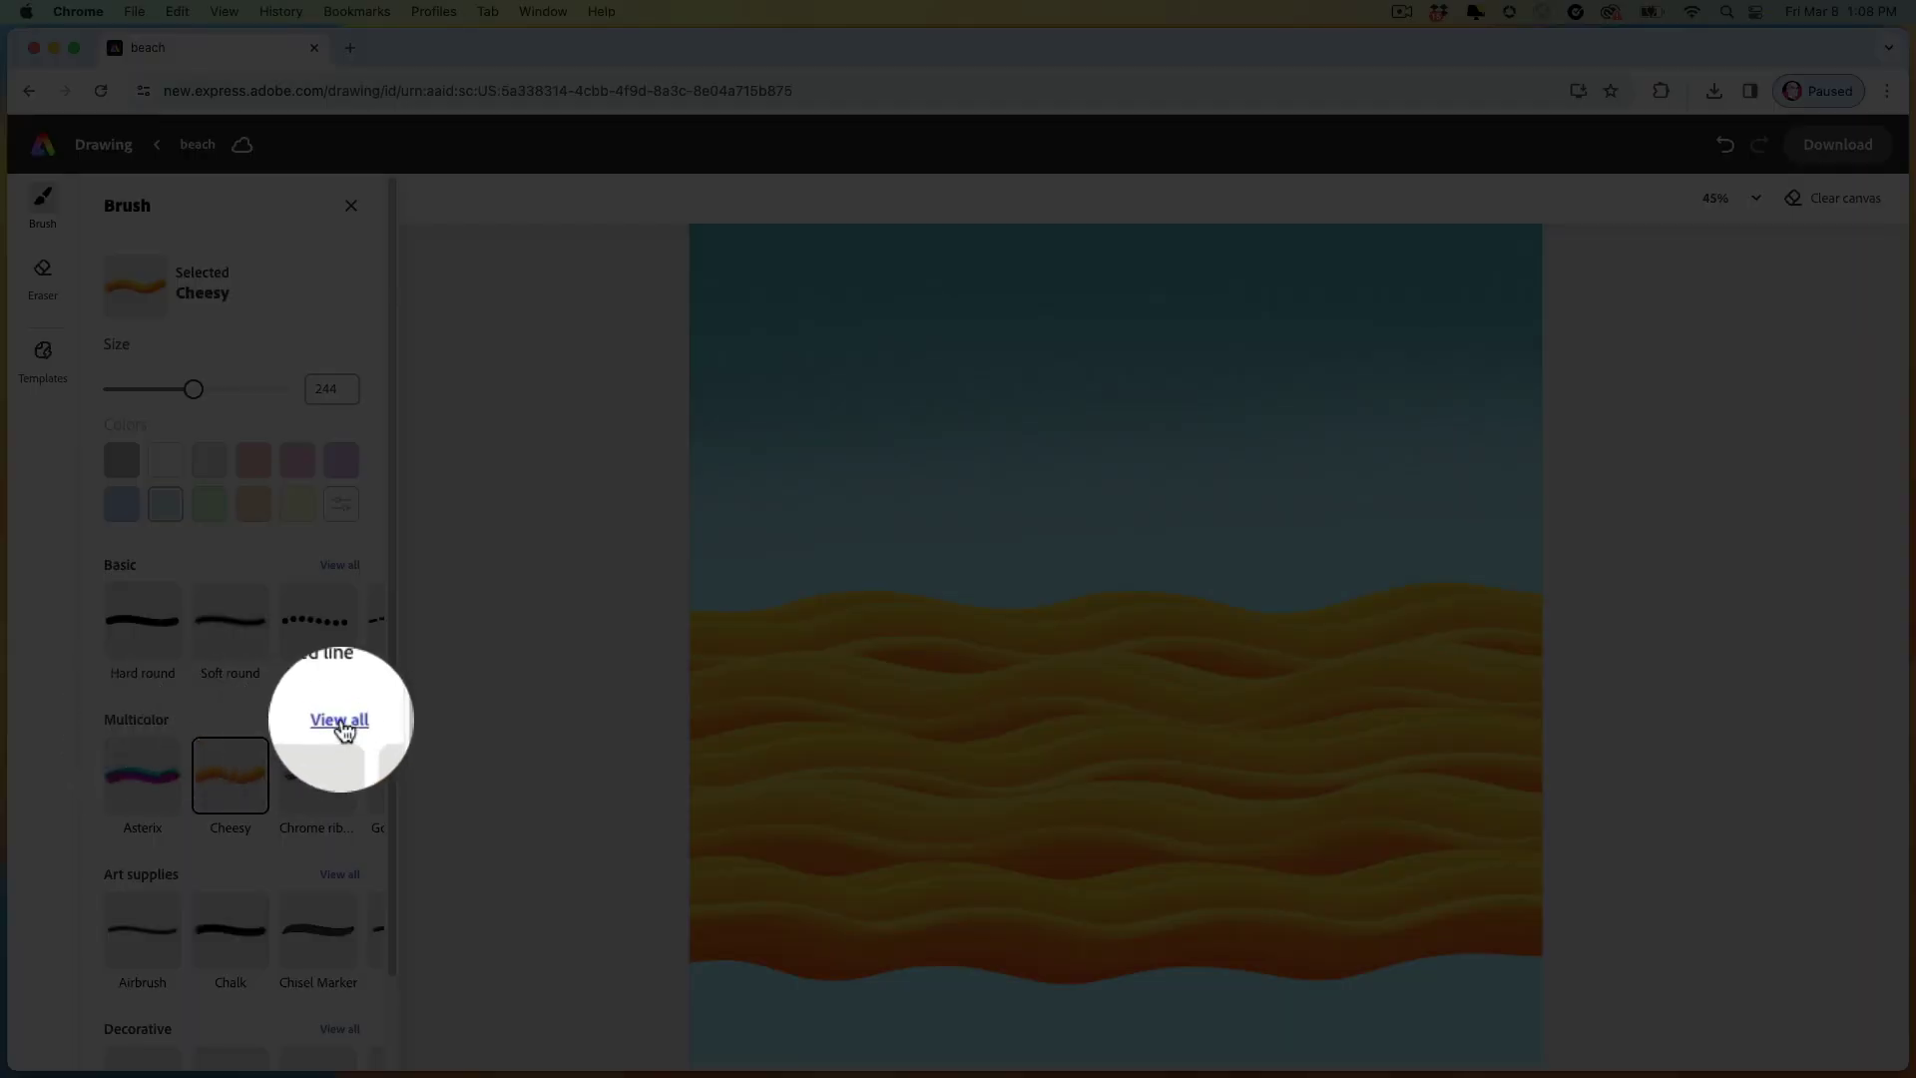
Switch to the Spiked multicolour brush at size 218.
click(341, 723)
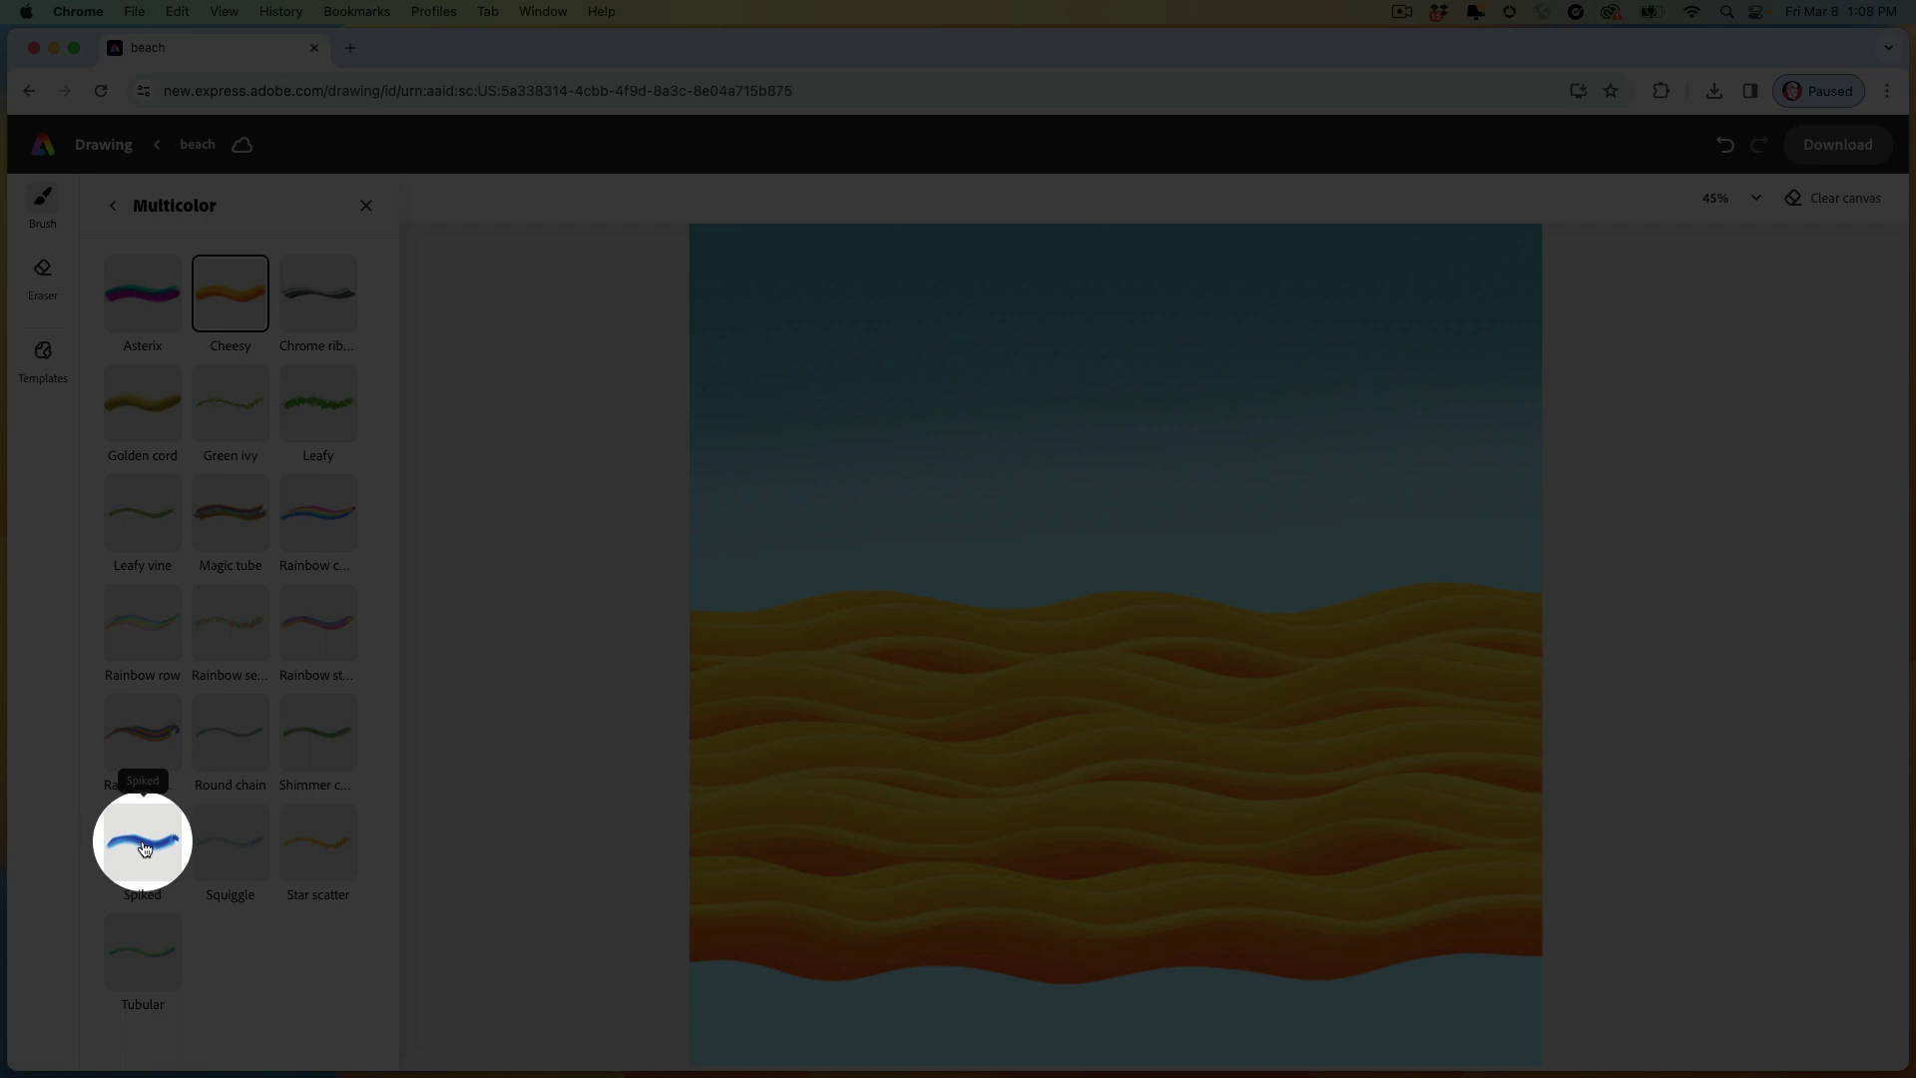
click(145, 857)
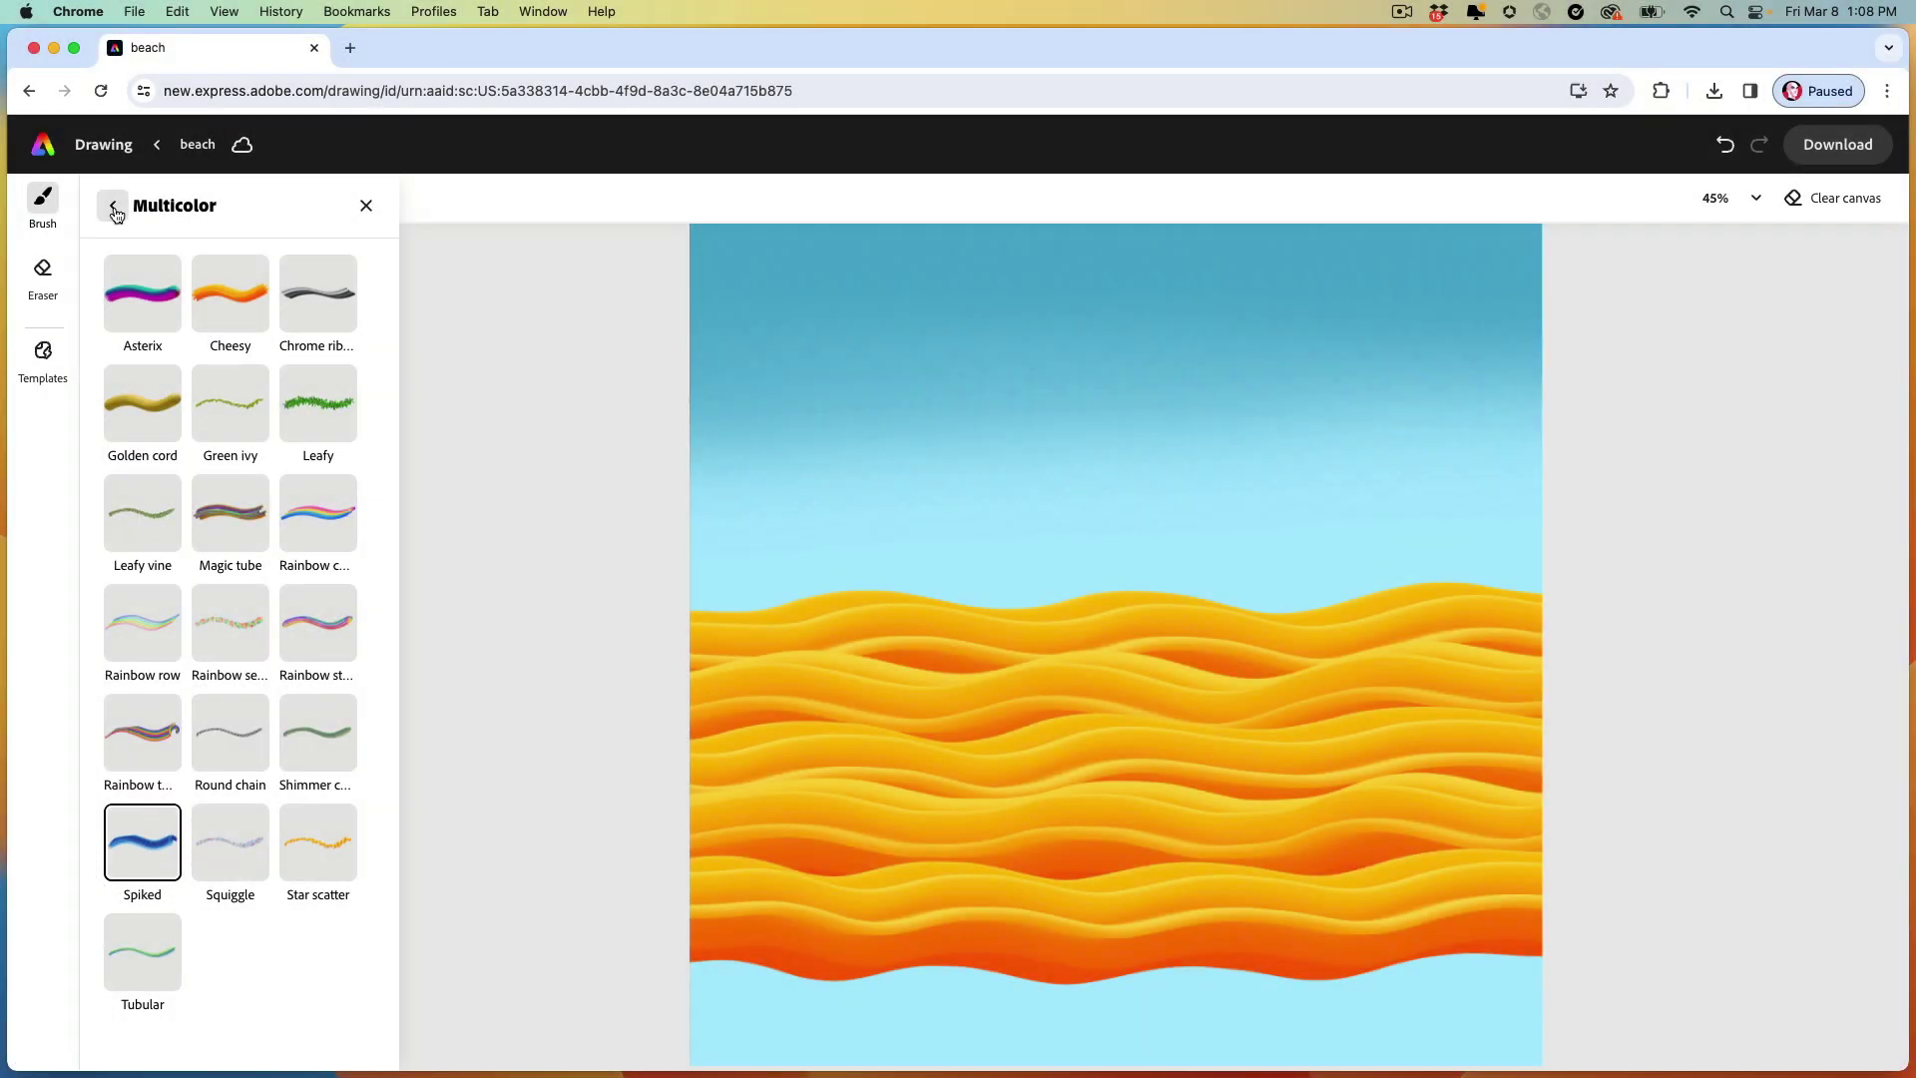
click(114, 208)
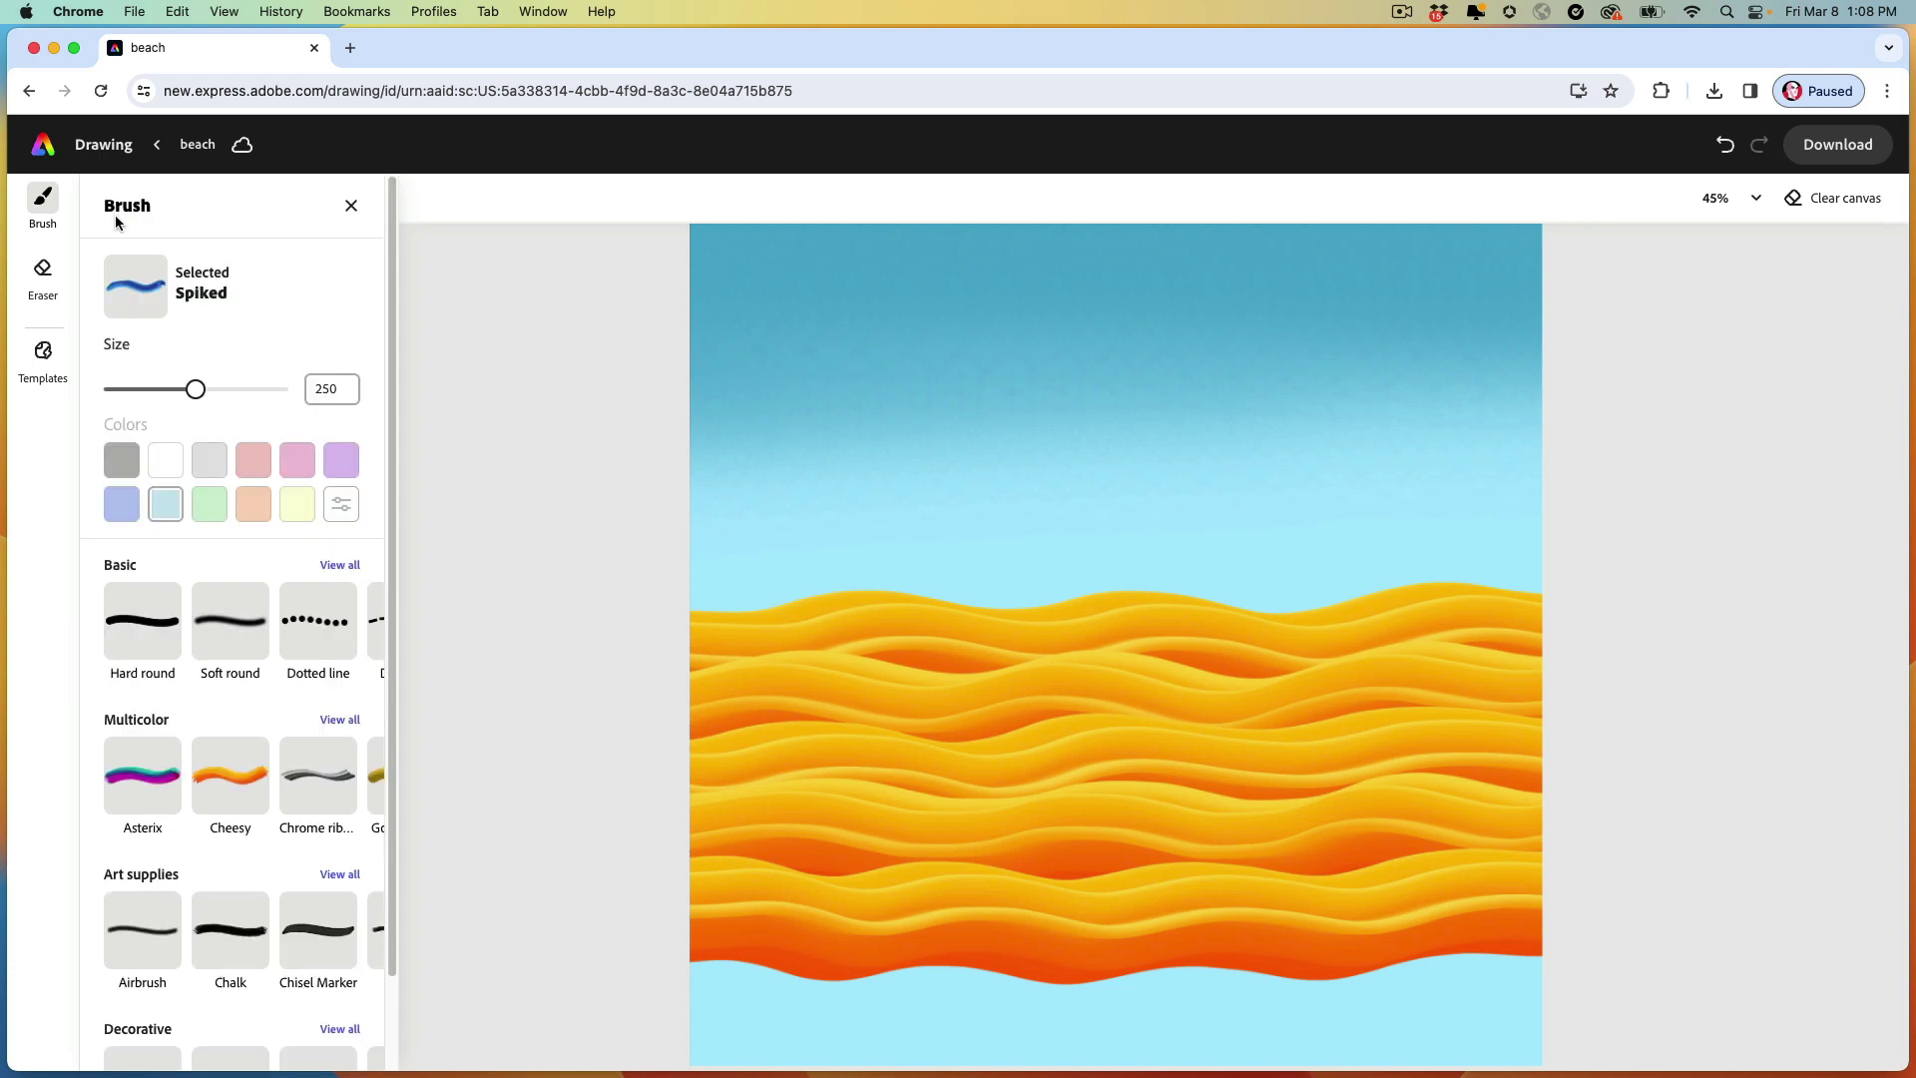
drag(199, 399, 193, 396)
mouse_move(194, 391)
mouse_down()
mouse_move(159, 392)
mouse_move(186, 391)
mouse_up()
Paint wavy blue water strokes across the bottom of the canvas up to the sand.
mouse_move(1573, 1024)
mouse_down()
mouse_move(1493, 1042)
mouse_move(1364, 1028)
mouse_move(793, 1055)
mouse_move(582, 1040)
mouse_up()
mouse_move(1515, 1055)
mouse_down()
mouse_move(657, 1072)
mouse_move(578, 1021)
mouse_move(1603, 974)
mouse_move(631, 985)
mouse_move(627, 926)
mouse_move(643, 920)
mouse_move(1412, 926)
mouse_move(1642, 878)
mouse_move(1641, 935)
mouse_move(1476, 958)
mouse_move(1128, 977)
mouse_move(909, 944)
mouse_move(798, 964)
mouse_move(640, 950)
mouse_move(637, 1007)
mouse_move(682, 1031)
mouse_move(966, 1002)
mouse_move(1049, 1024)
mouse_move(1641, 997)
mouse_up()
mouse_move(1605, 870)
mouse_down()
mouse_move(1211, 901)
mouse_move(986, 882)
mouse_move(578, 908)
mouse_up()
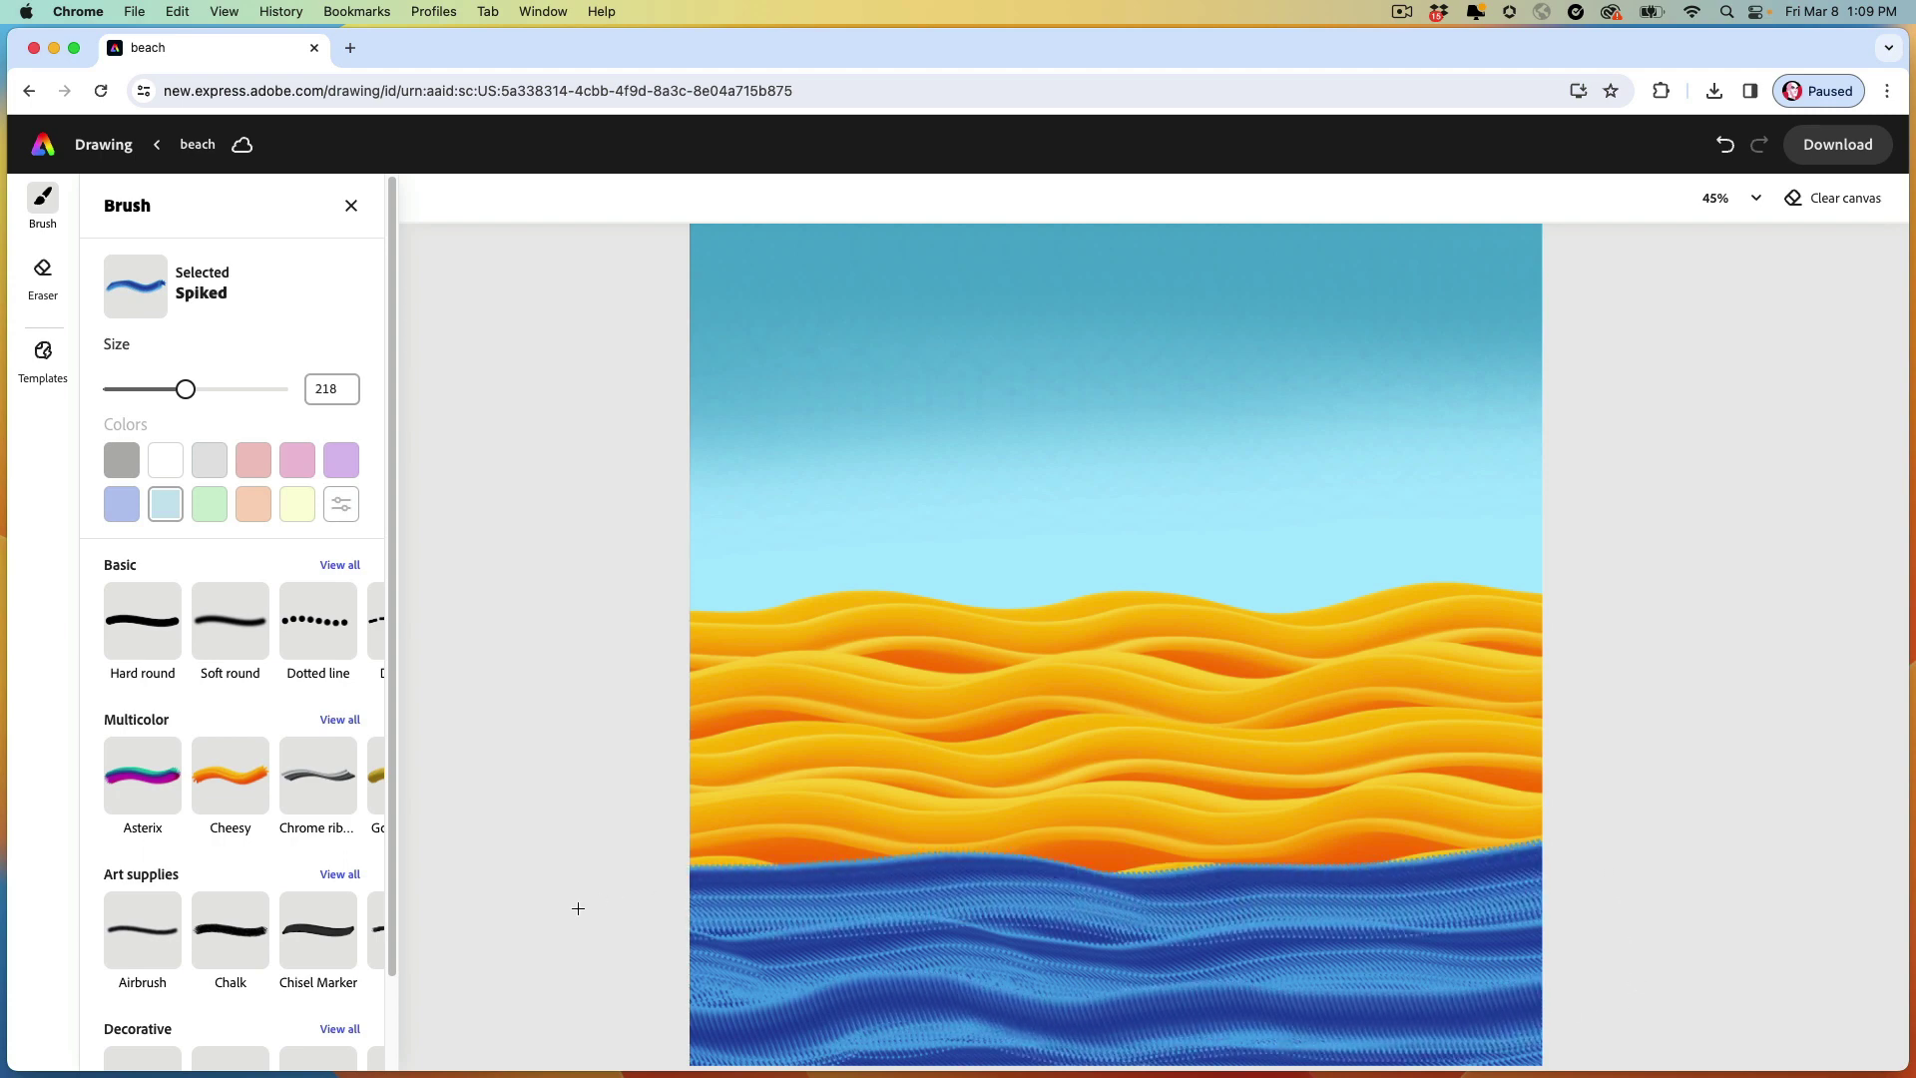
mouse_move(707, 871)
mouse_down()
mouse_move(778, 844)
mouse_move(906, 877)
mouse_move(1006, 859)
mouse_move(1160, 877)
mouse_move(1560, 840)
mouse_move(1636, 873)
mouse_up()
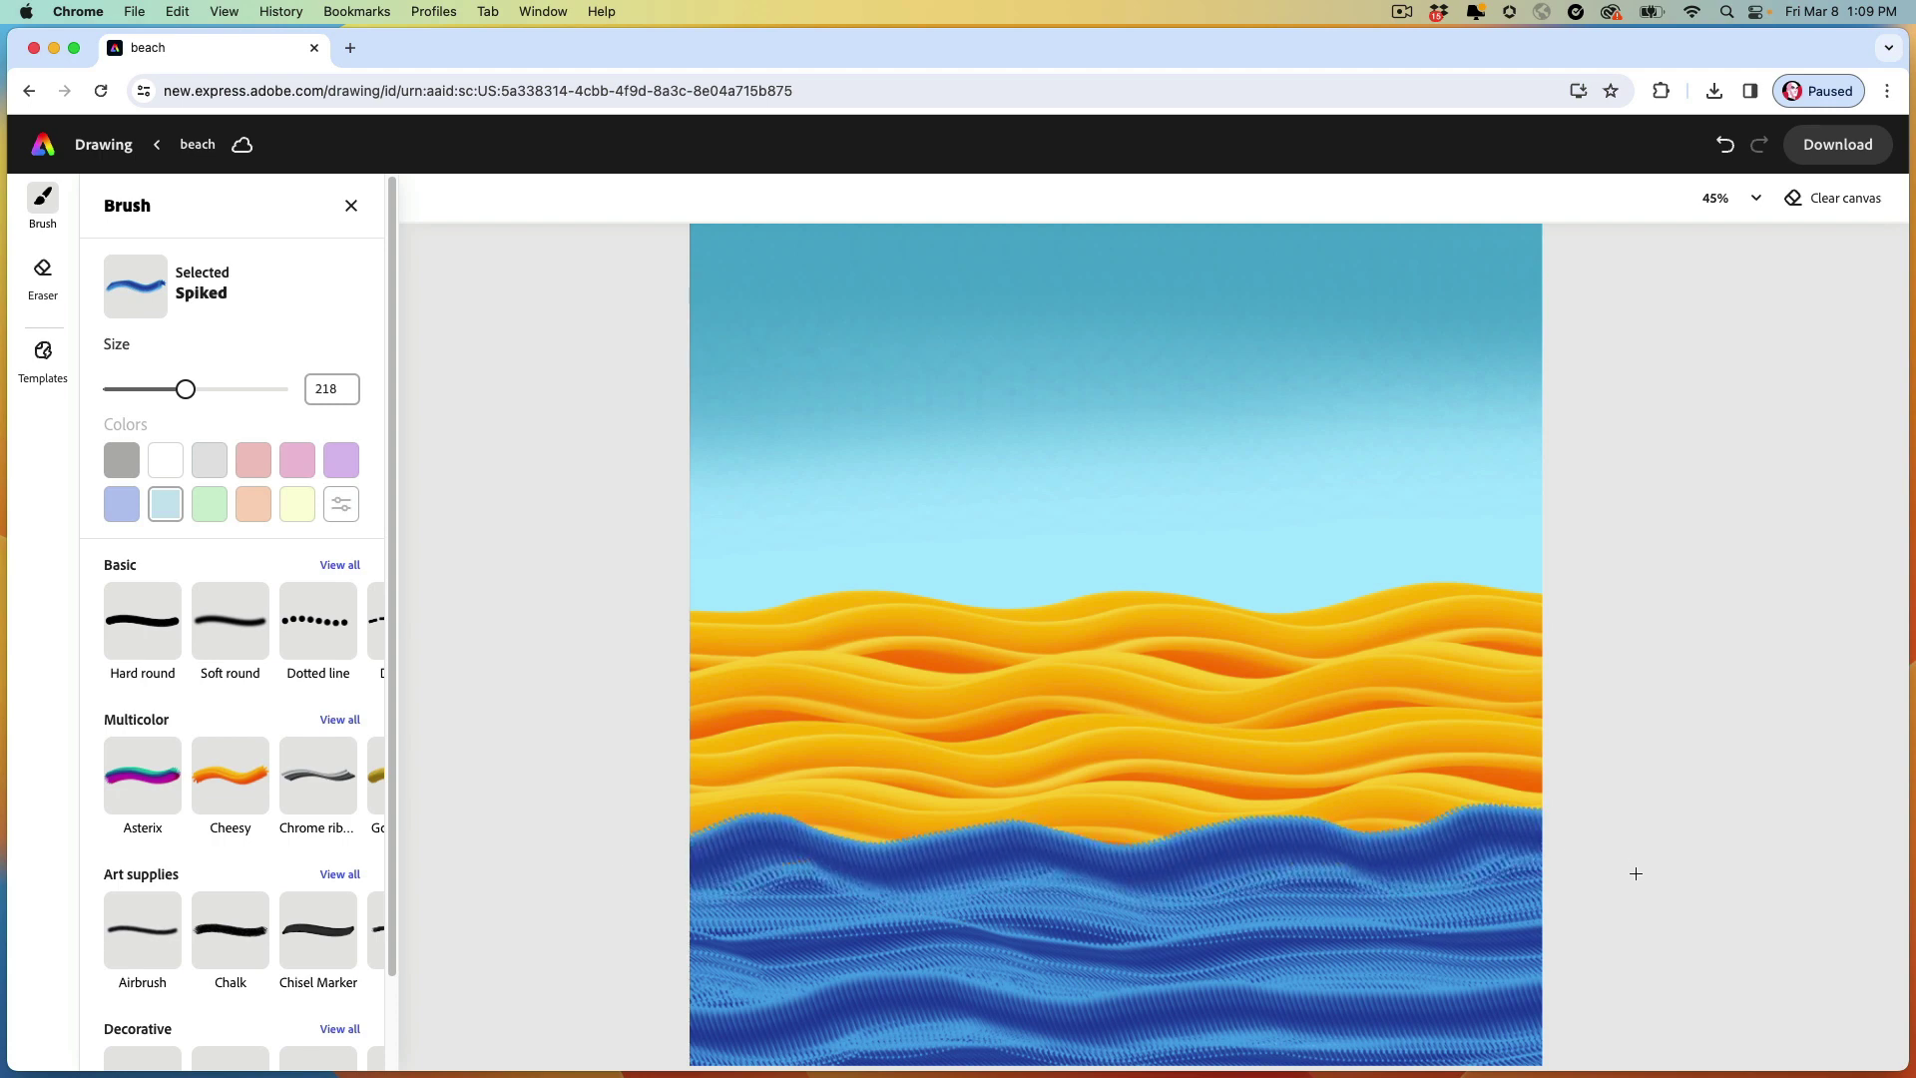
mouse_move(1295, 907)
mouse_down()
mouse_move(924, 889)
mouse_move(608, 910)
mouse_move(1716, 900)
mouse_up()
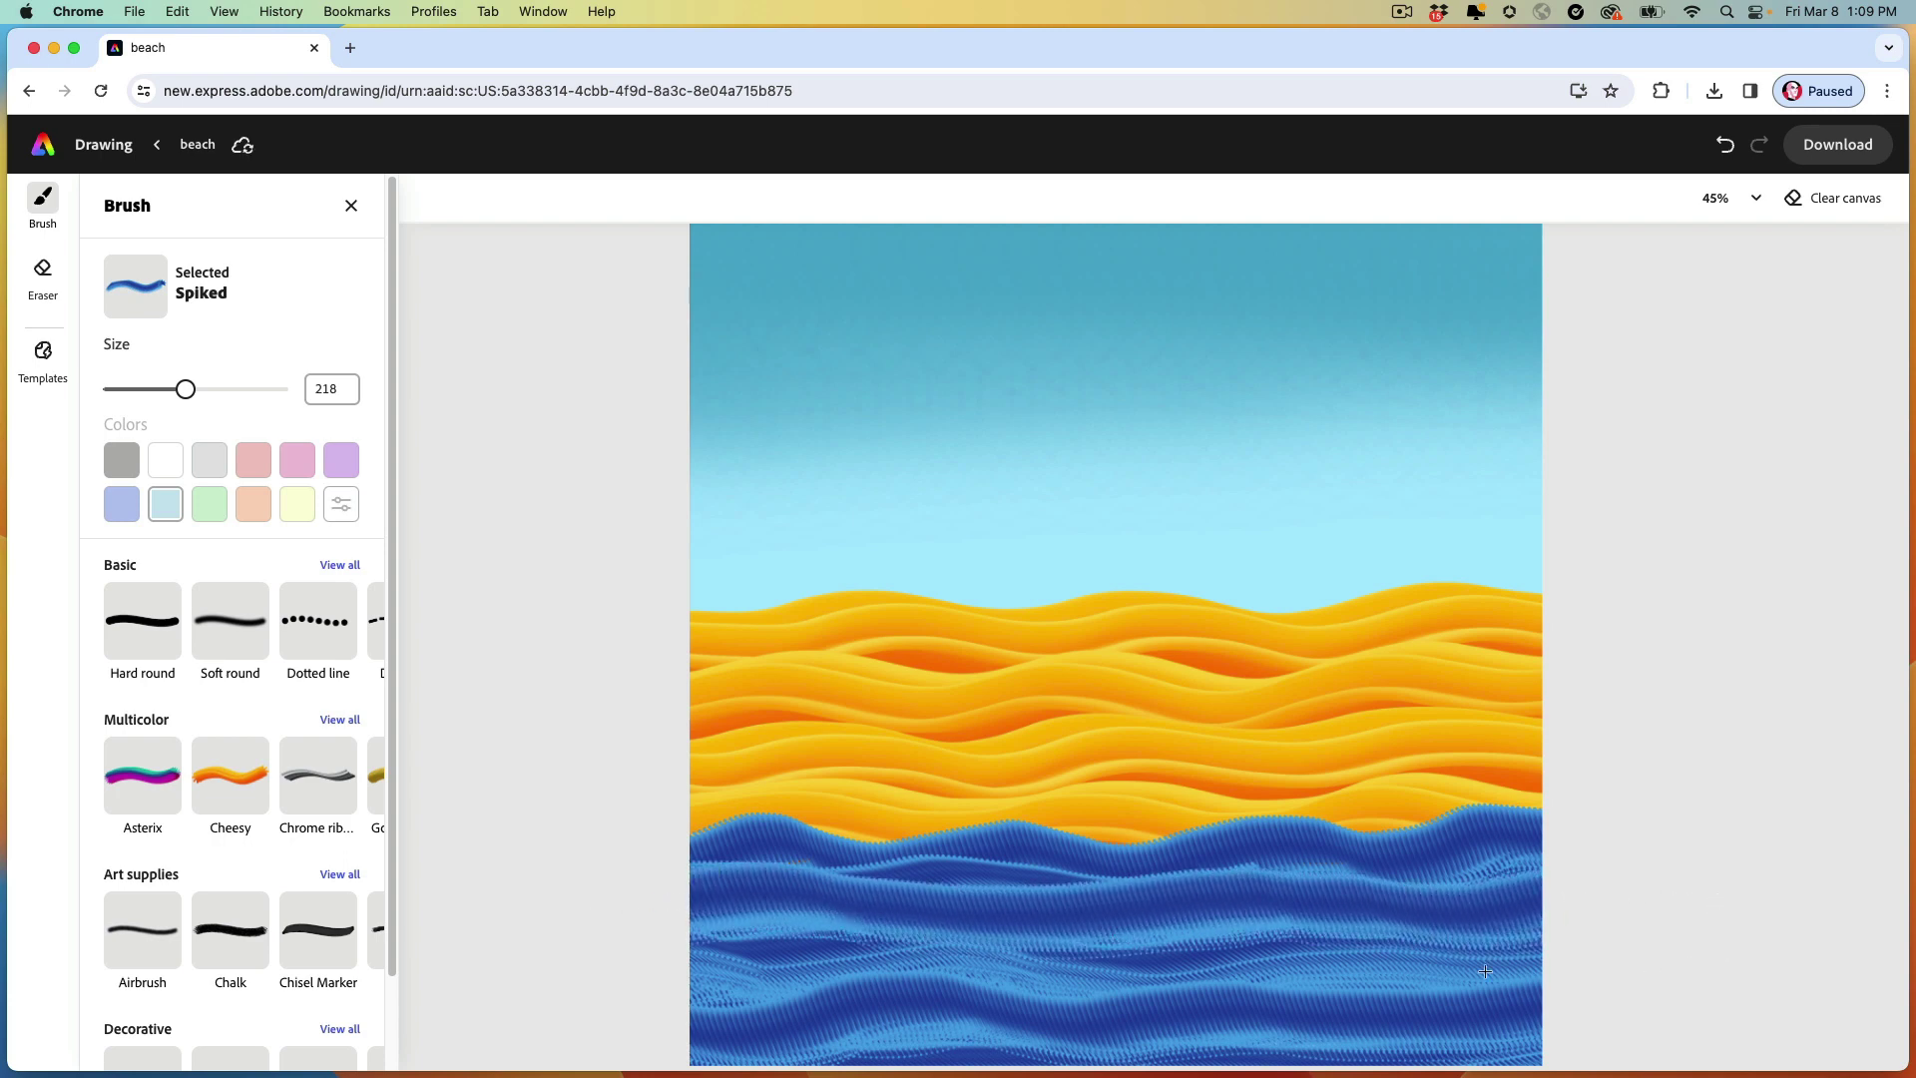
mouse_move(1485, 971)
mouse_down()
mouse_move(1288, 946)
mouse_move(1129, 964)
mouse_move(594, 931)
mouse_up()
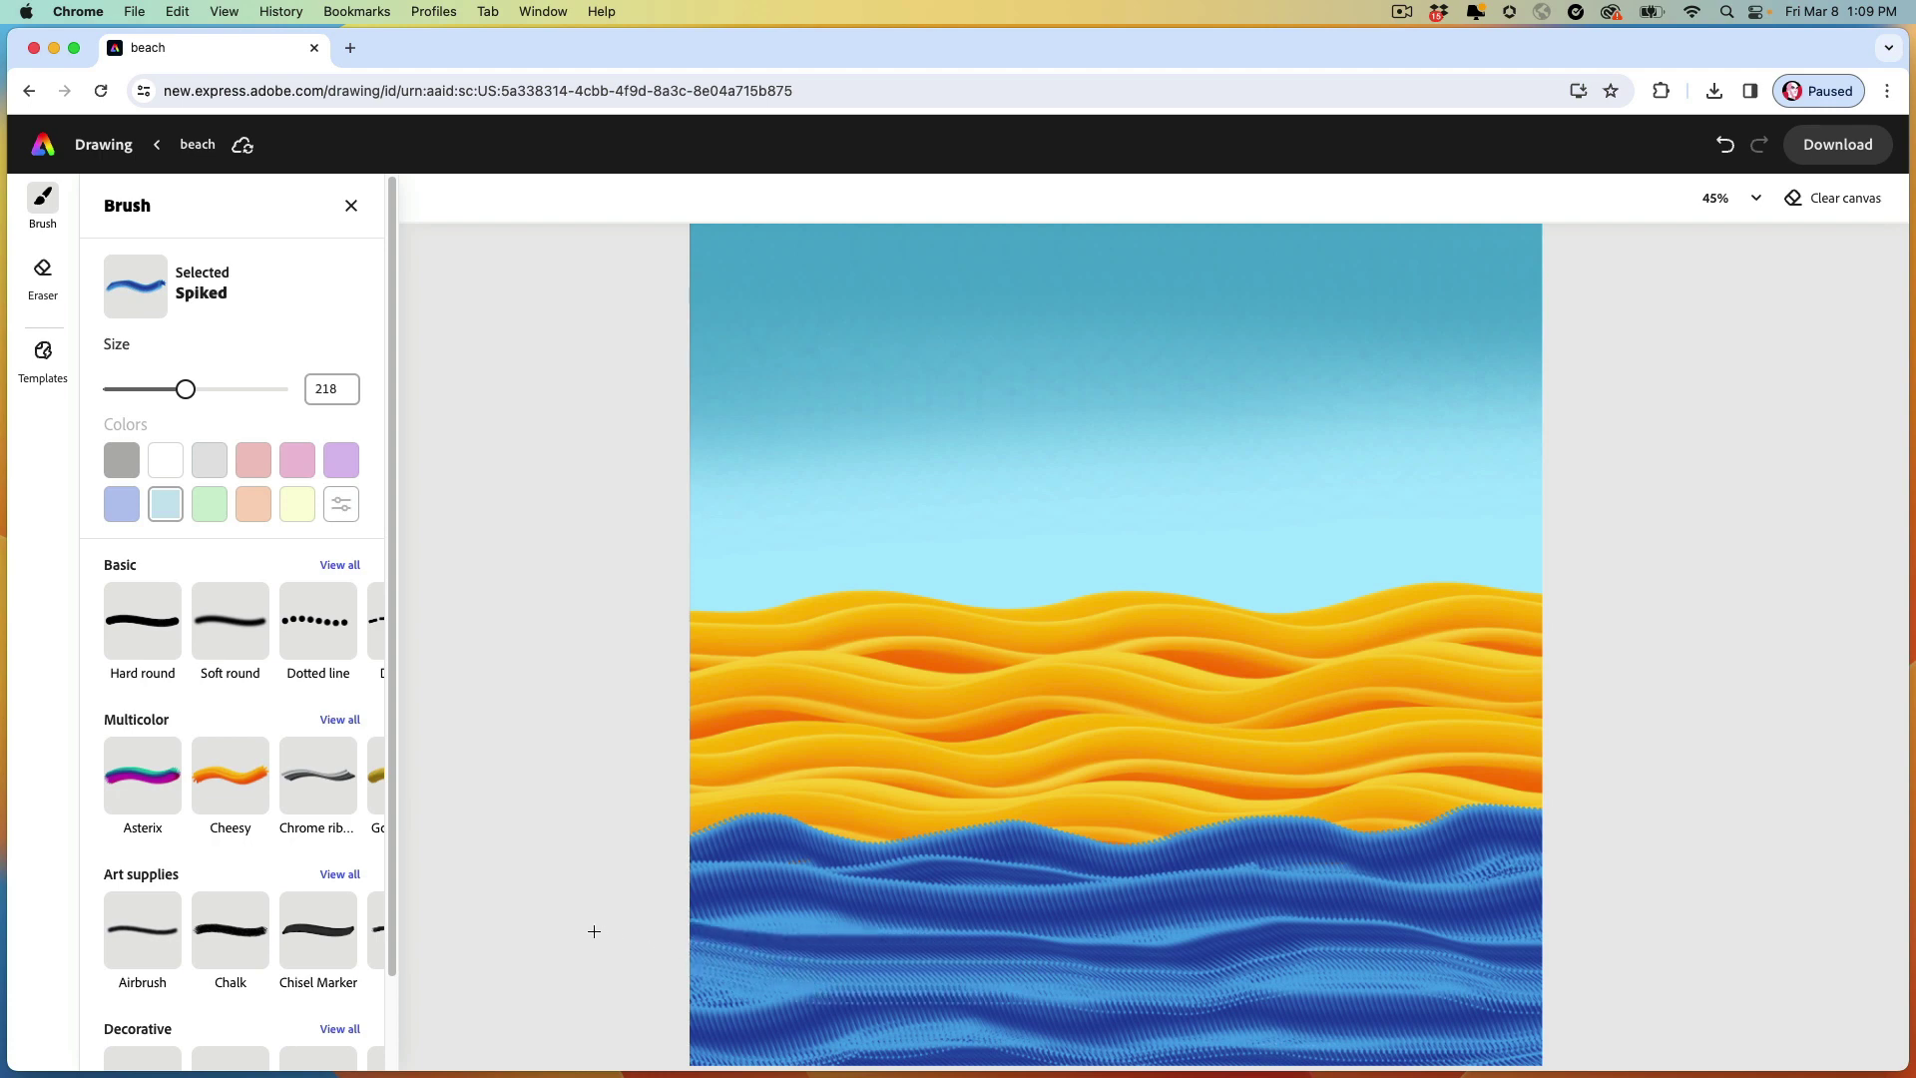
mouse_move(599, 1000)
mouse_down()
mouse_move(963, 968)
mouse_move(1193, 1003)
mouse_move(1271, 972)
mouse_move(1548, 974)
mouse_move(1489, 824)
mouse_move(608, 835)
mouse_up()
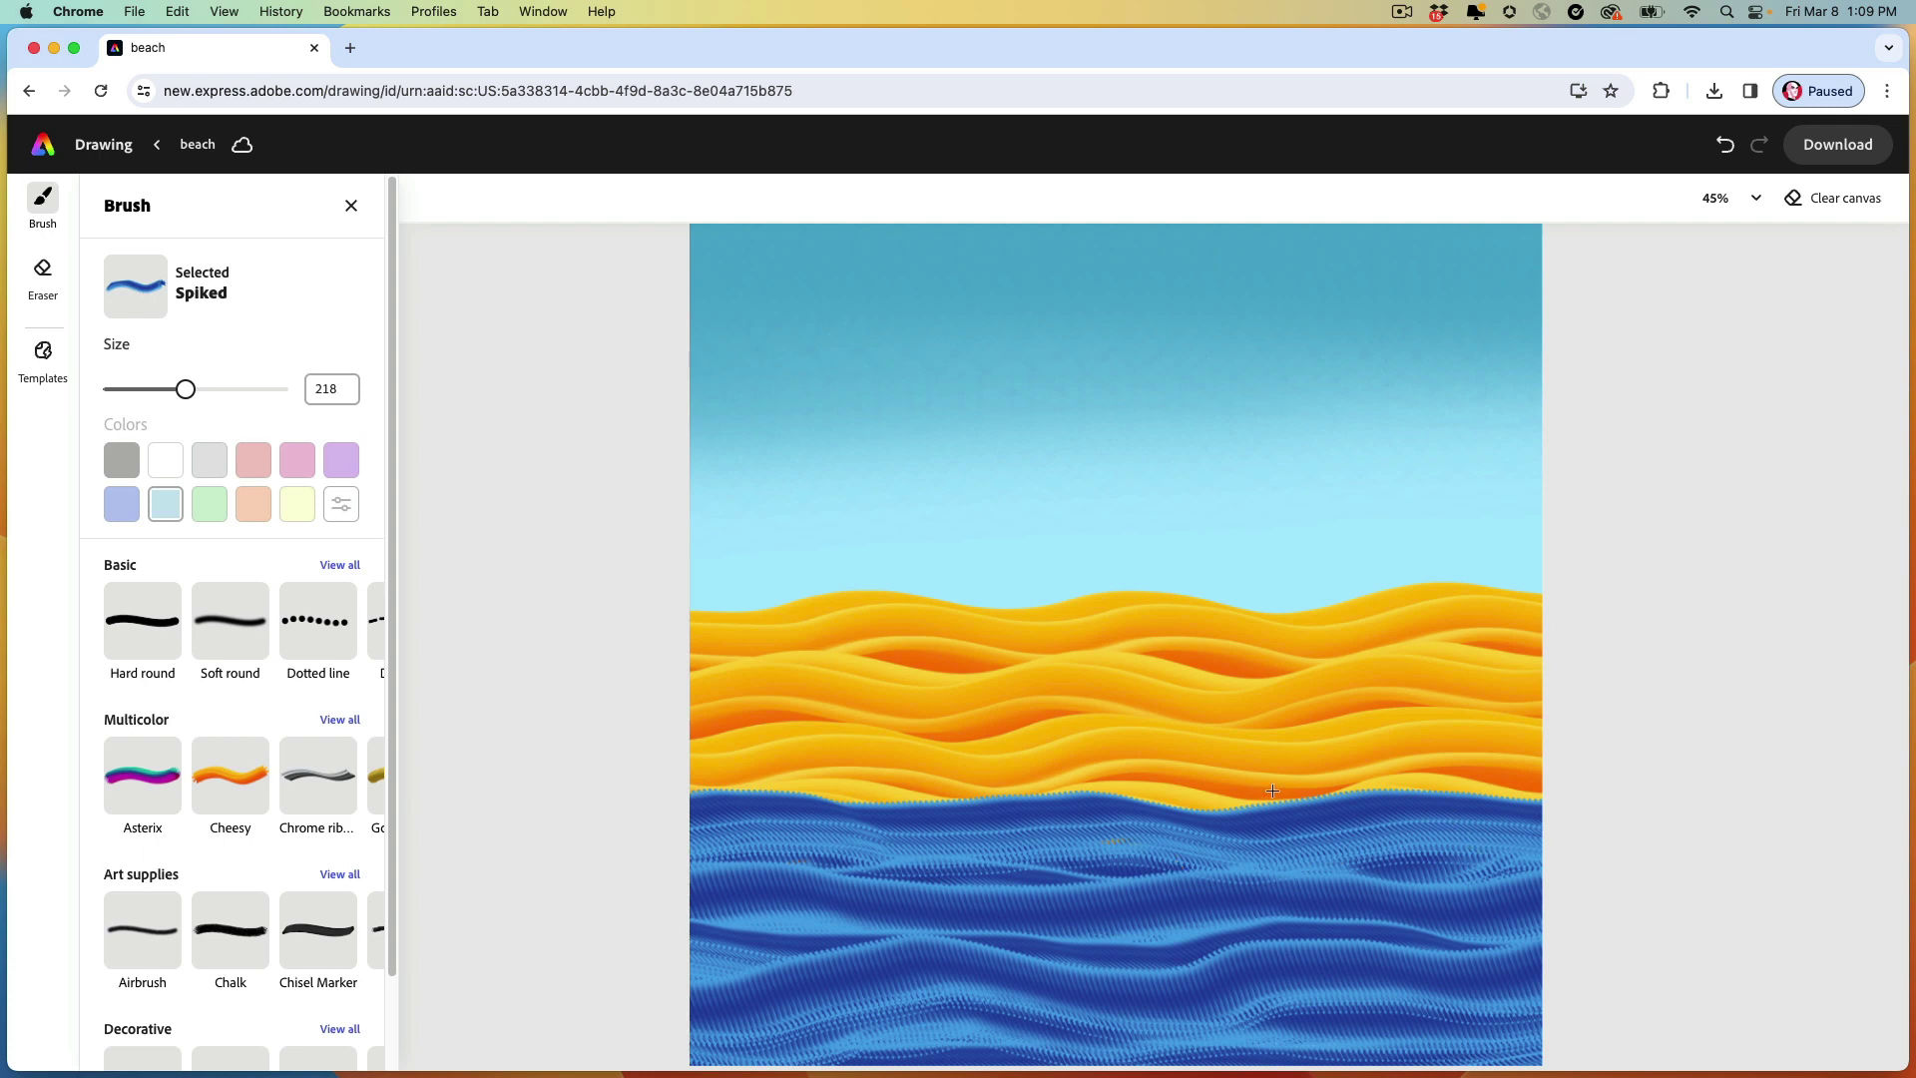
Set up a white Photocopy line brush at size 241.
scroll(376, 855, down, 2)
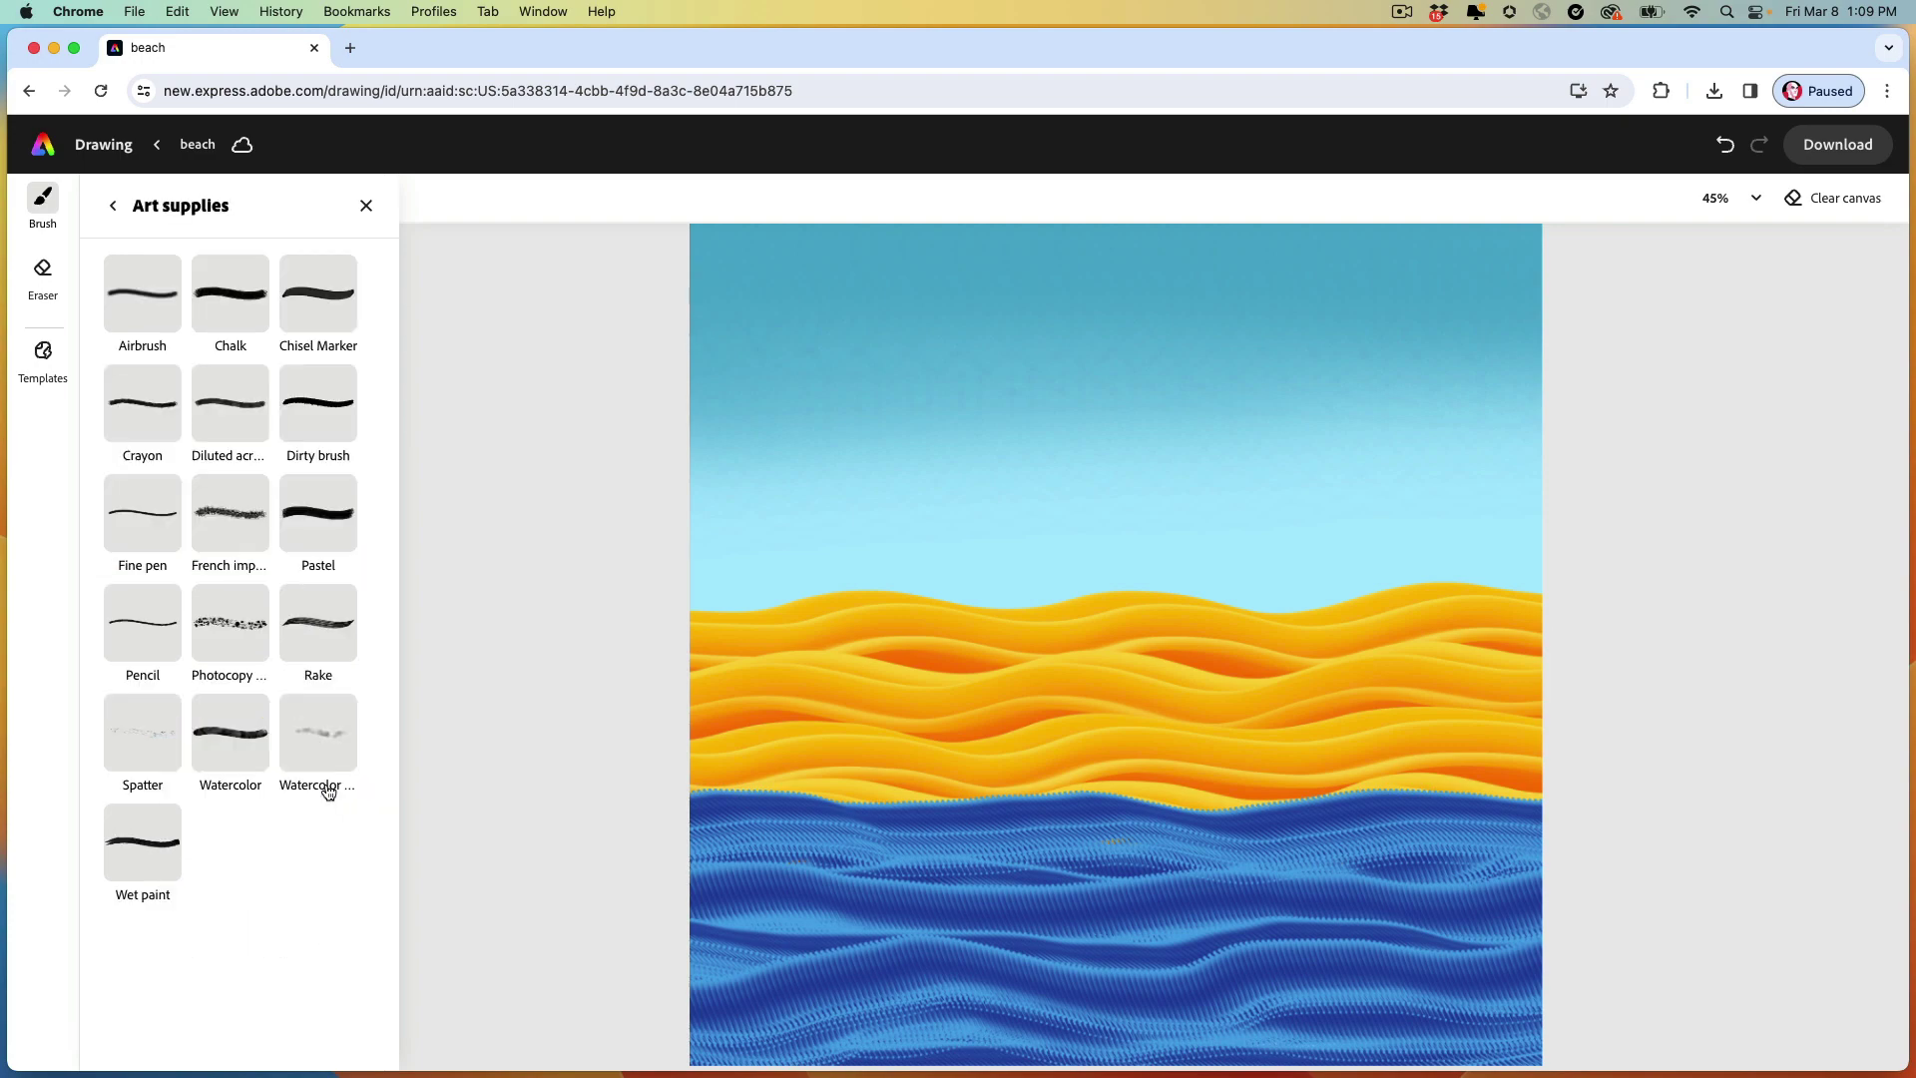
click(232, 625)
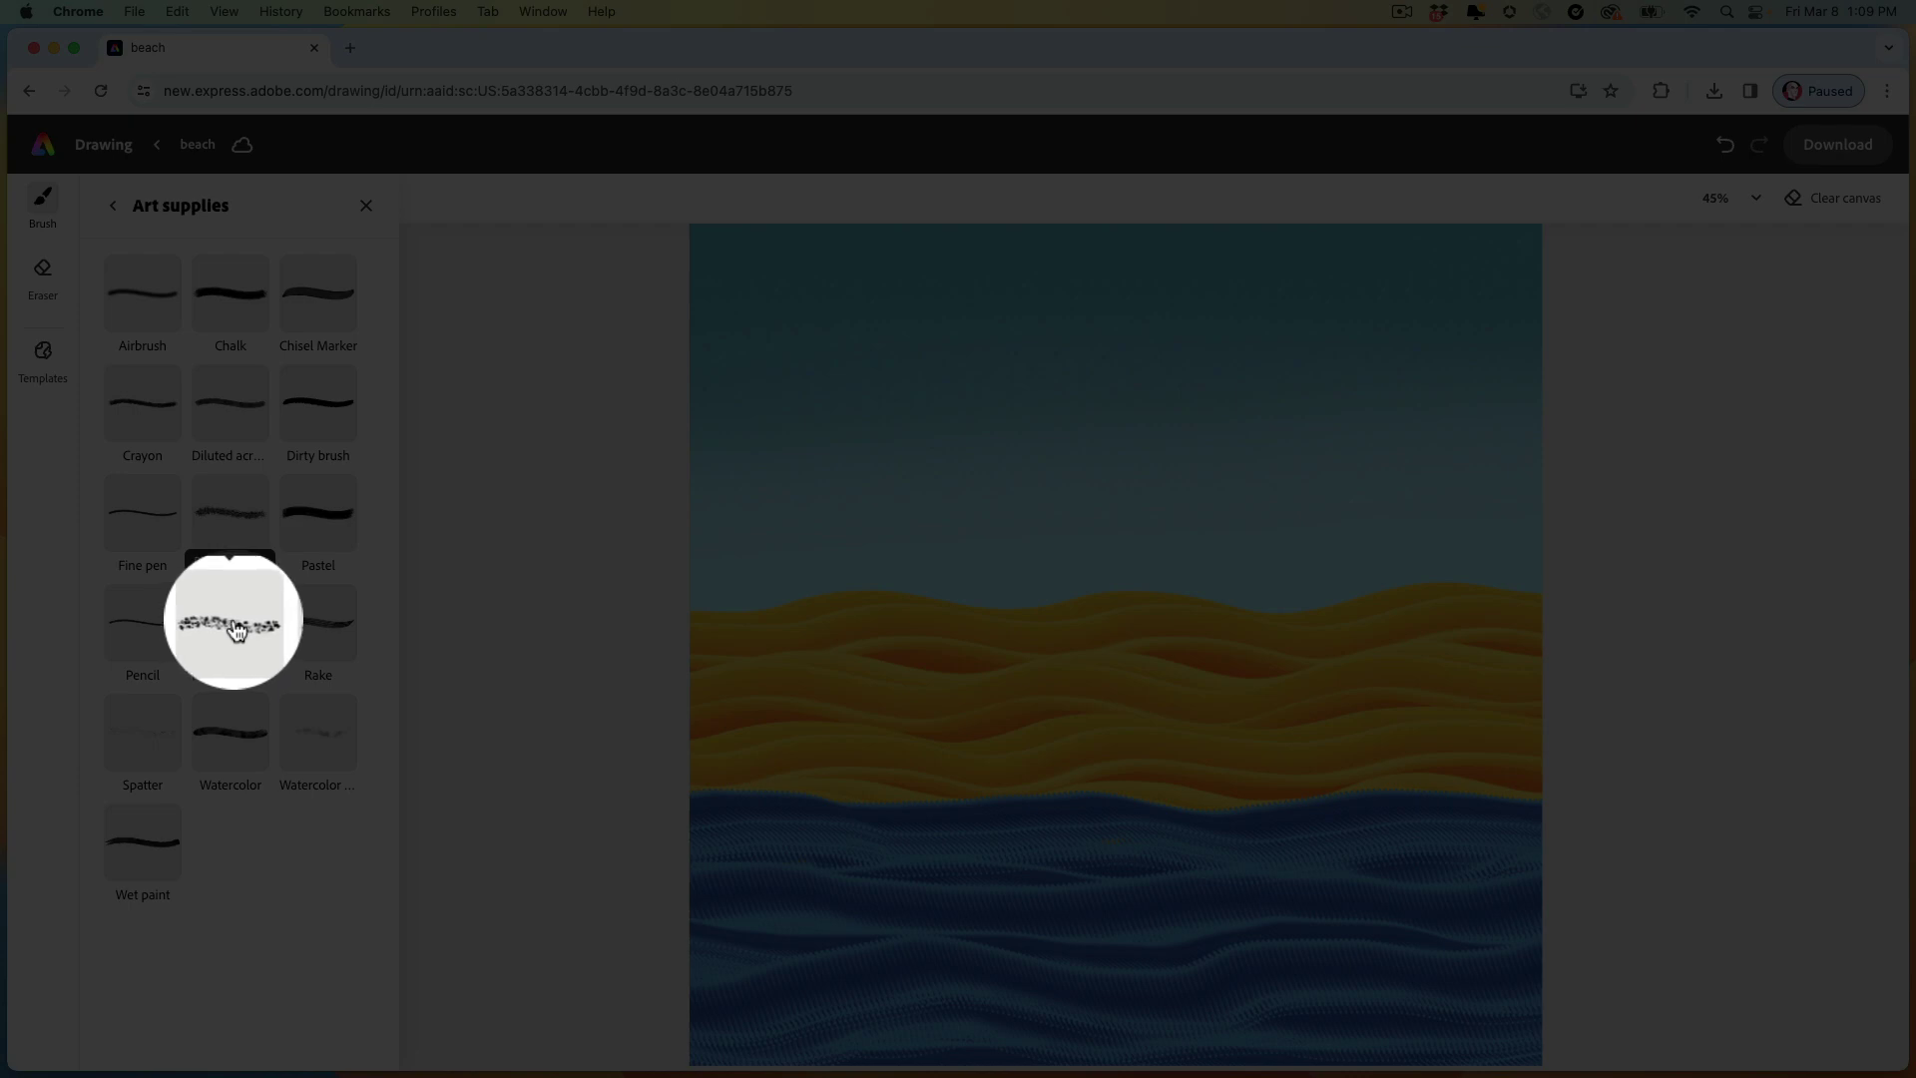
click(231, 635)
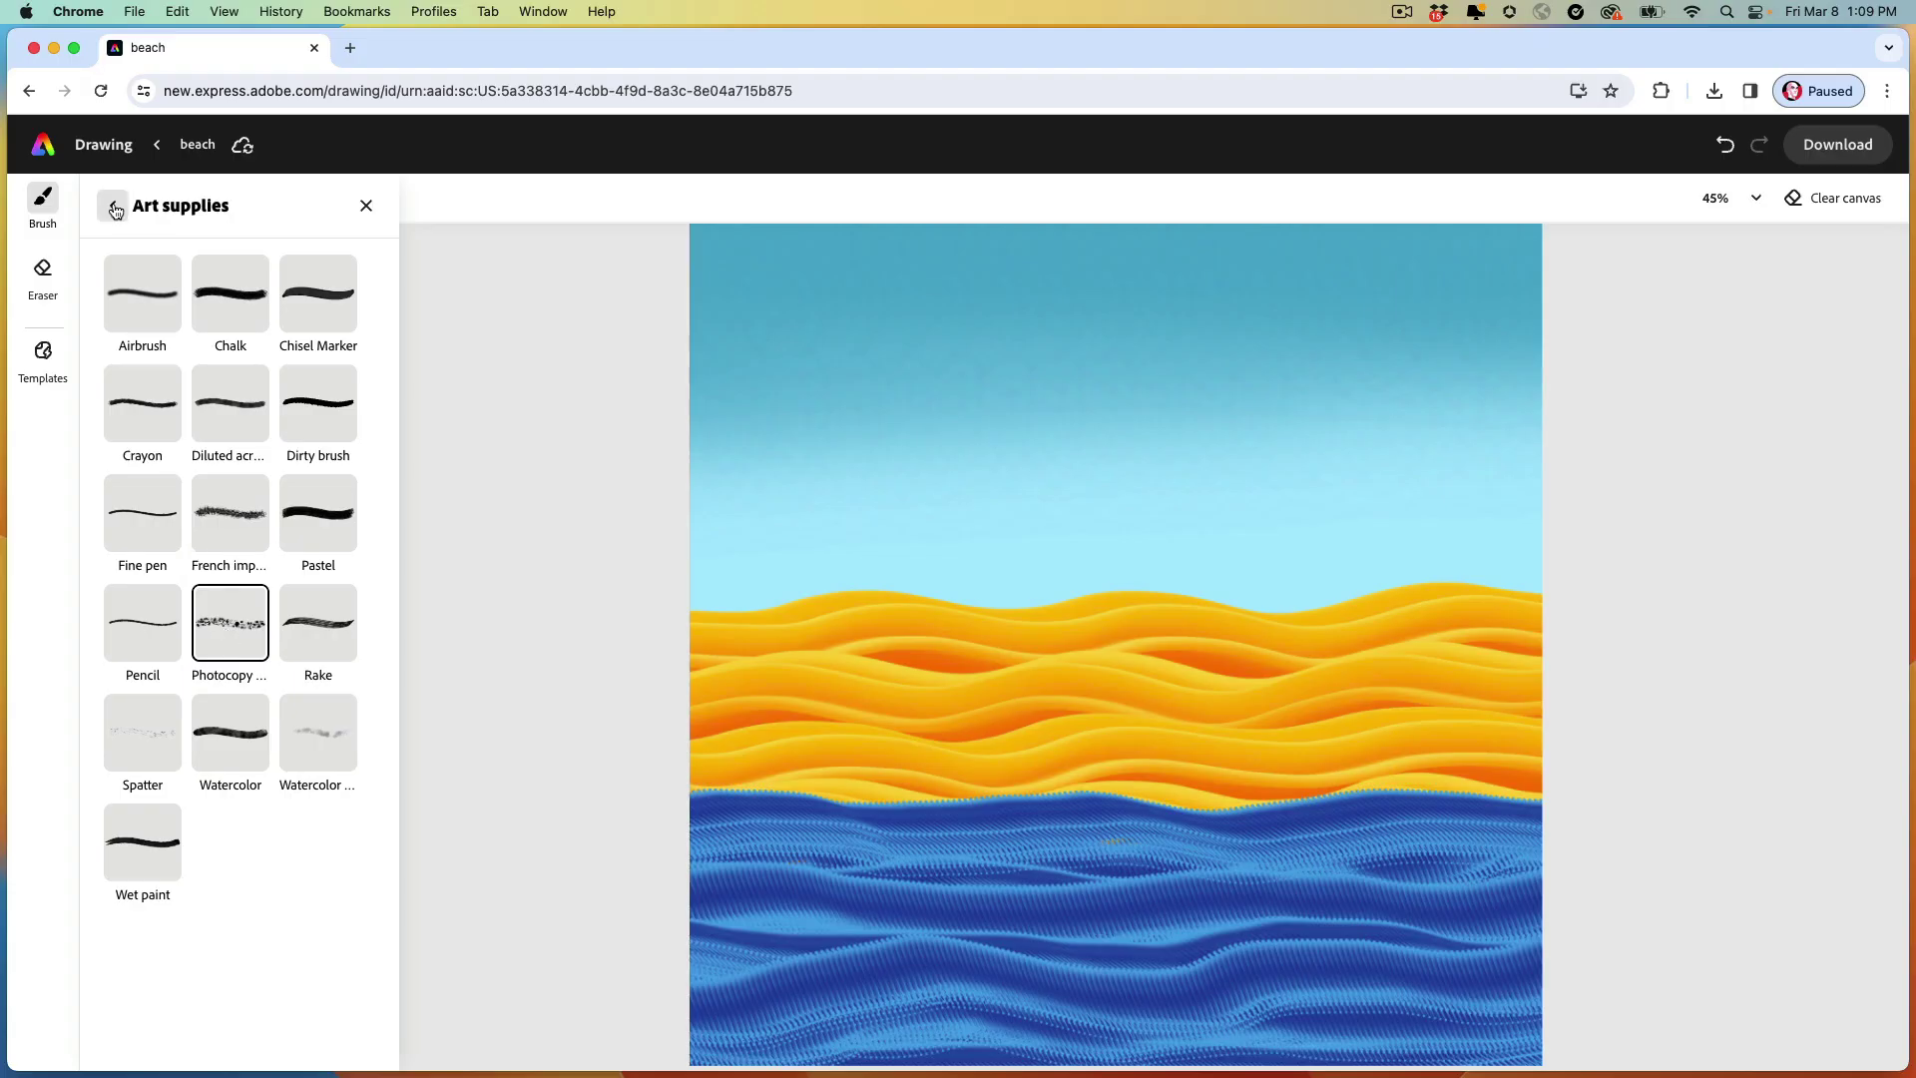
click(113, 206)
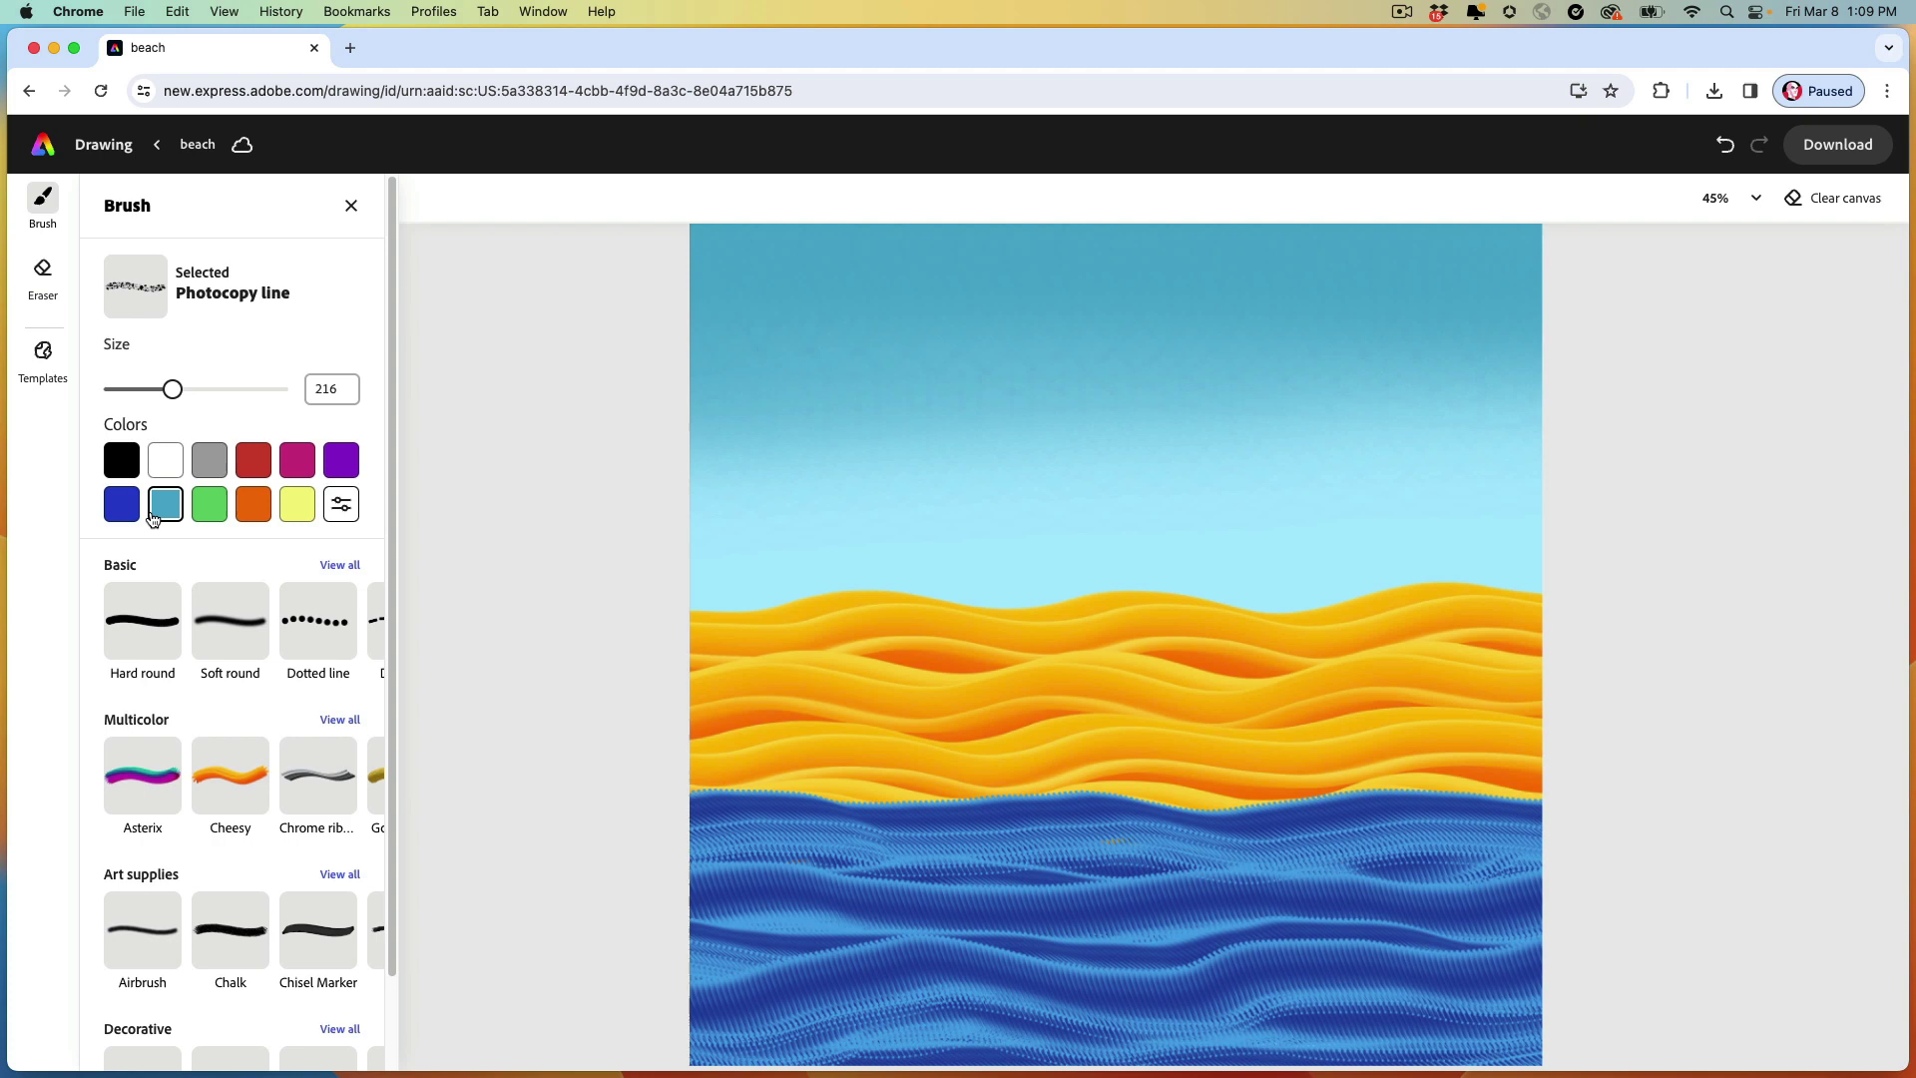
drag(170, 388, 179, 391)
click(166, 463)
Paint a white foam band along the sand–sea boundary, filling its edges and blue gaps.
mouse_move(1563, 803)
mouse_down()
mouse_move(650, 812)
mouse_move(783, 791)
mouse_move(972, 820)
mouse_move(1057, 801)
mouse_move(1579, 805)
mouse_move(1486, 823)
mouse_move(630, 832)
mouse_up()
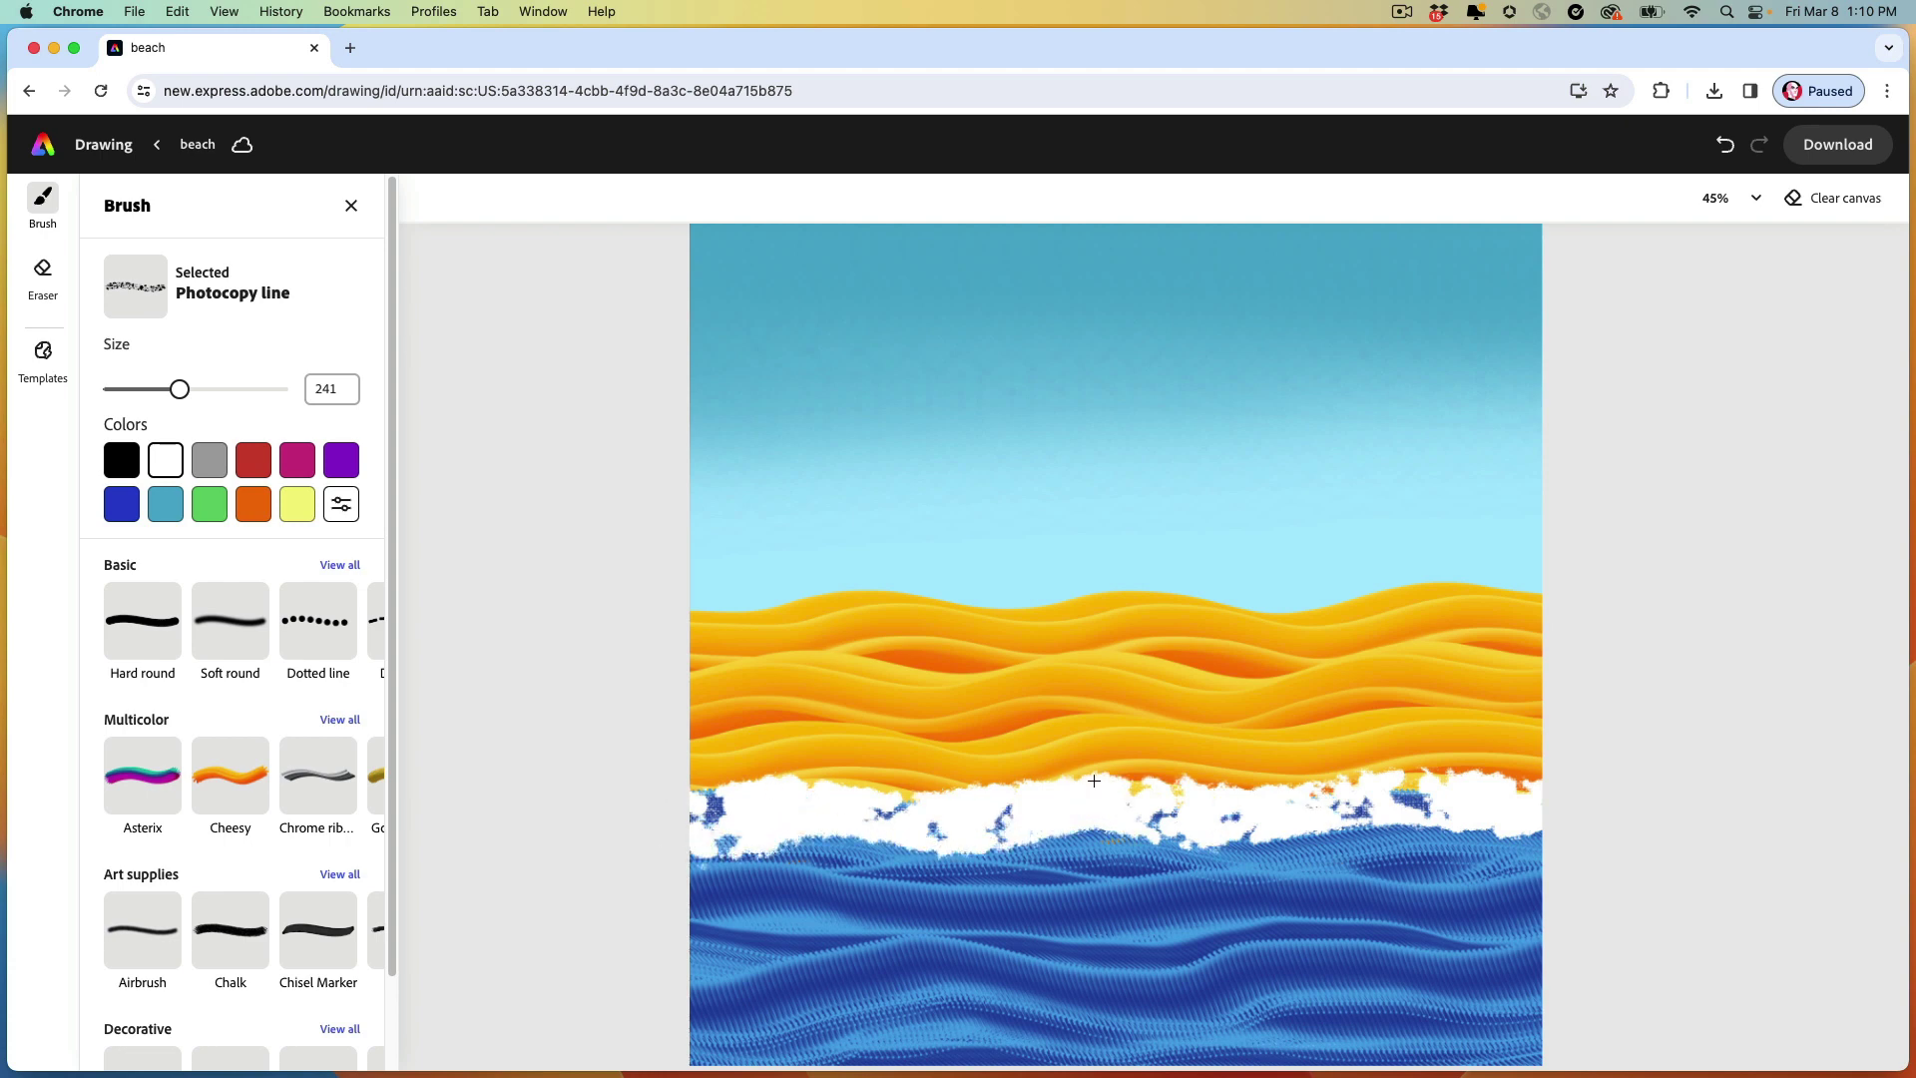
drag(1094, 781, 952, 791)
drag(1199, 786, 1296, 785)
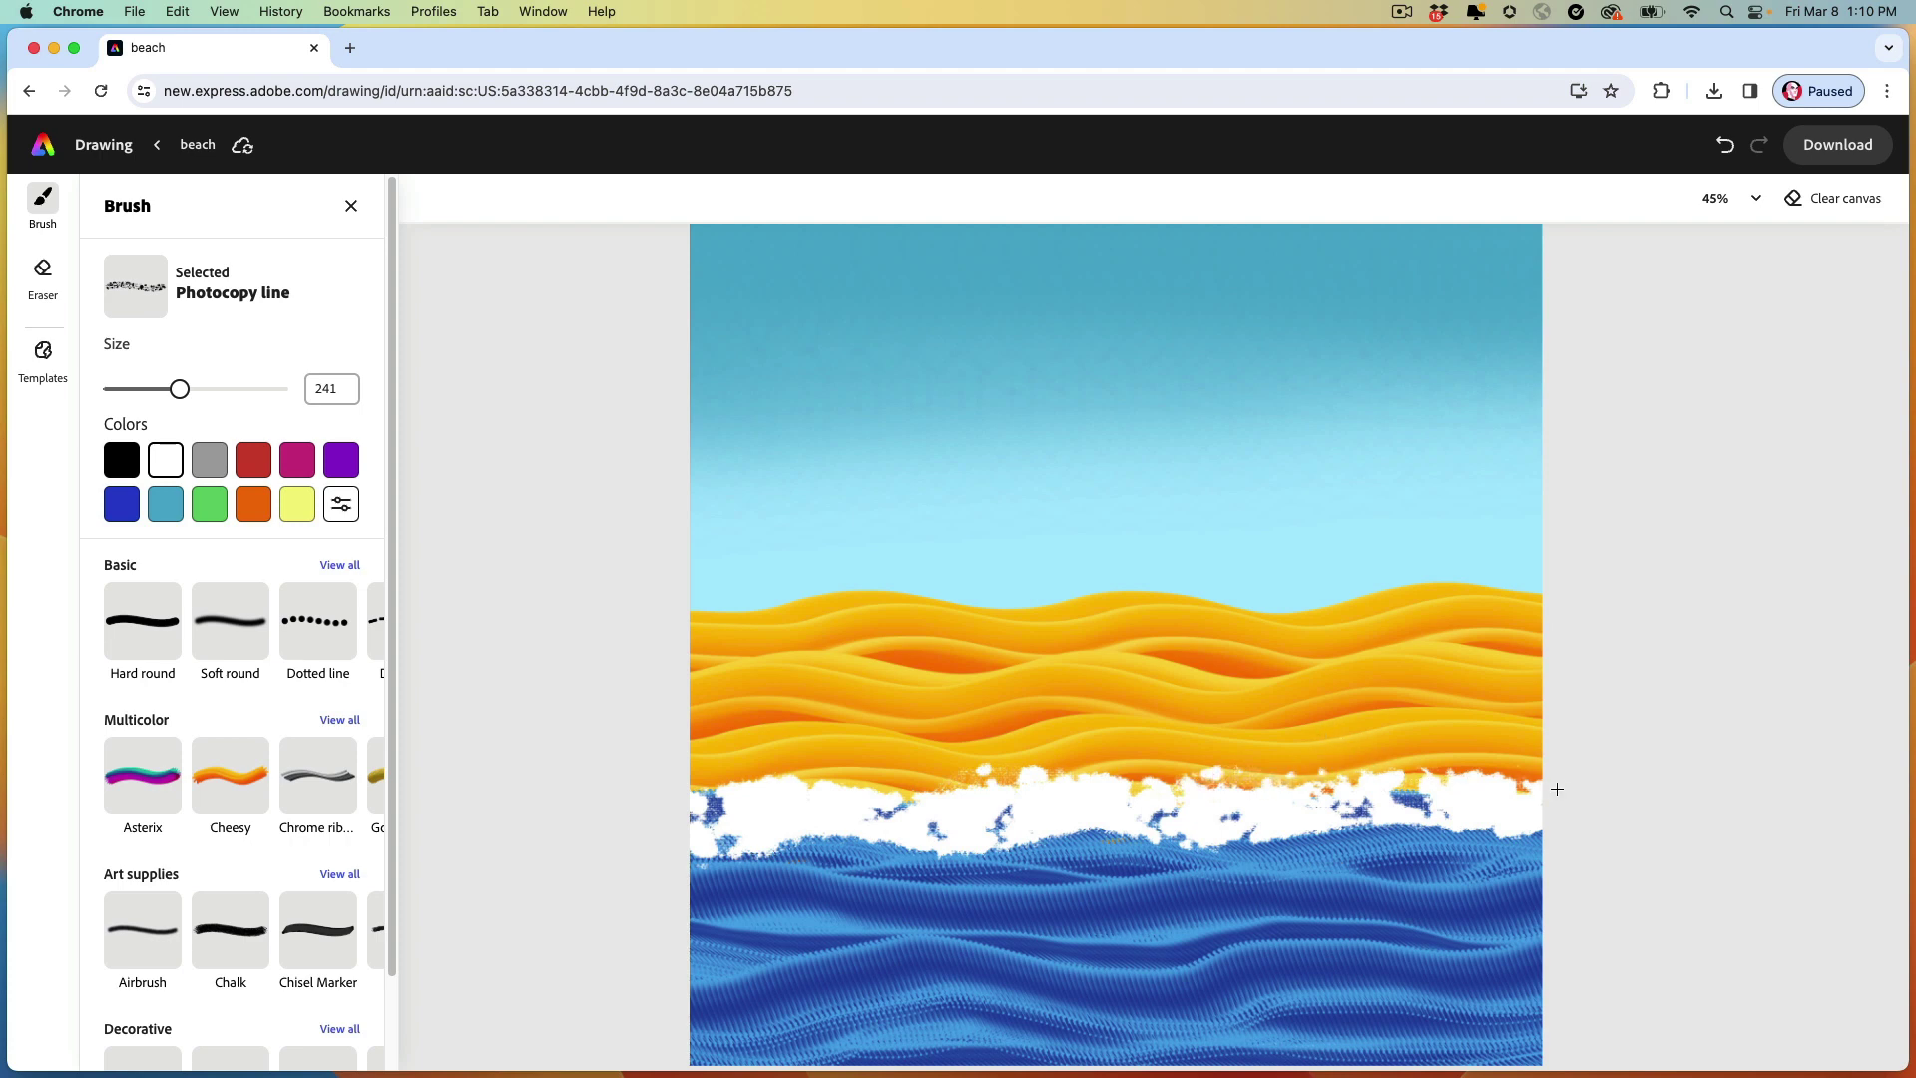
mouse_move(1557, 789)
mouse_down()
mouse_move(1376, 797)
mouse_move(1410, 797)
mouse_move(1302, 751)
mouse_move(1319, 829)
mouse_move(1554, 838)
mouse_move(1337, 828)
mouse_up()
mouse_move(1015, 839)
mouse_down()
mouse_move(895, 852)
mouse_move(1055, 834)
mouse_move(910, 789)
mouse_up()
drag(787, 794, 570, 835)
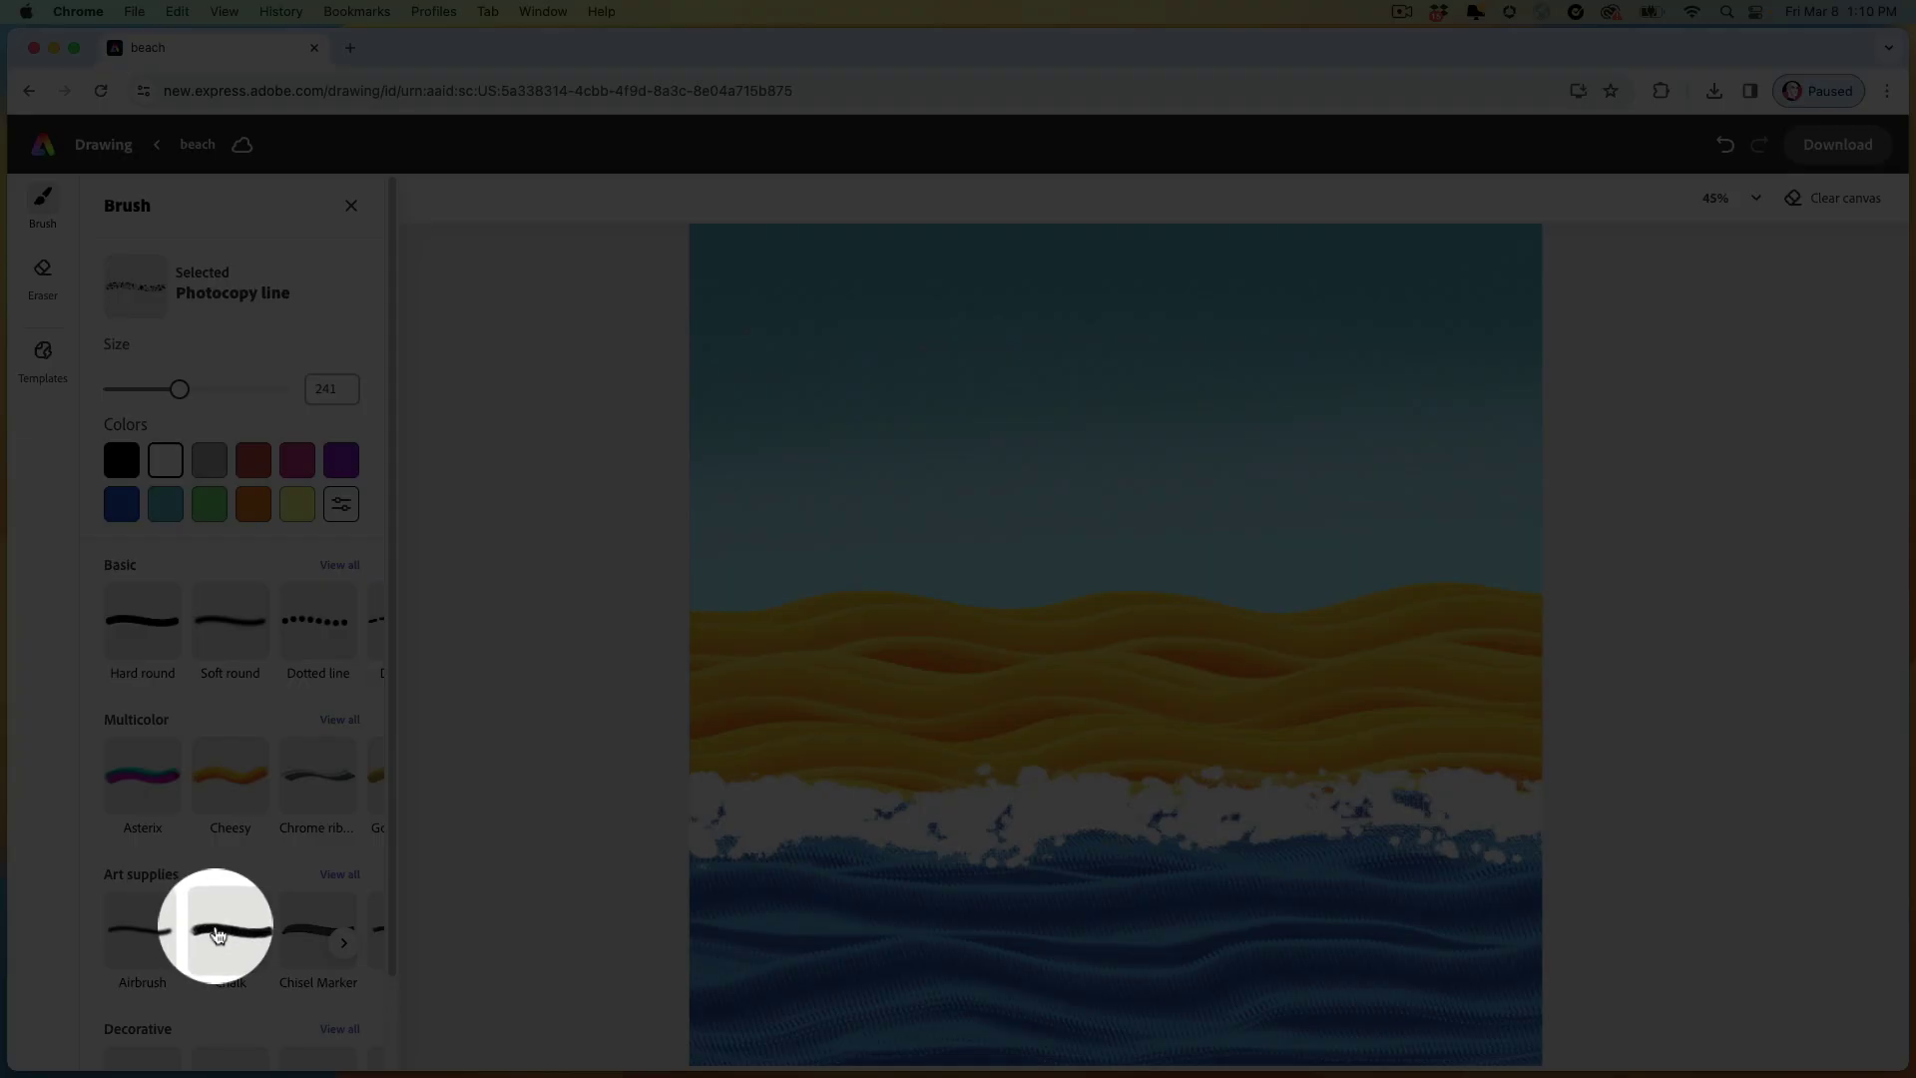
Draw a curved dark brown palm trunk from the dunes into the sky with a size-71 Chalk brush.
click(221, 934)
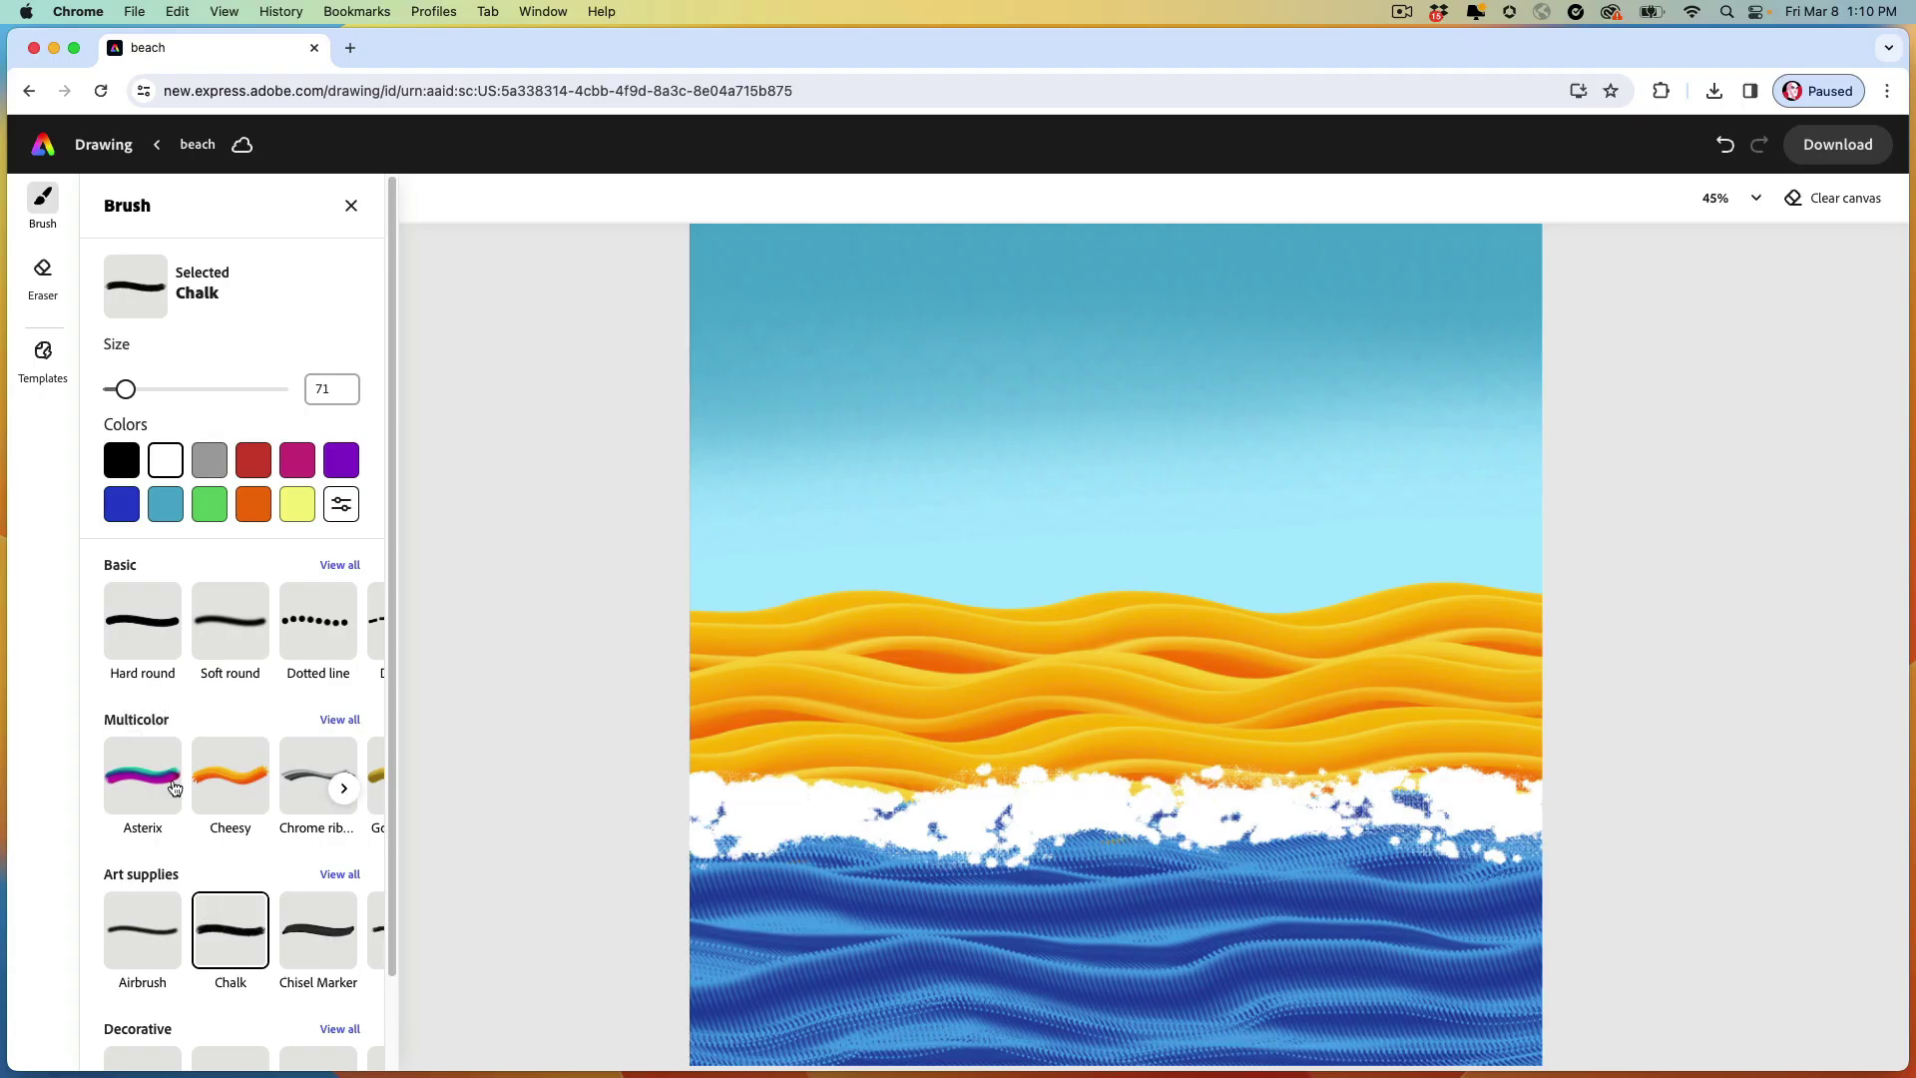
click(255, 511)
click(339, 507)
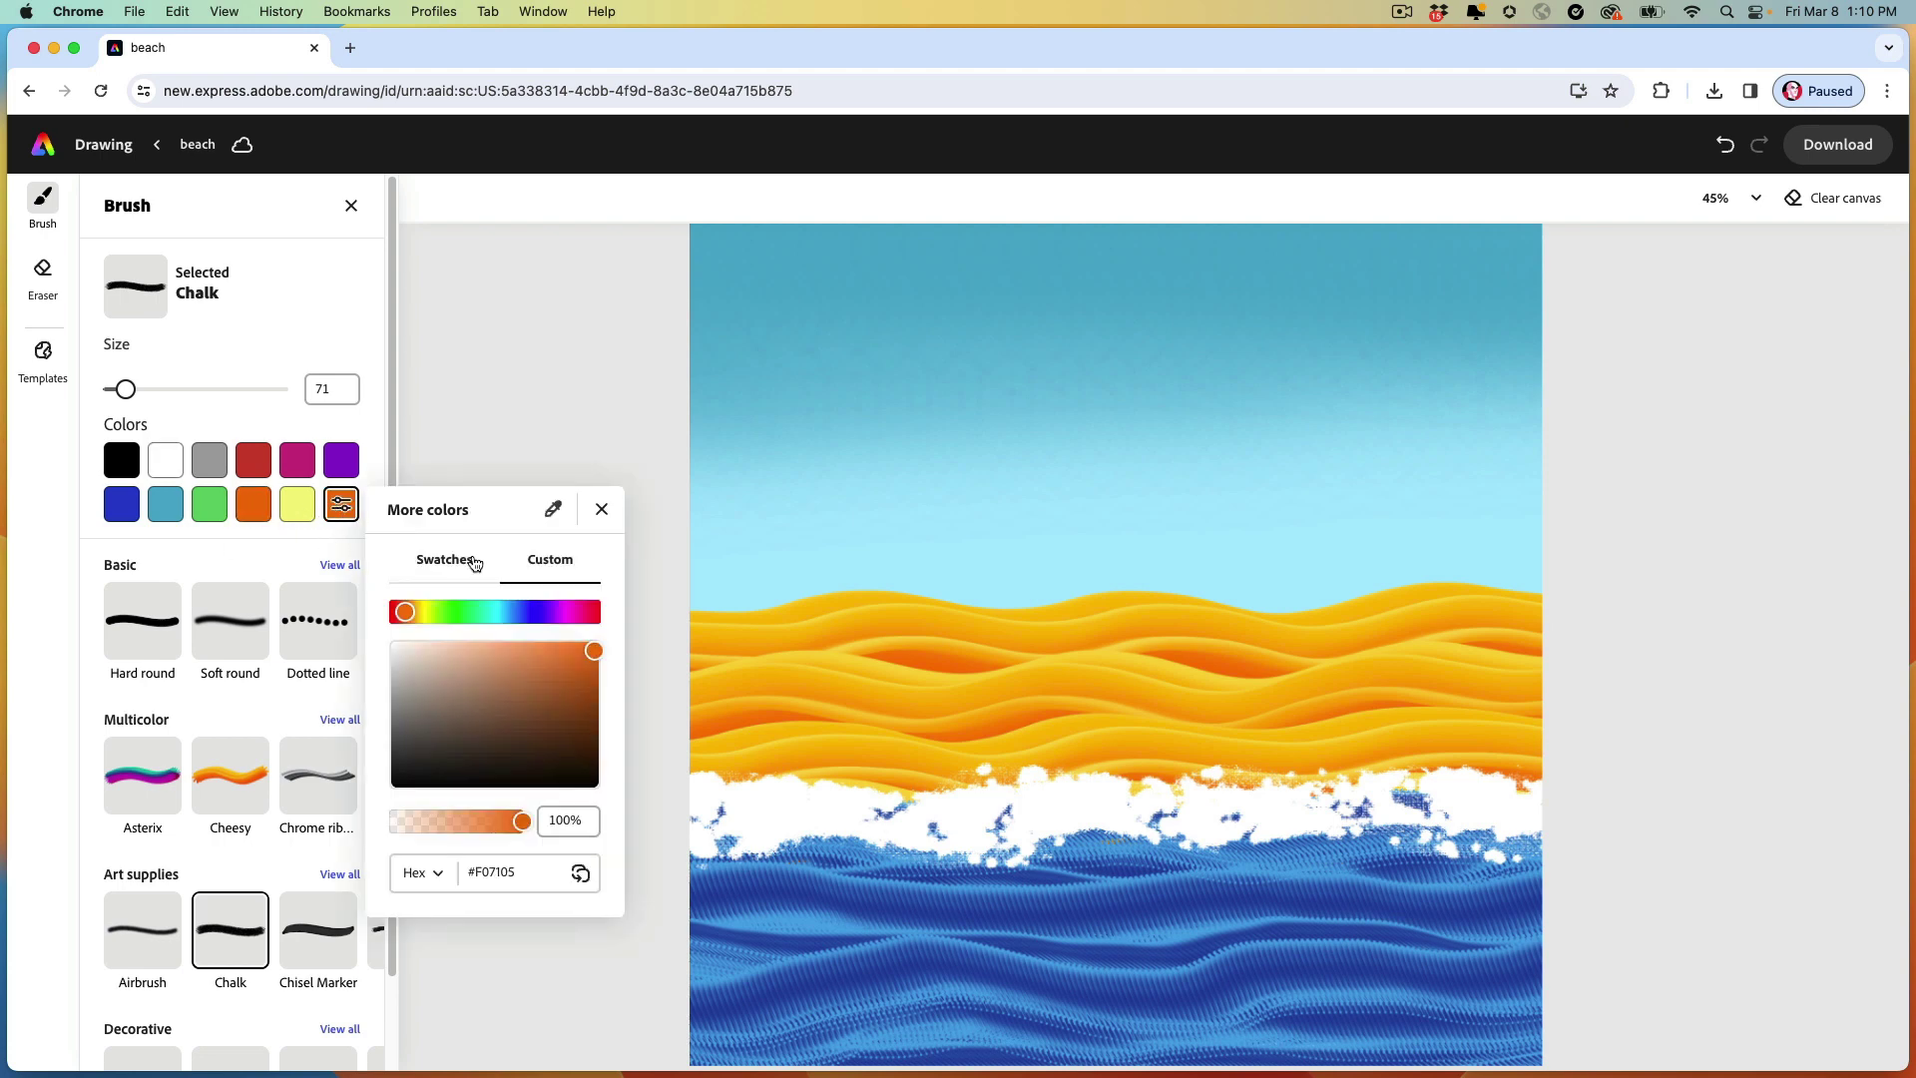
drag(594, 653, 484, 736)
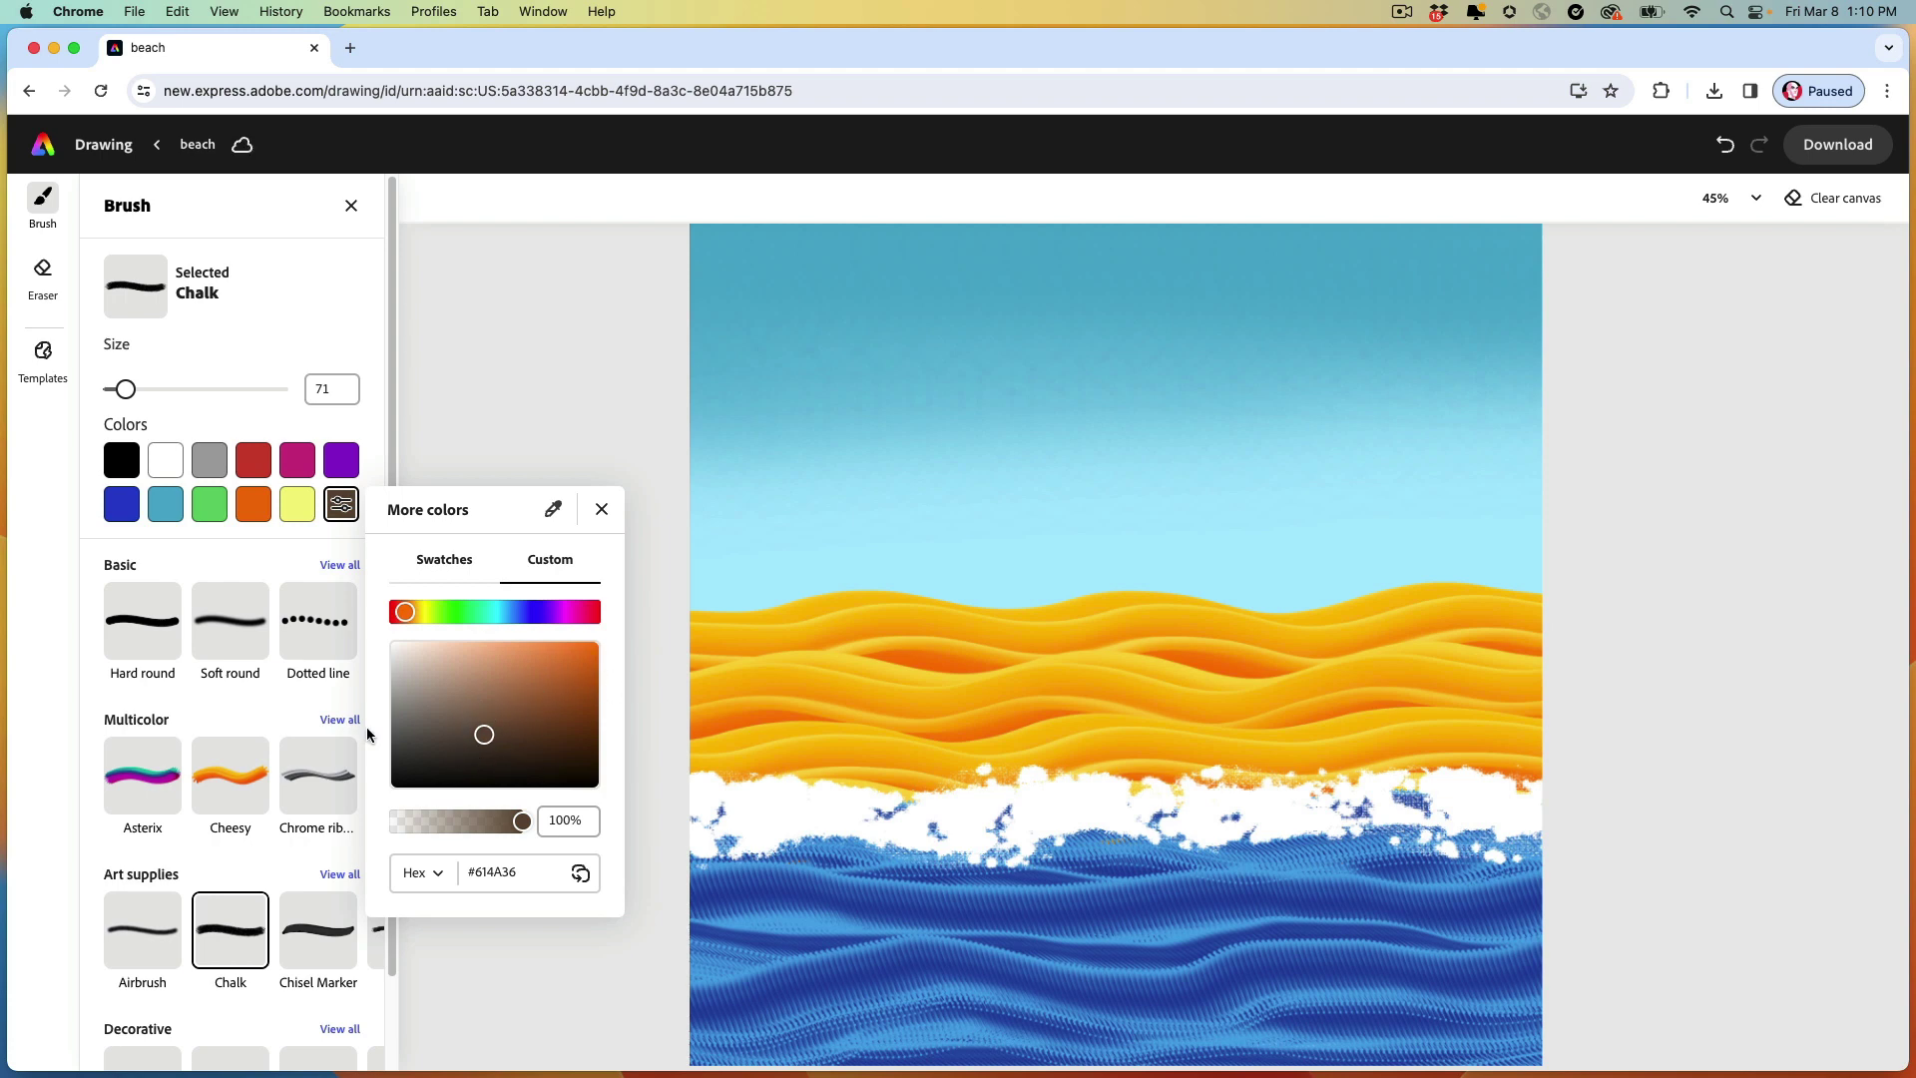
click(127, 392)
mouse_move(128, 391)
mouse_down()
mouse_move(150, 392)
mouse_move(119, 398)
mouse_up()
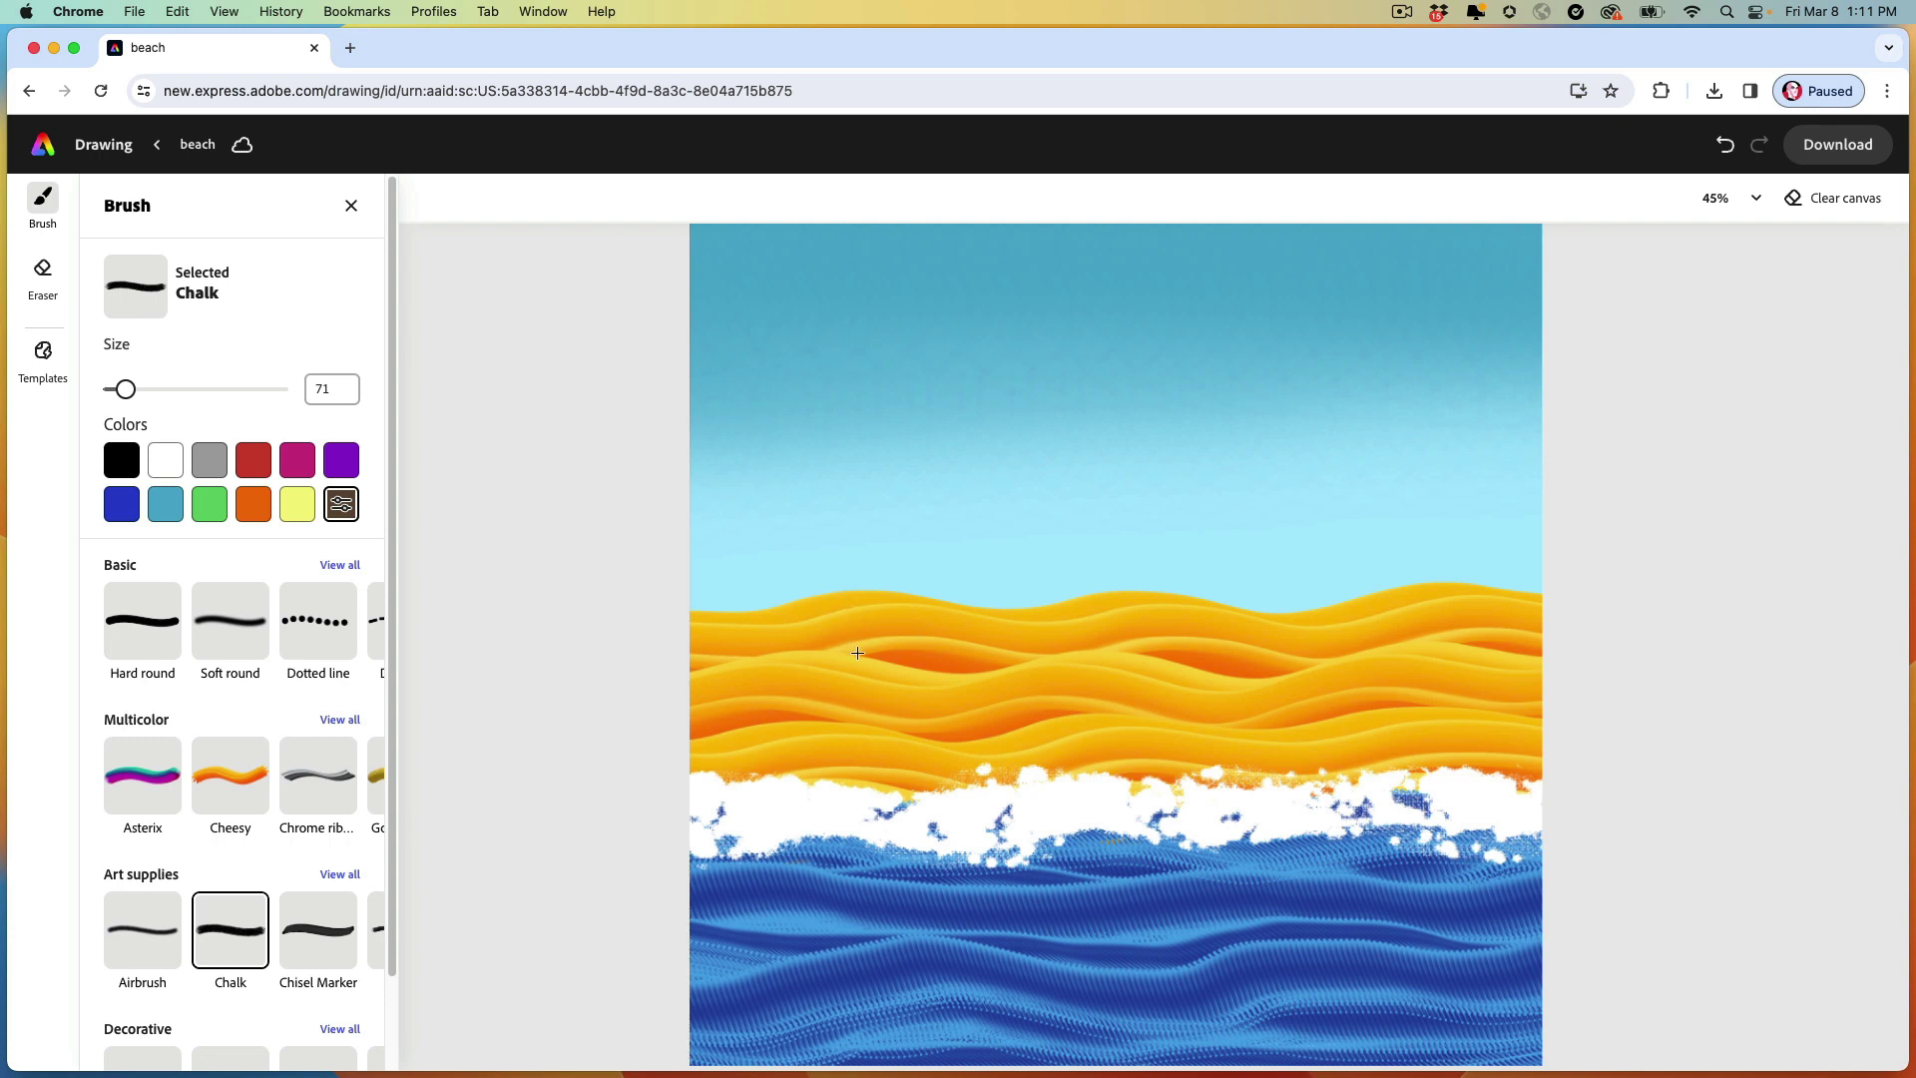
mouse_move(860, 656)
mouse_down()
mouse_move(868, 535)
mouse_move(939, 380)
mouse_move(883, 509)
mouse_move(861, 653)
mouse_up()
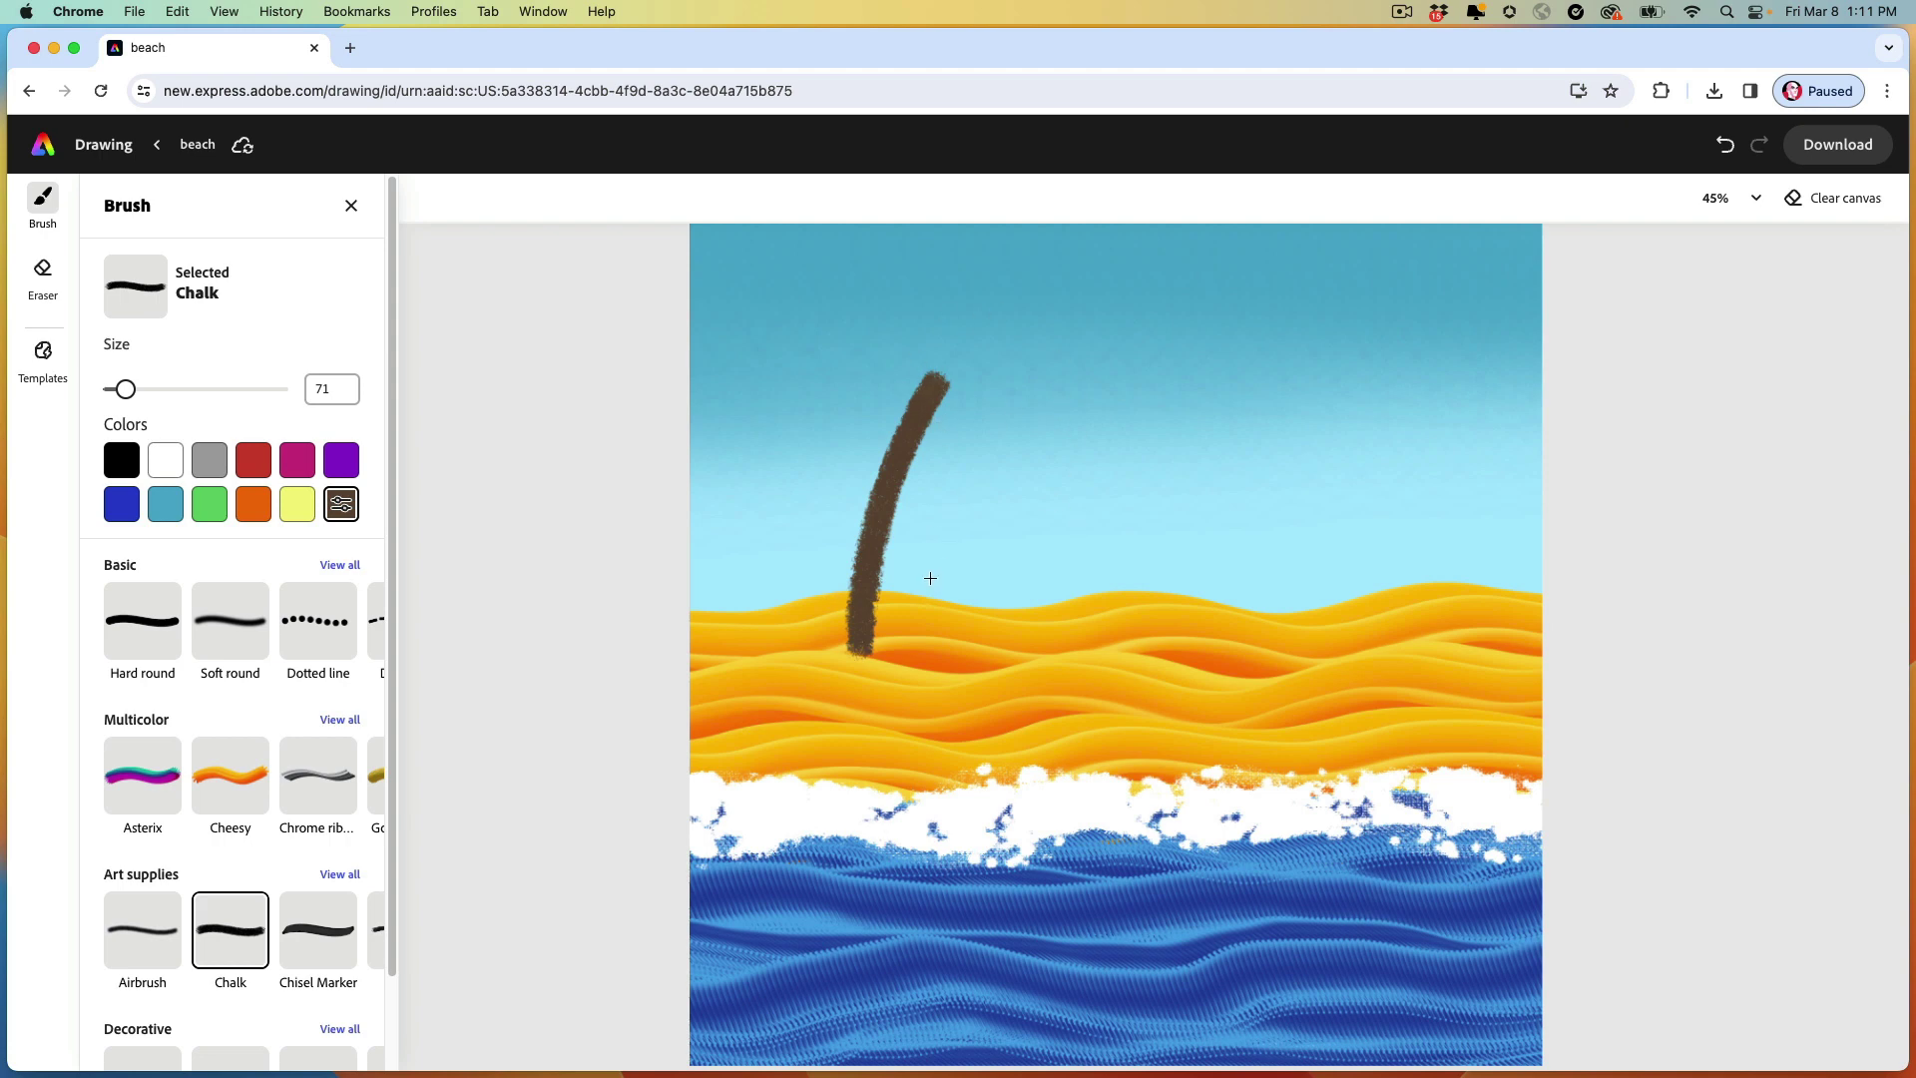
Choose the Elegant vine brush from the Decorative brushes.
scroll(158, 933, down, 2)
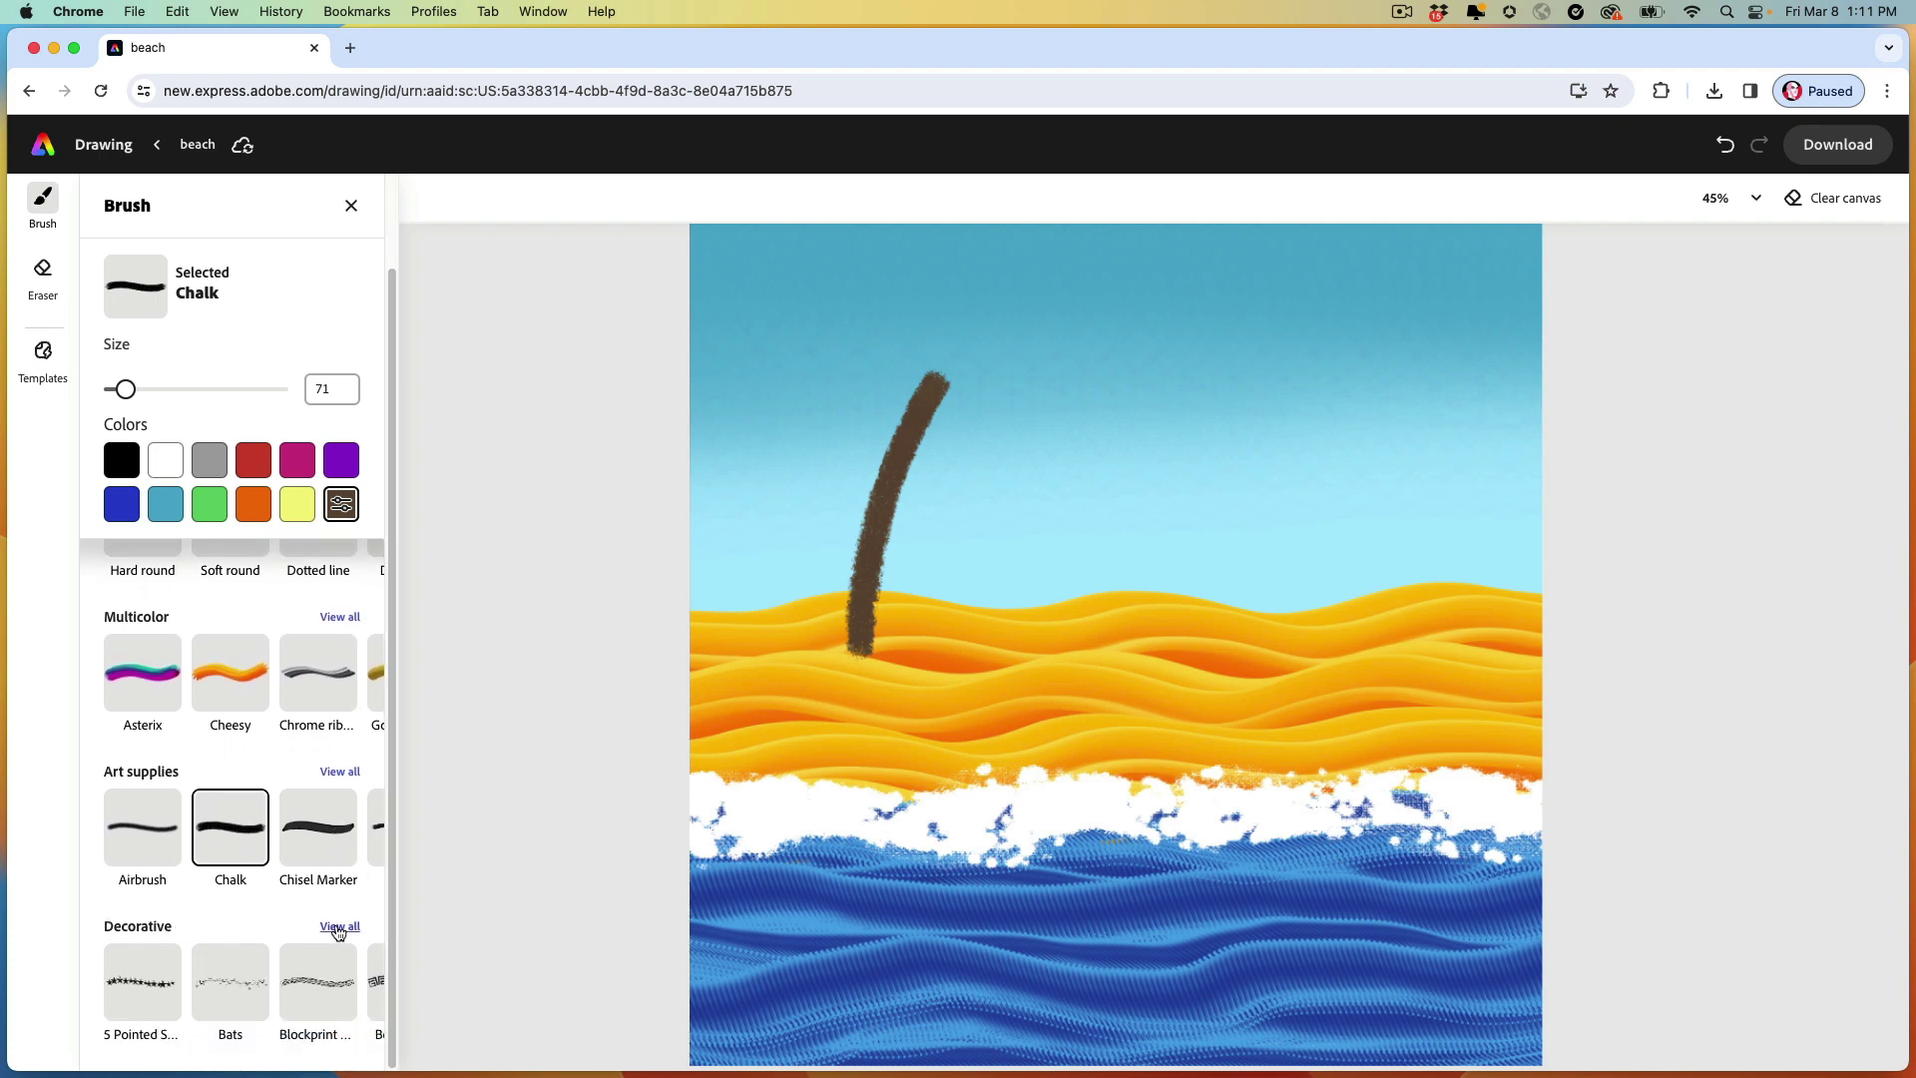
click(339, 928)
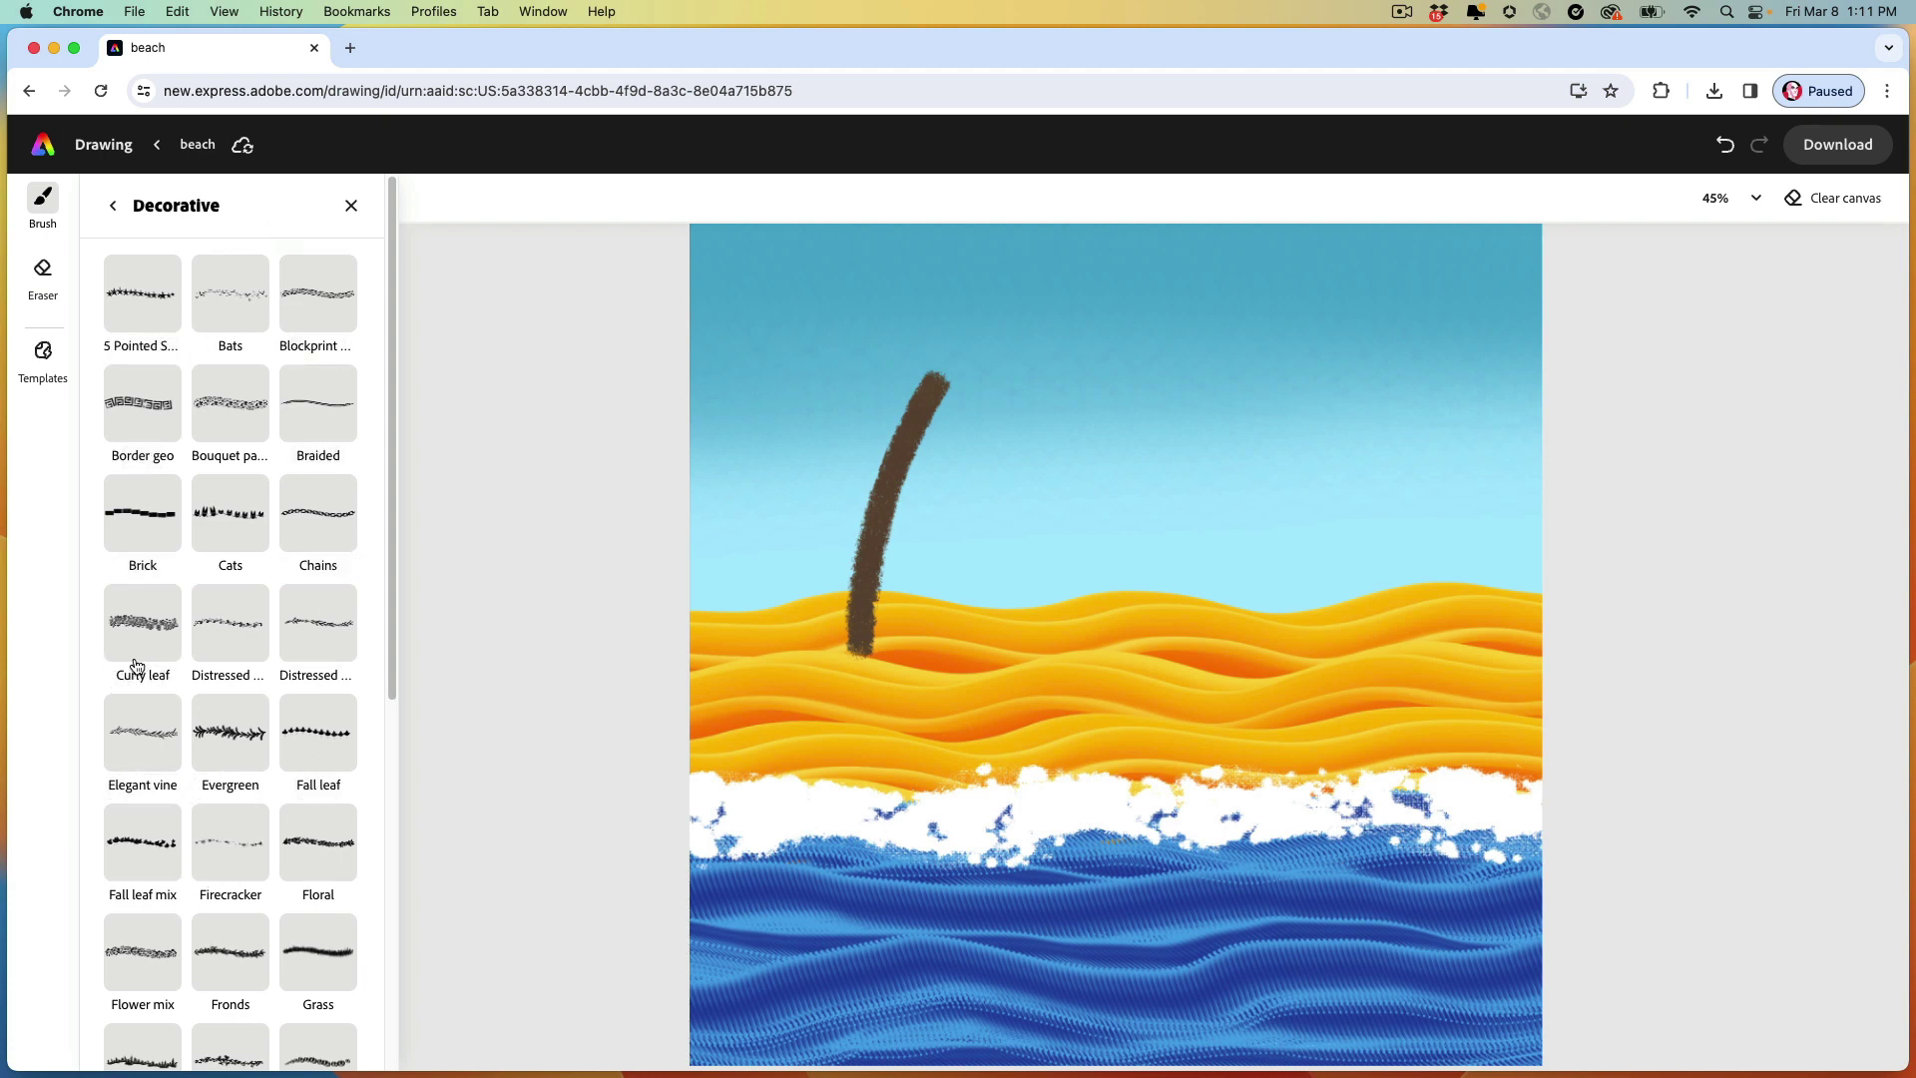
click(157, 761)
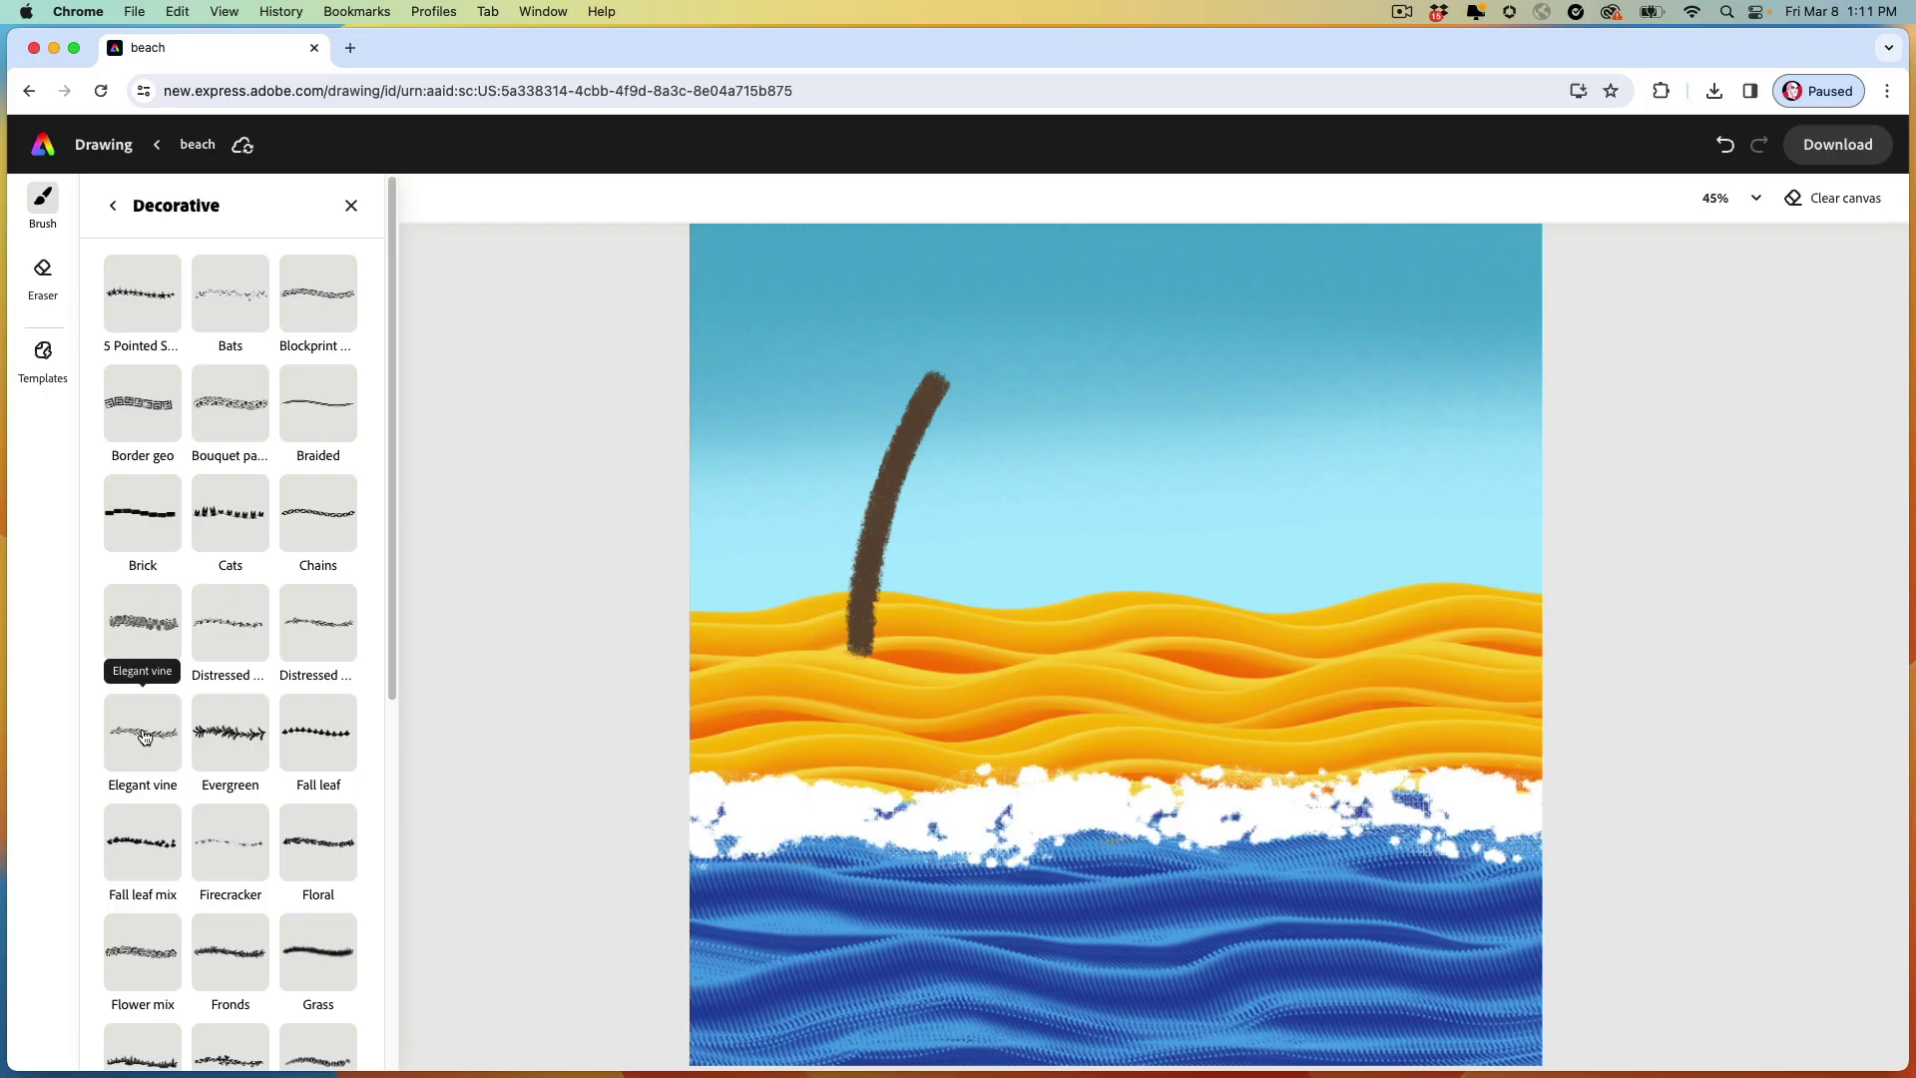
click(145, 739)
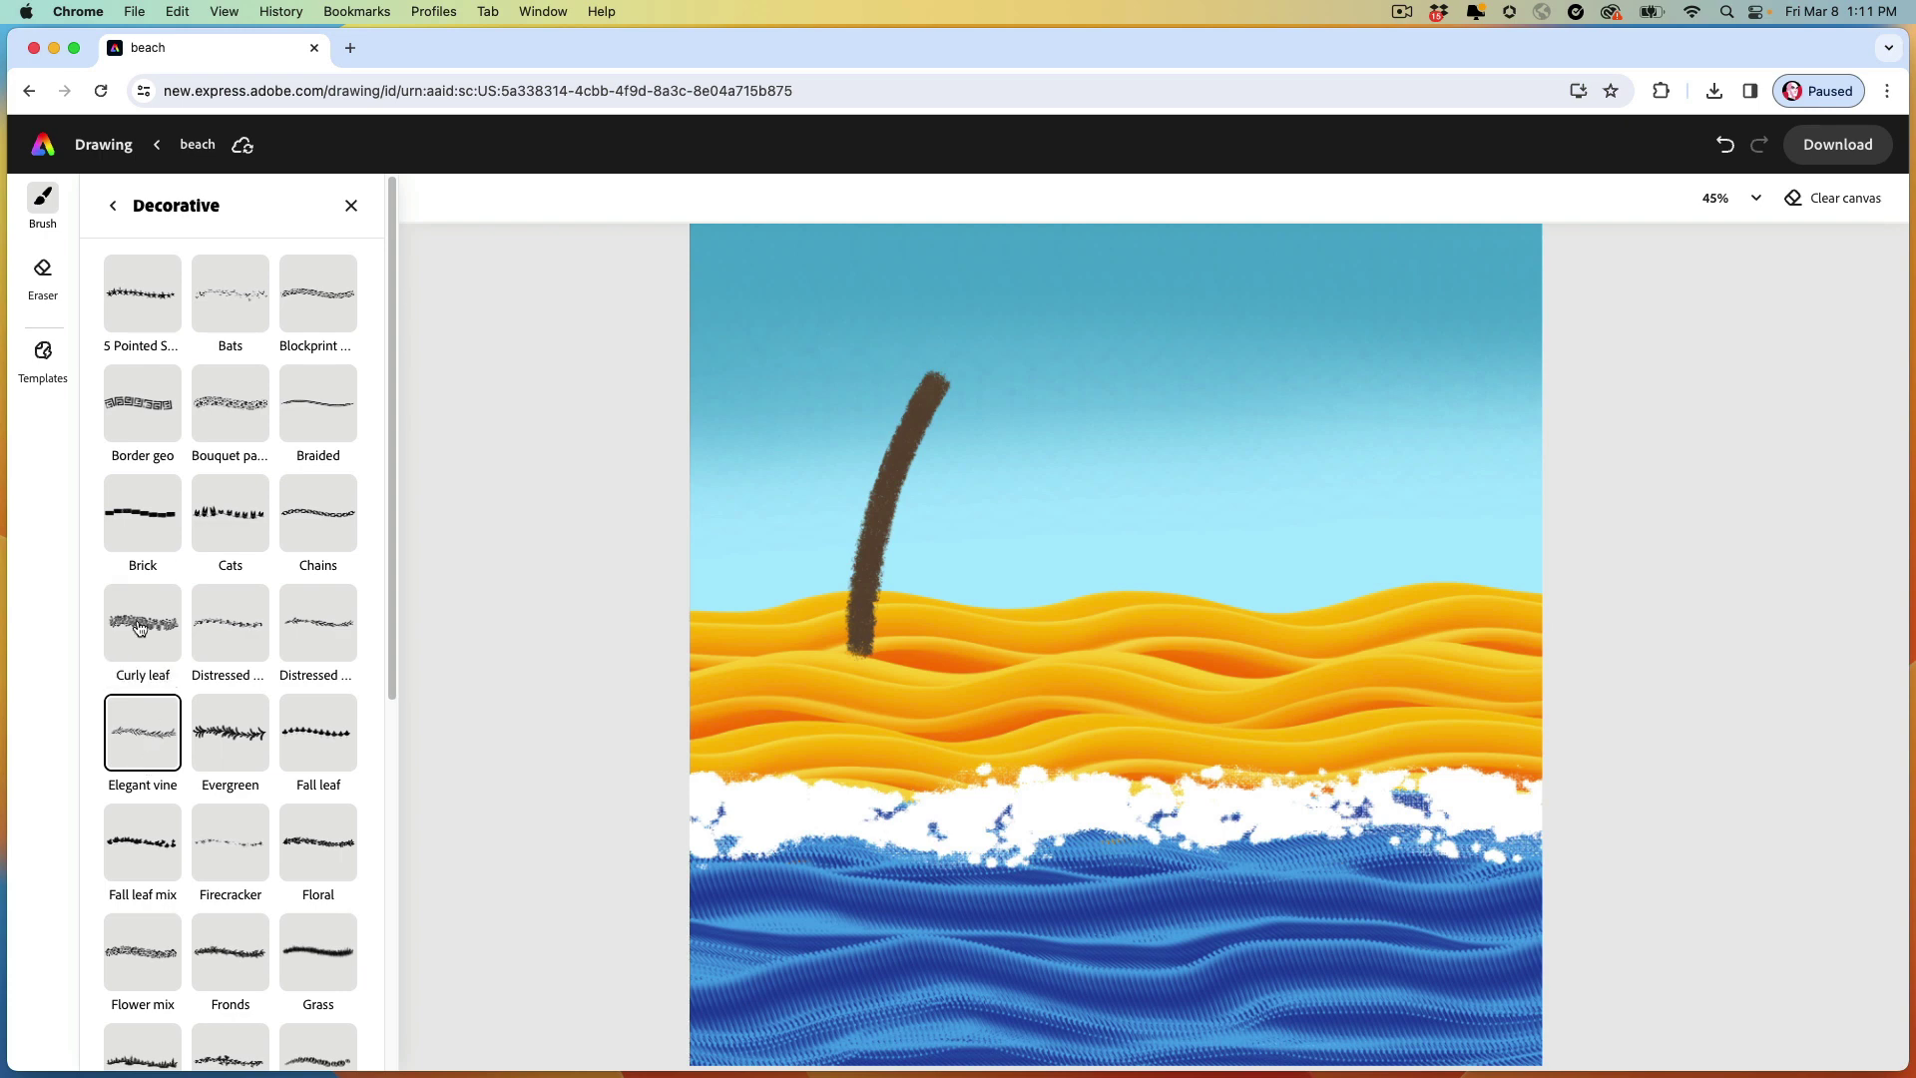
click(116, 206)
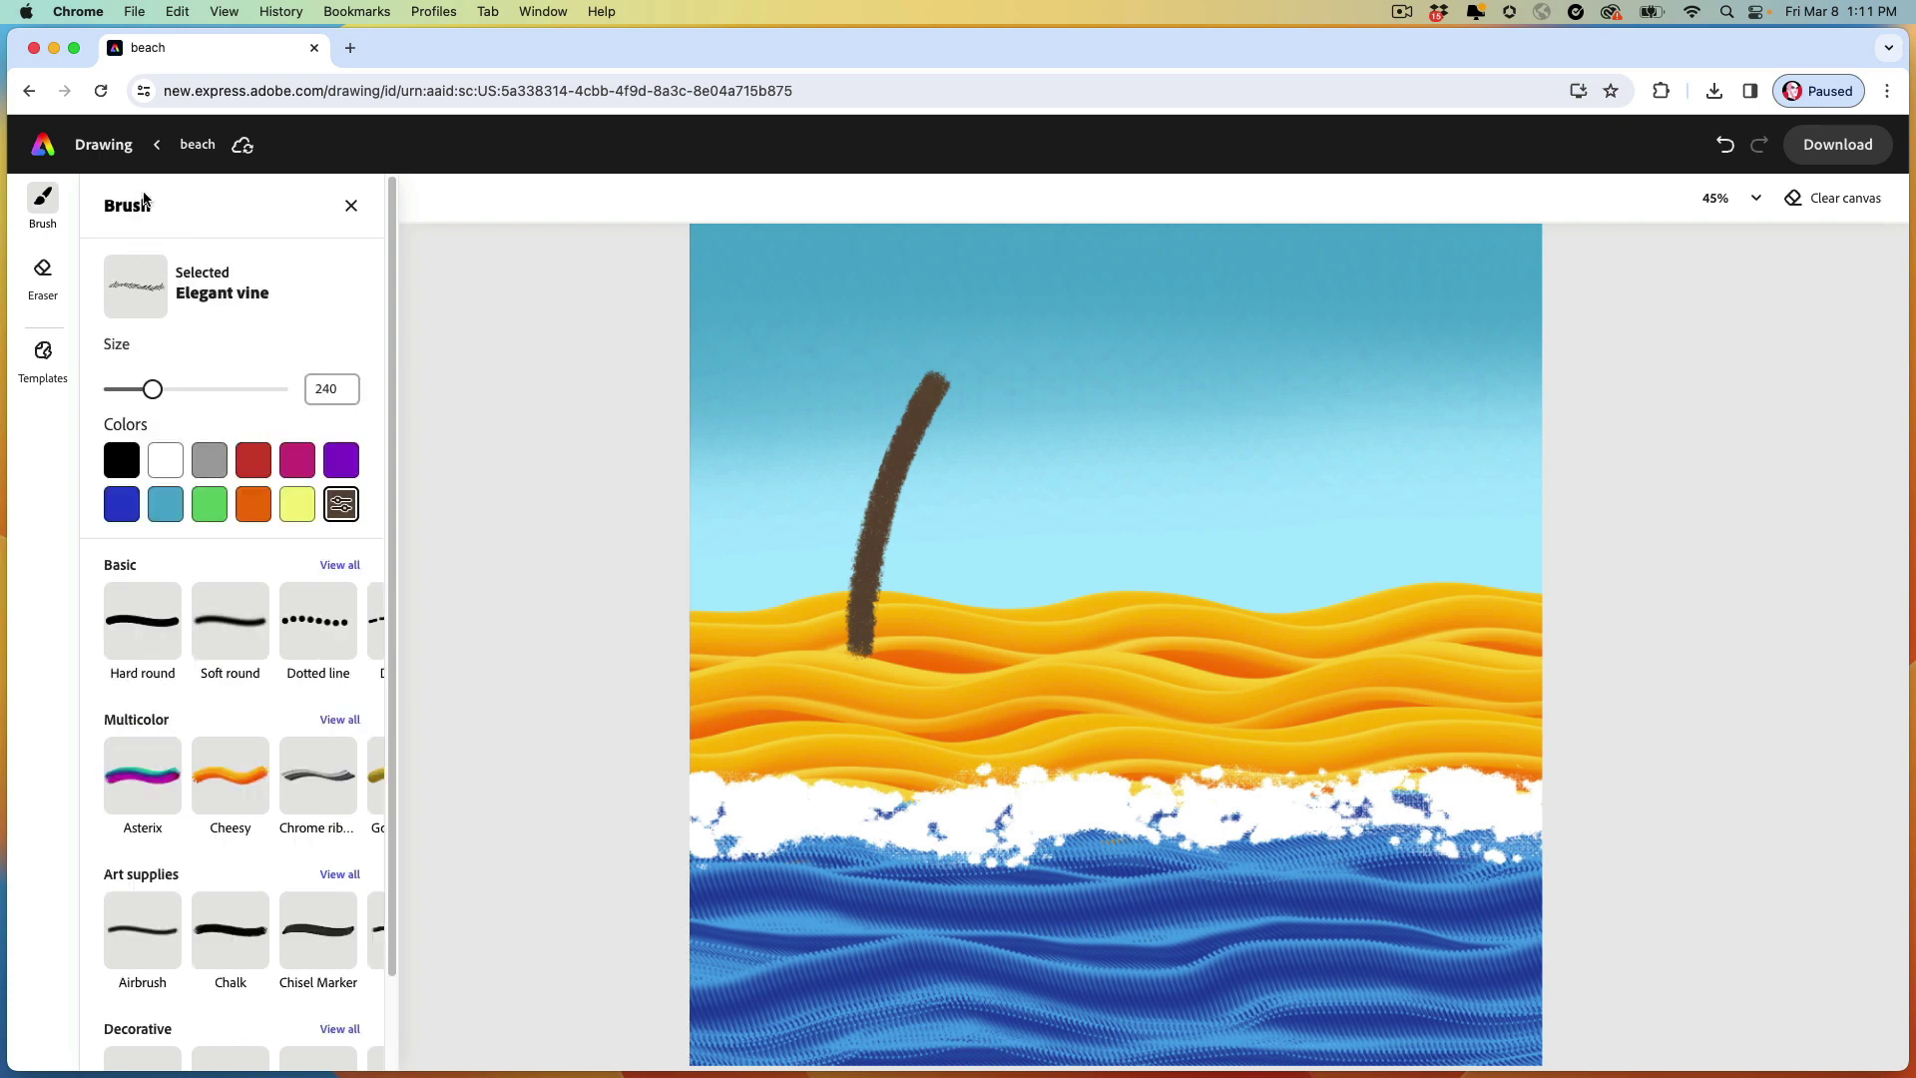
Set a deep leaf-green colour and a brush size of 159.
click(209, 513)
click(341, 506)
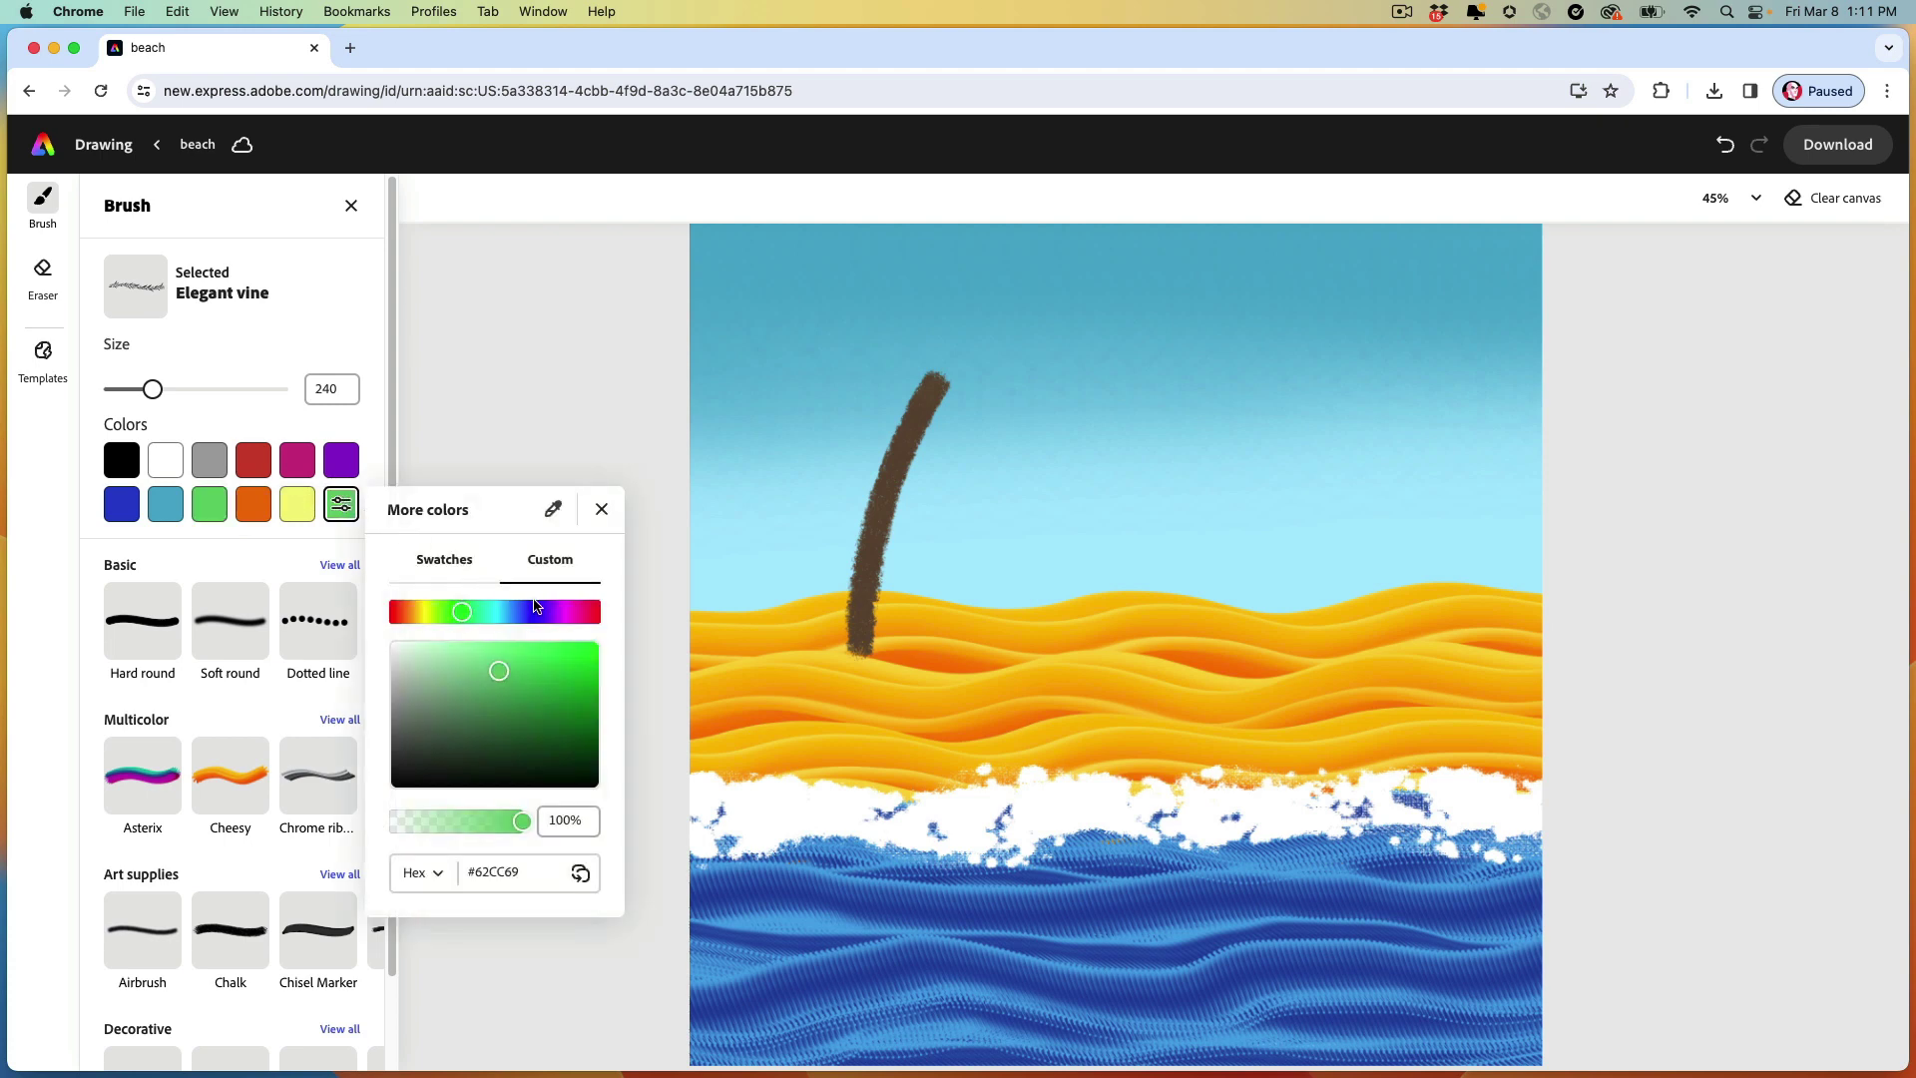
drag(501, 673, 514, 724)
click(150, 392)
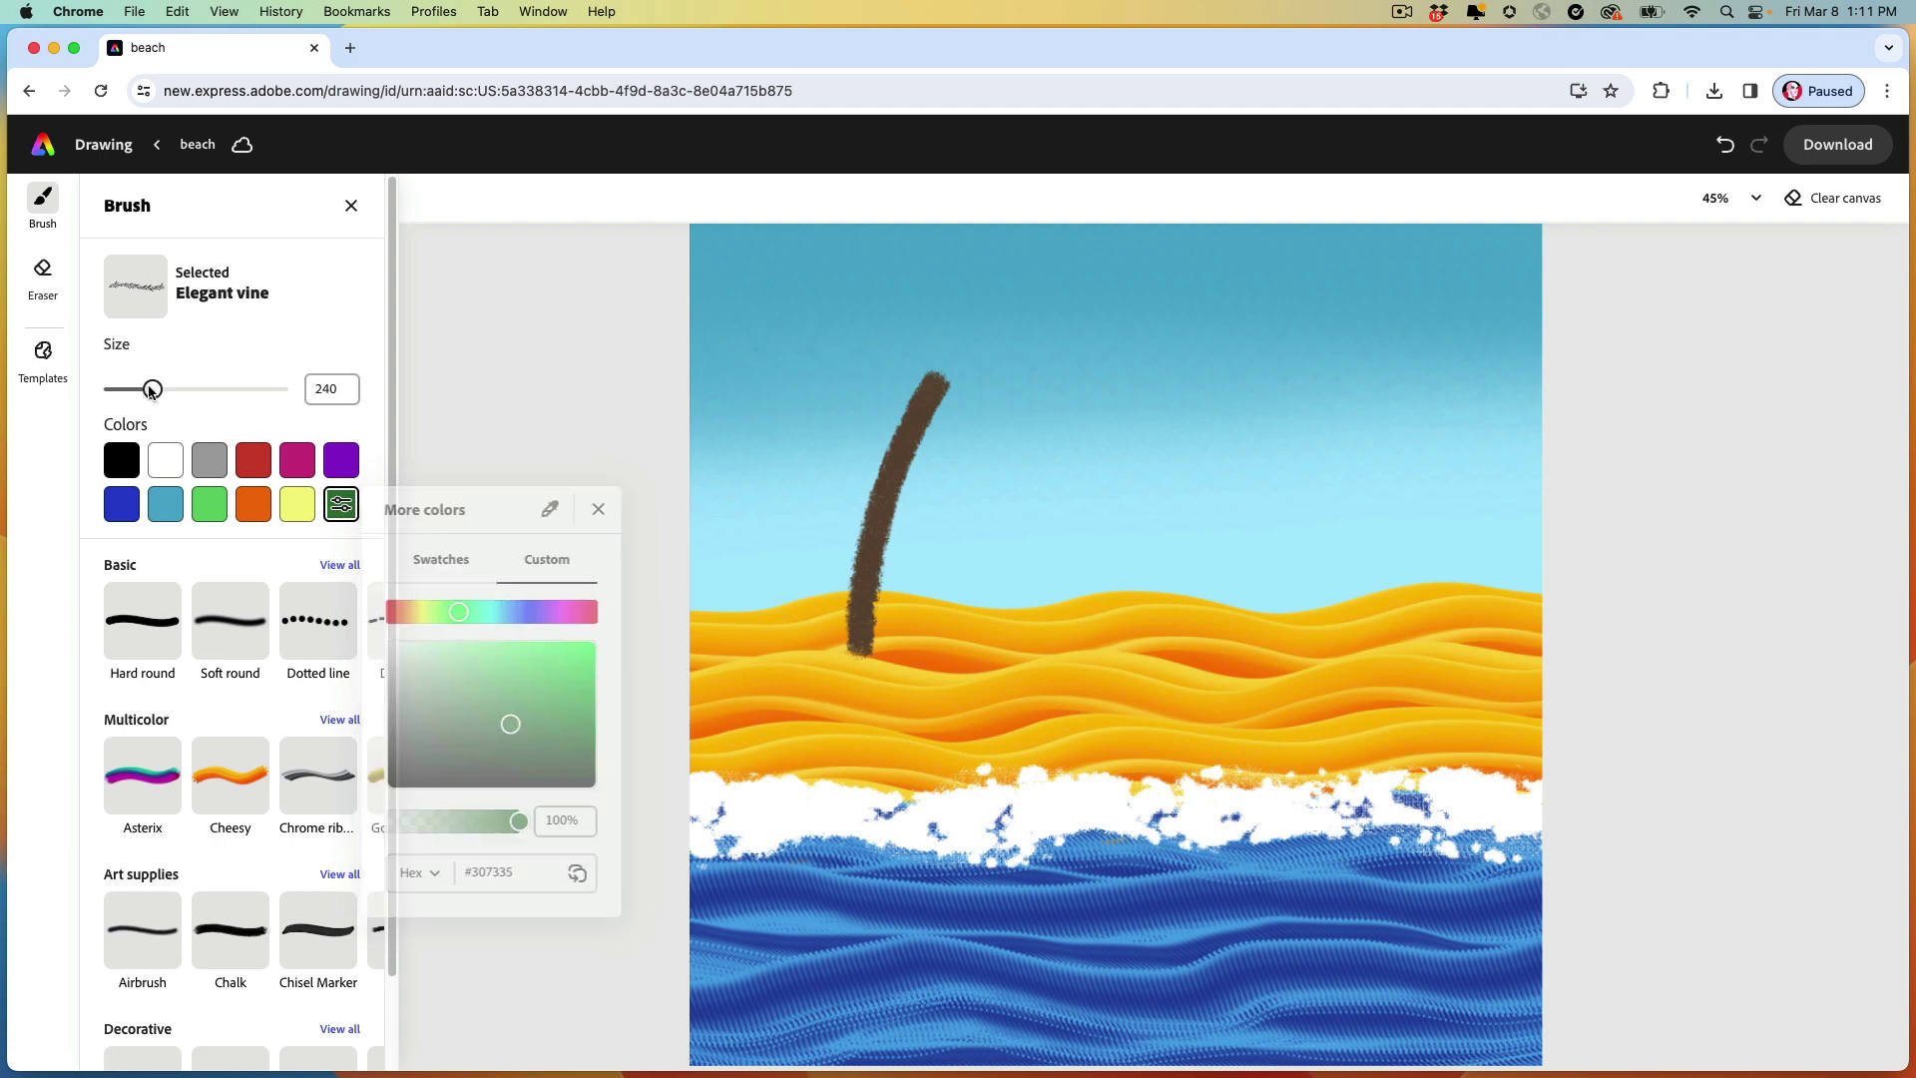
drag(150, 391, 136, 395)
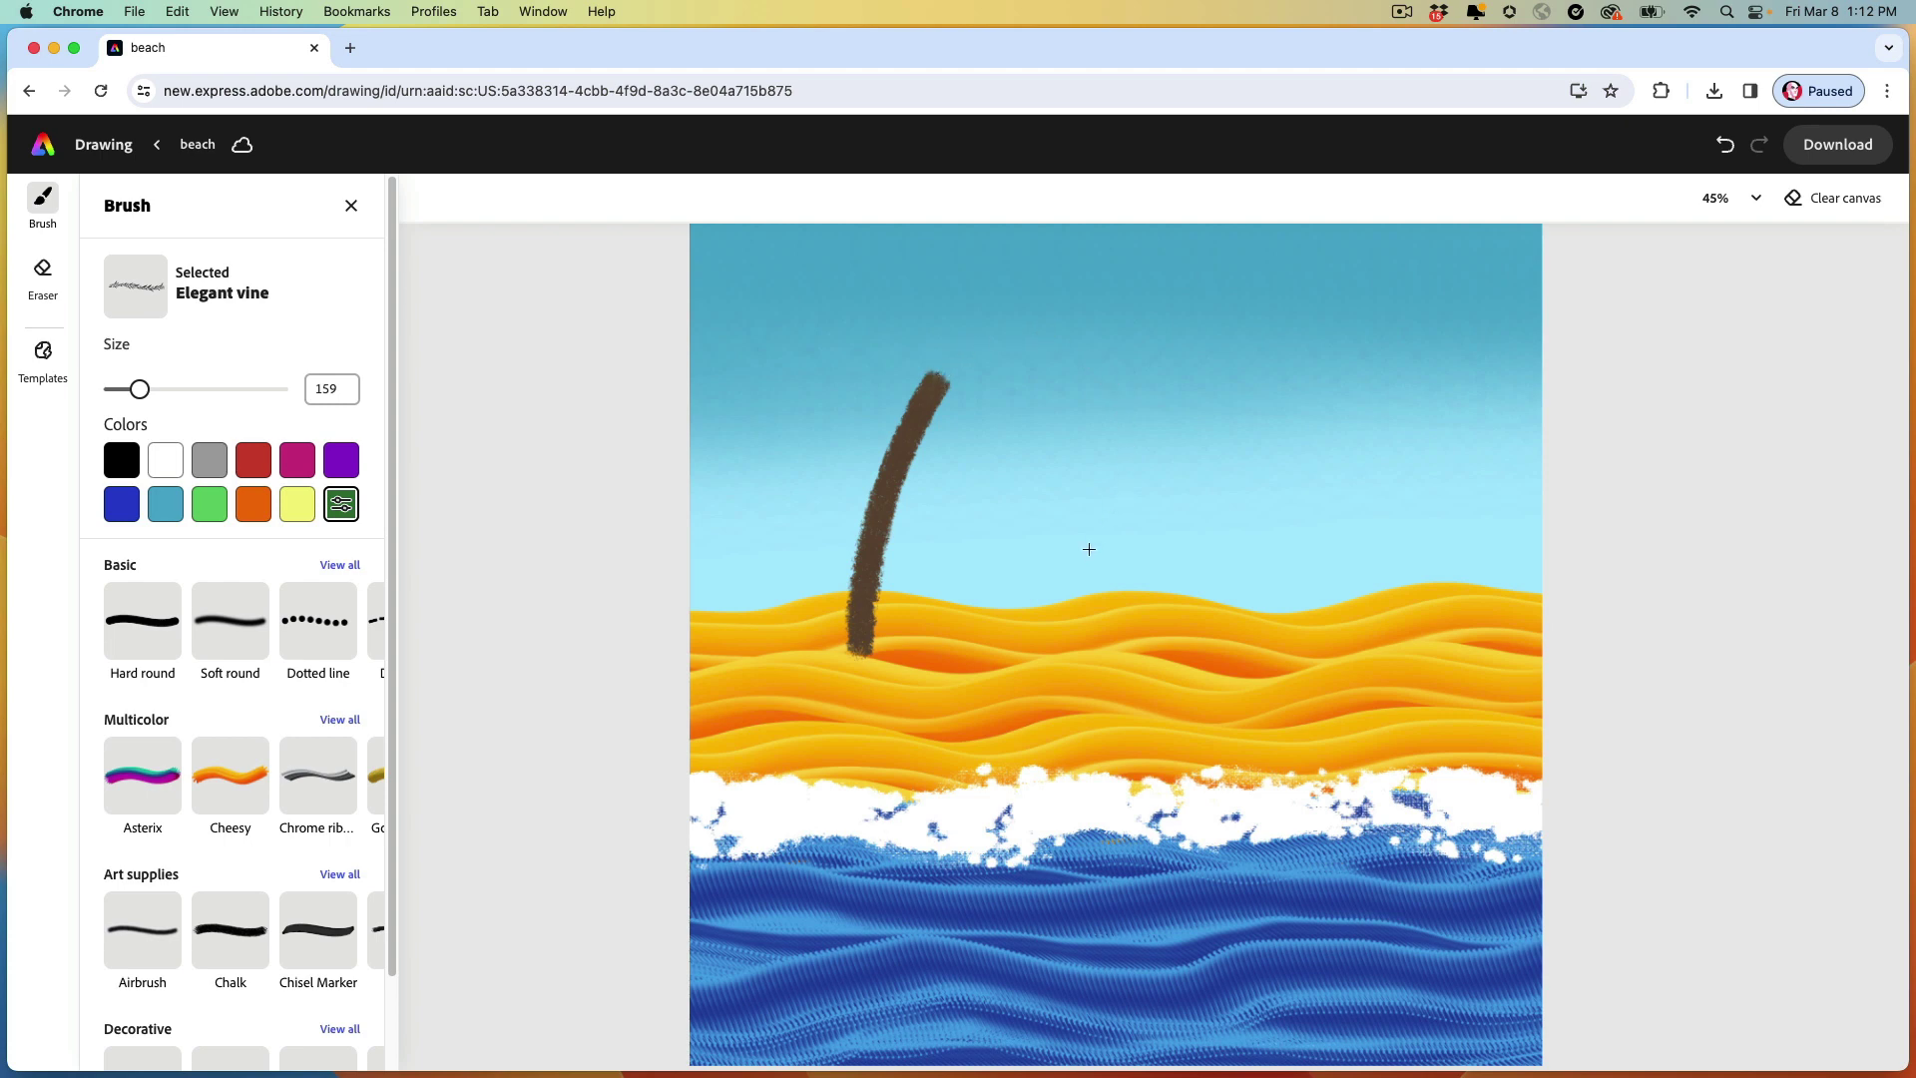
Paint five fronds arching left and right from the trunk top.
mouse_move(938, 380)
mouse_down()
mouse_move(946, 355)
mouse_move(998, 339)
mouse_move(1044, 365)
mouse_move(1080, 457)
mouse_move(1055, 510)
mouse_up()
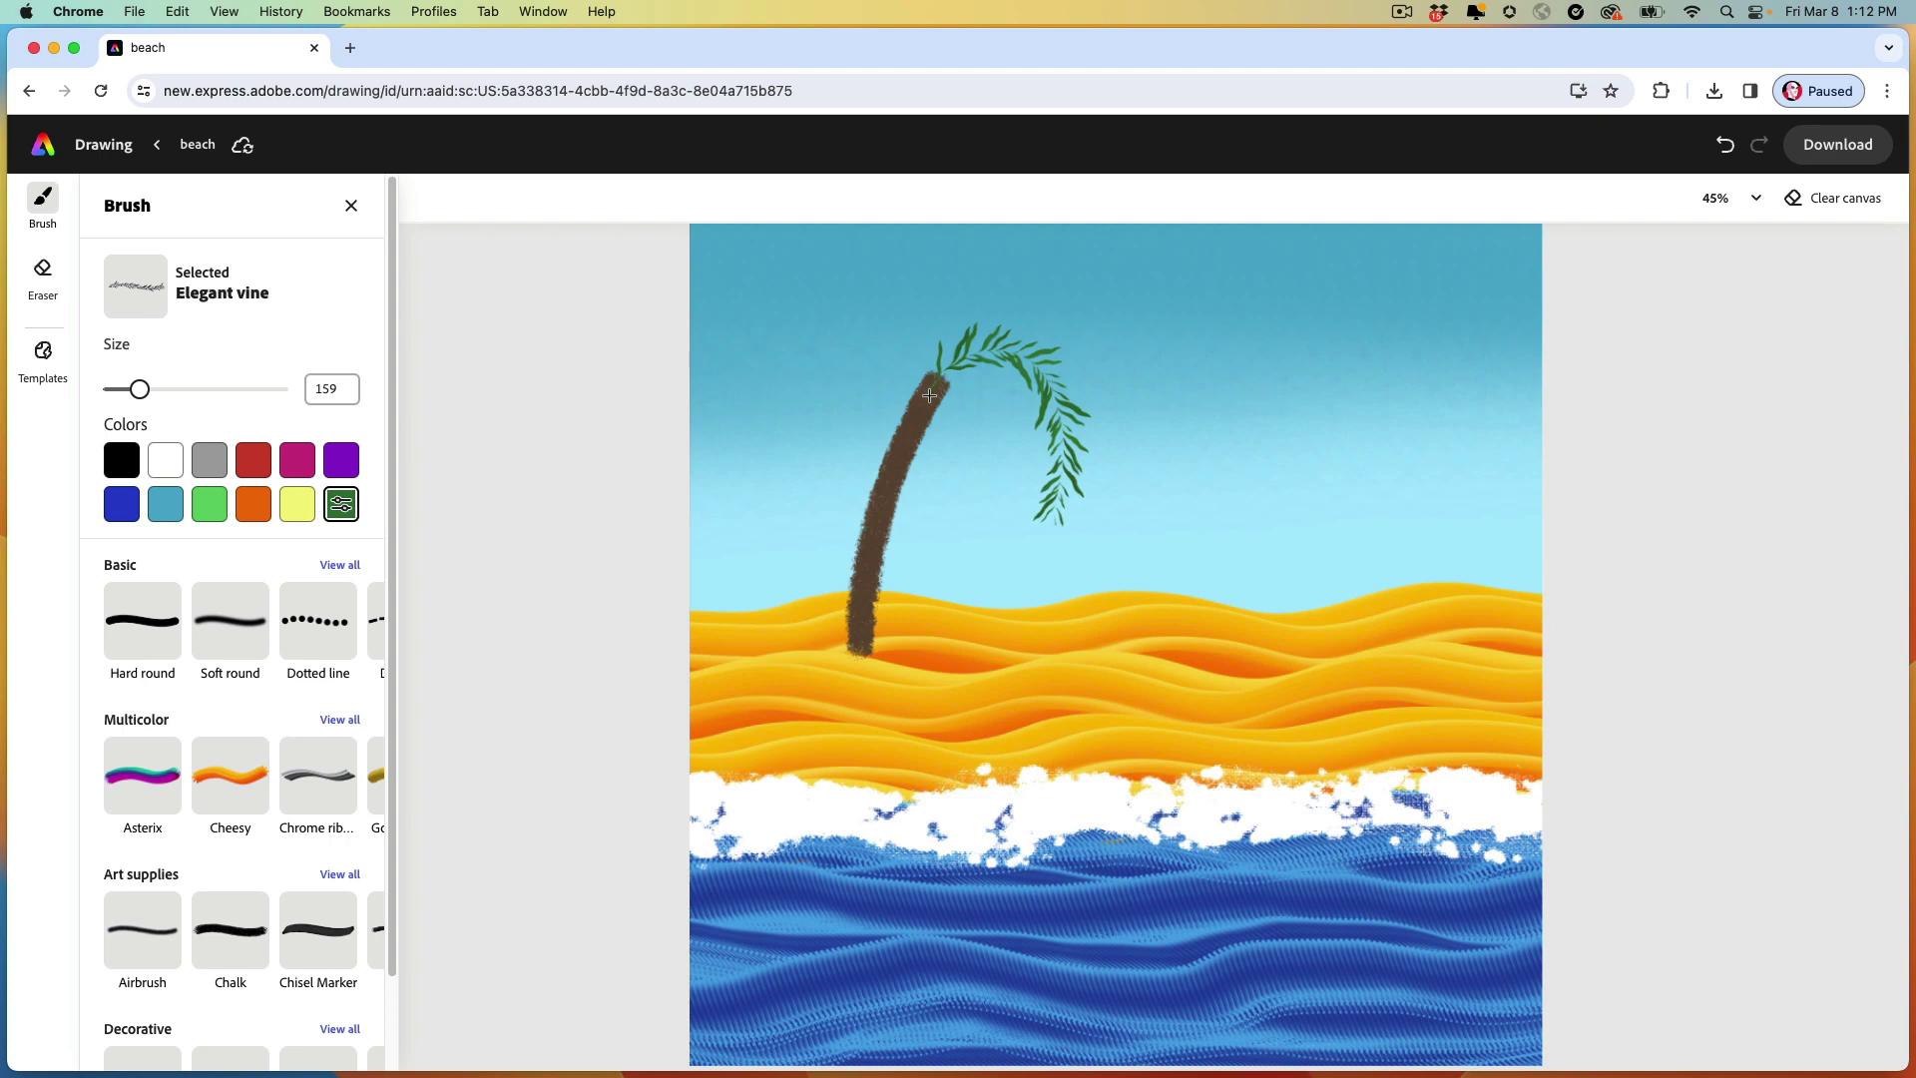
mouse_move(931, 394)
mouse_down()
mouse_move(935, 361)
mouse_move(884, 298)
mouse_move(818, 304)
mouse_move(760, 367)
mouse_move(800, 386)
mouse_up()
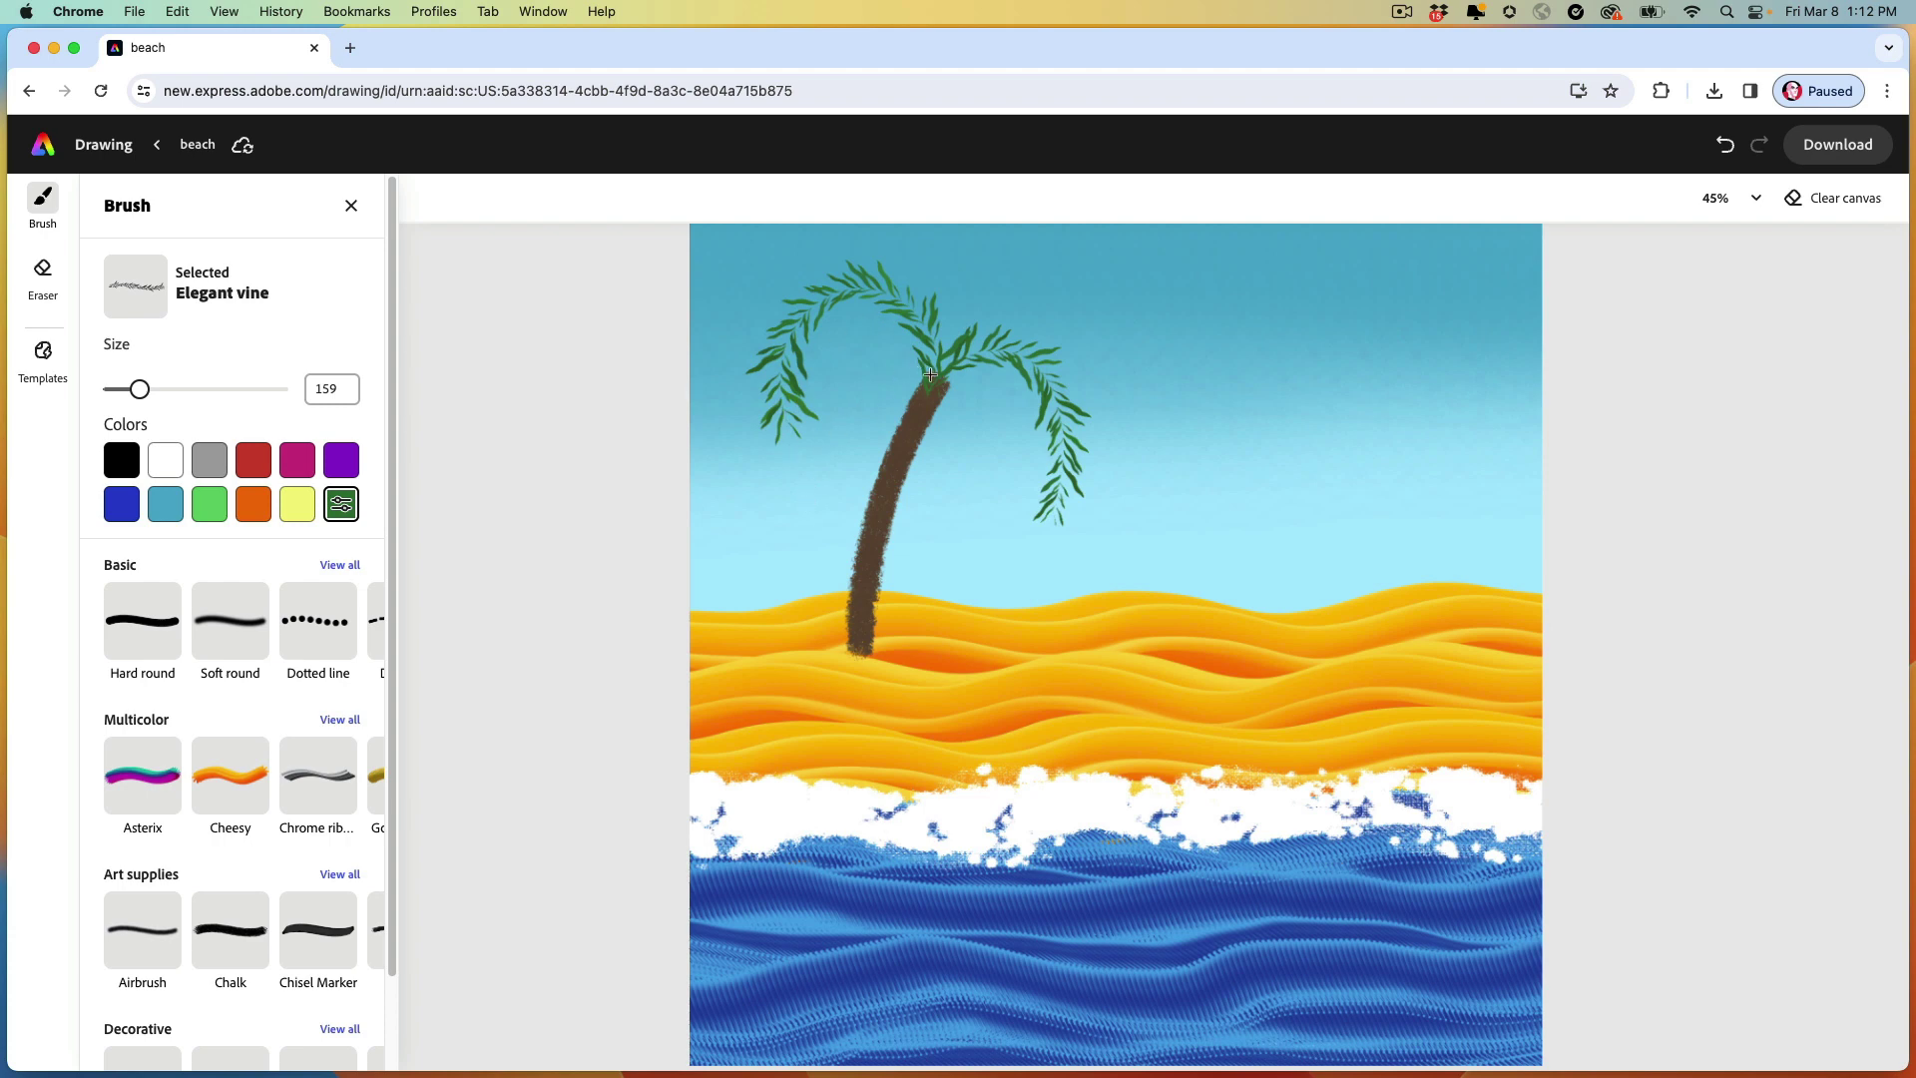
mouse_move(933, 373)
mouse_down()
mouse_move(889, 355)
mouse_move(823, 419)
mouse_move(815, 488)
mouse_up()
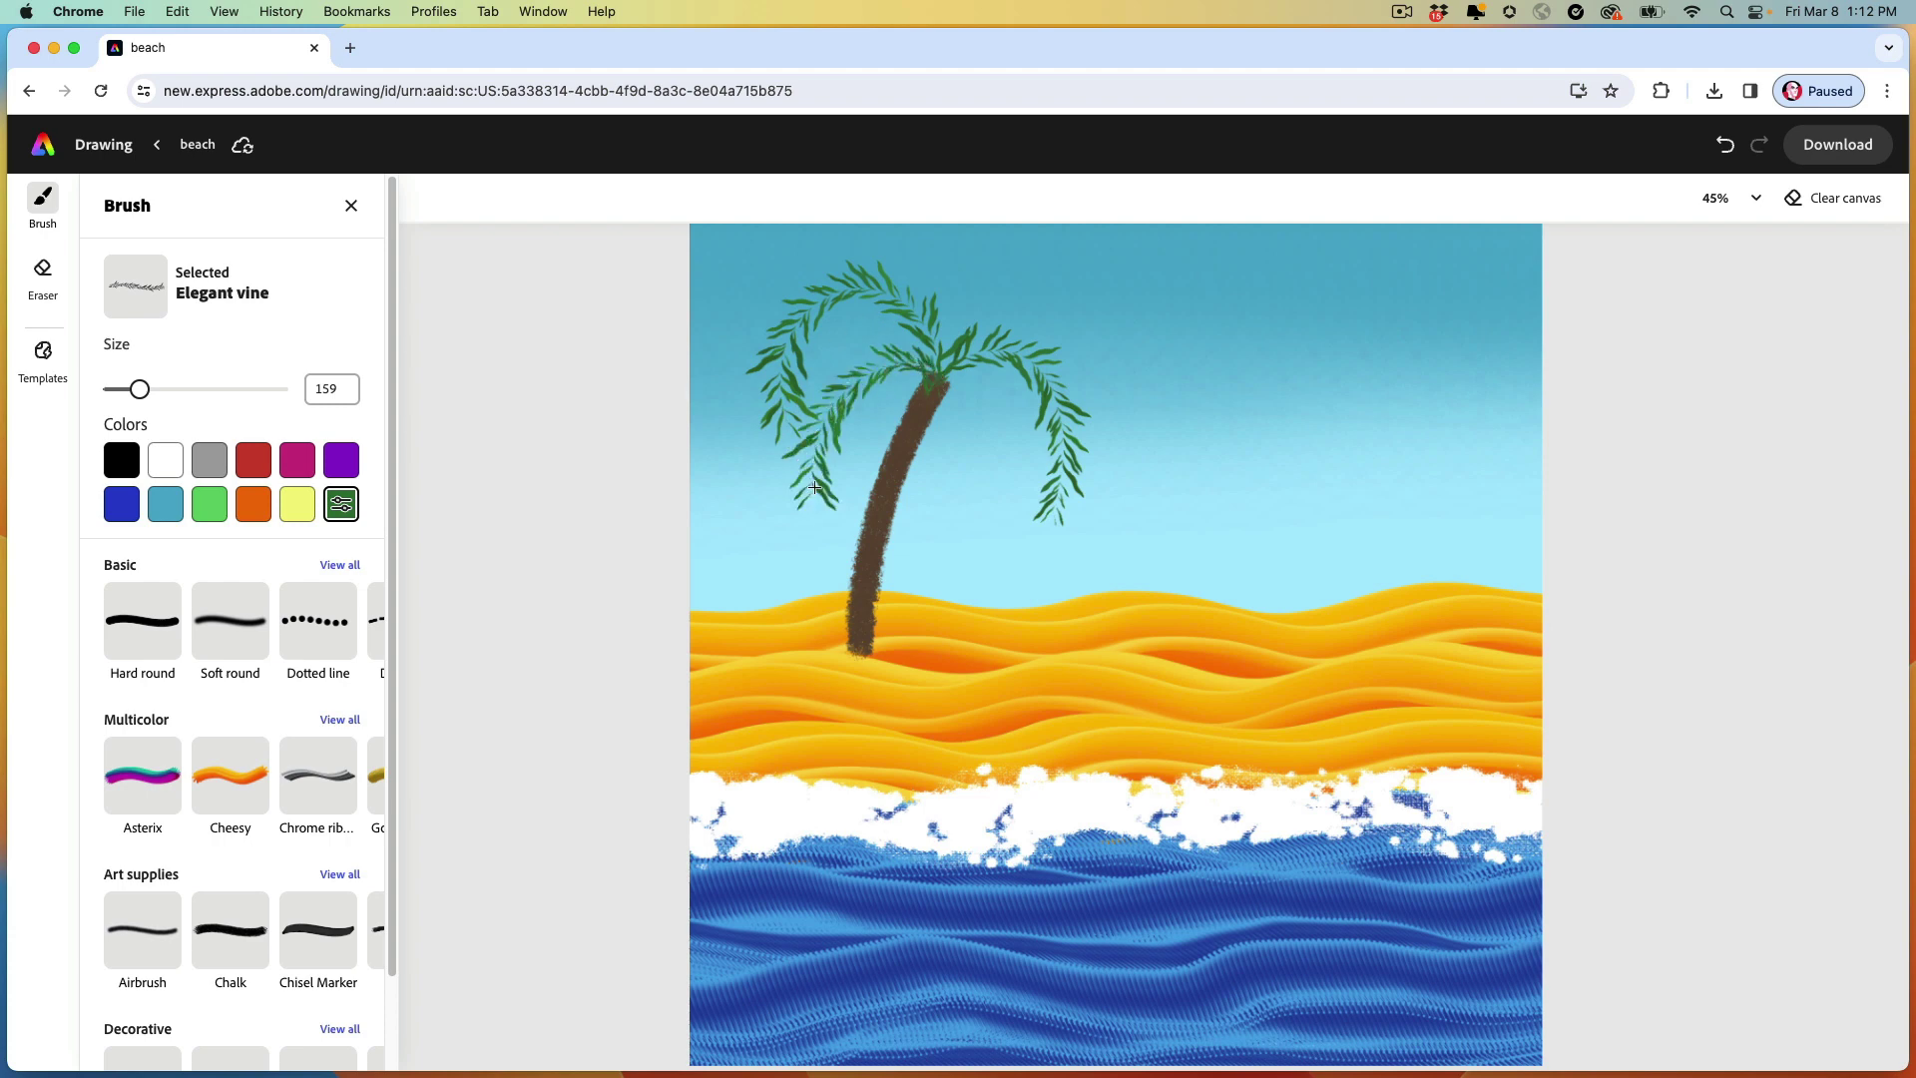
mouse_move(937, 368)
mouse_down()
mouse_move(977, 316)
mouse_move(1063, 301)
mouse_move(1119, 339)
mouse_up()
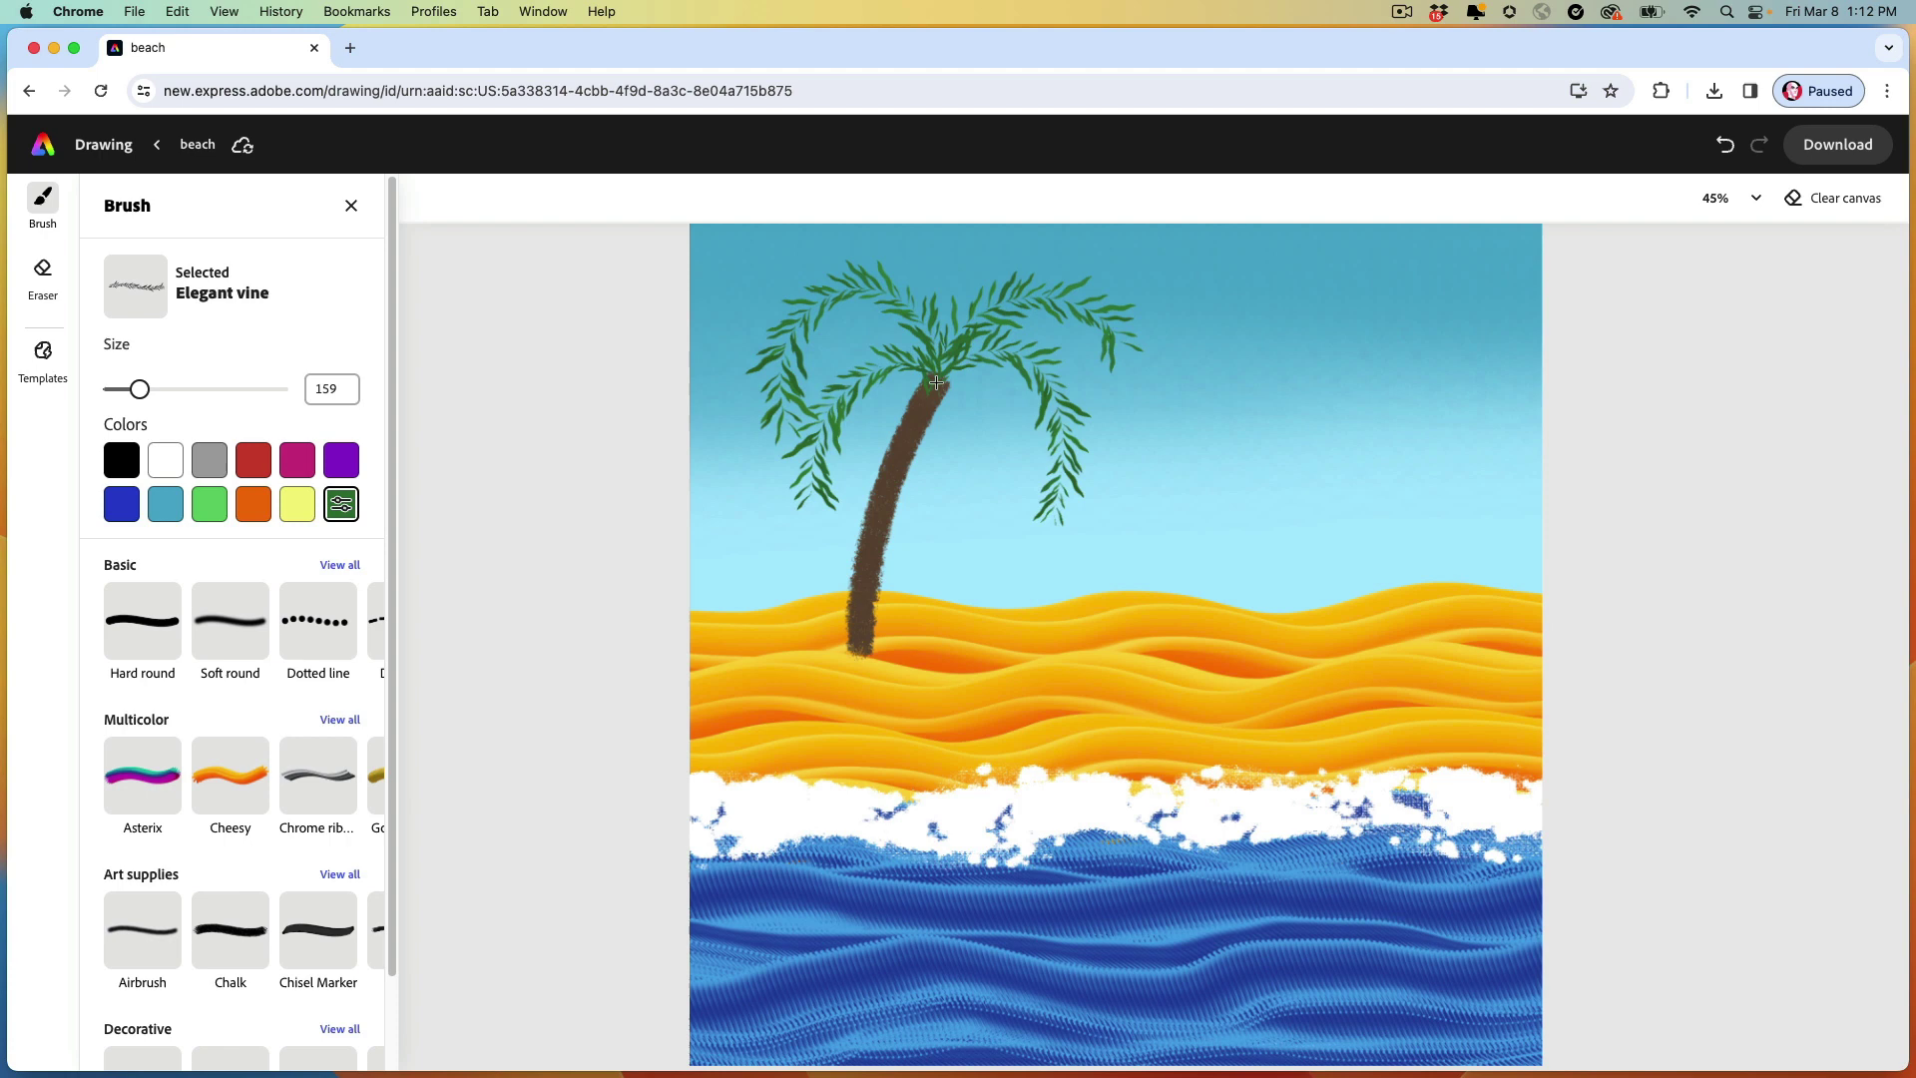
mouse_move(935, 377)
mouse_down()
mouse_move(1010, 444)
mouse_move(983, 559)
mouse_up()
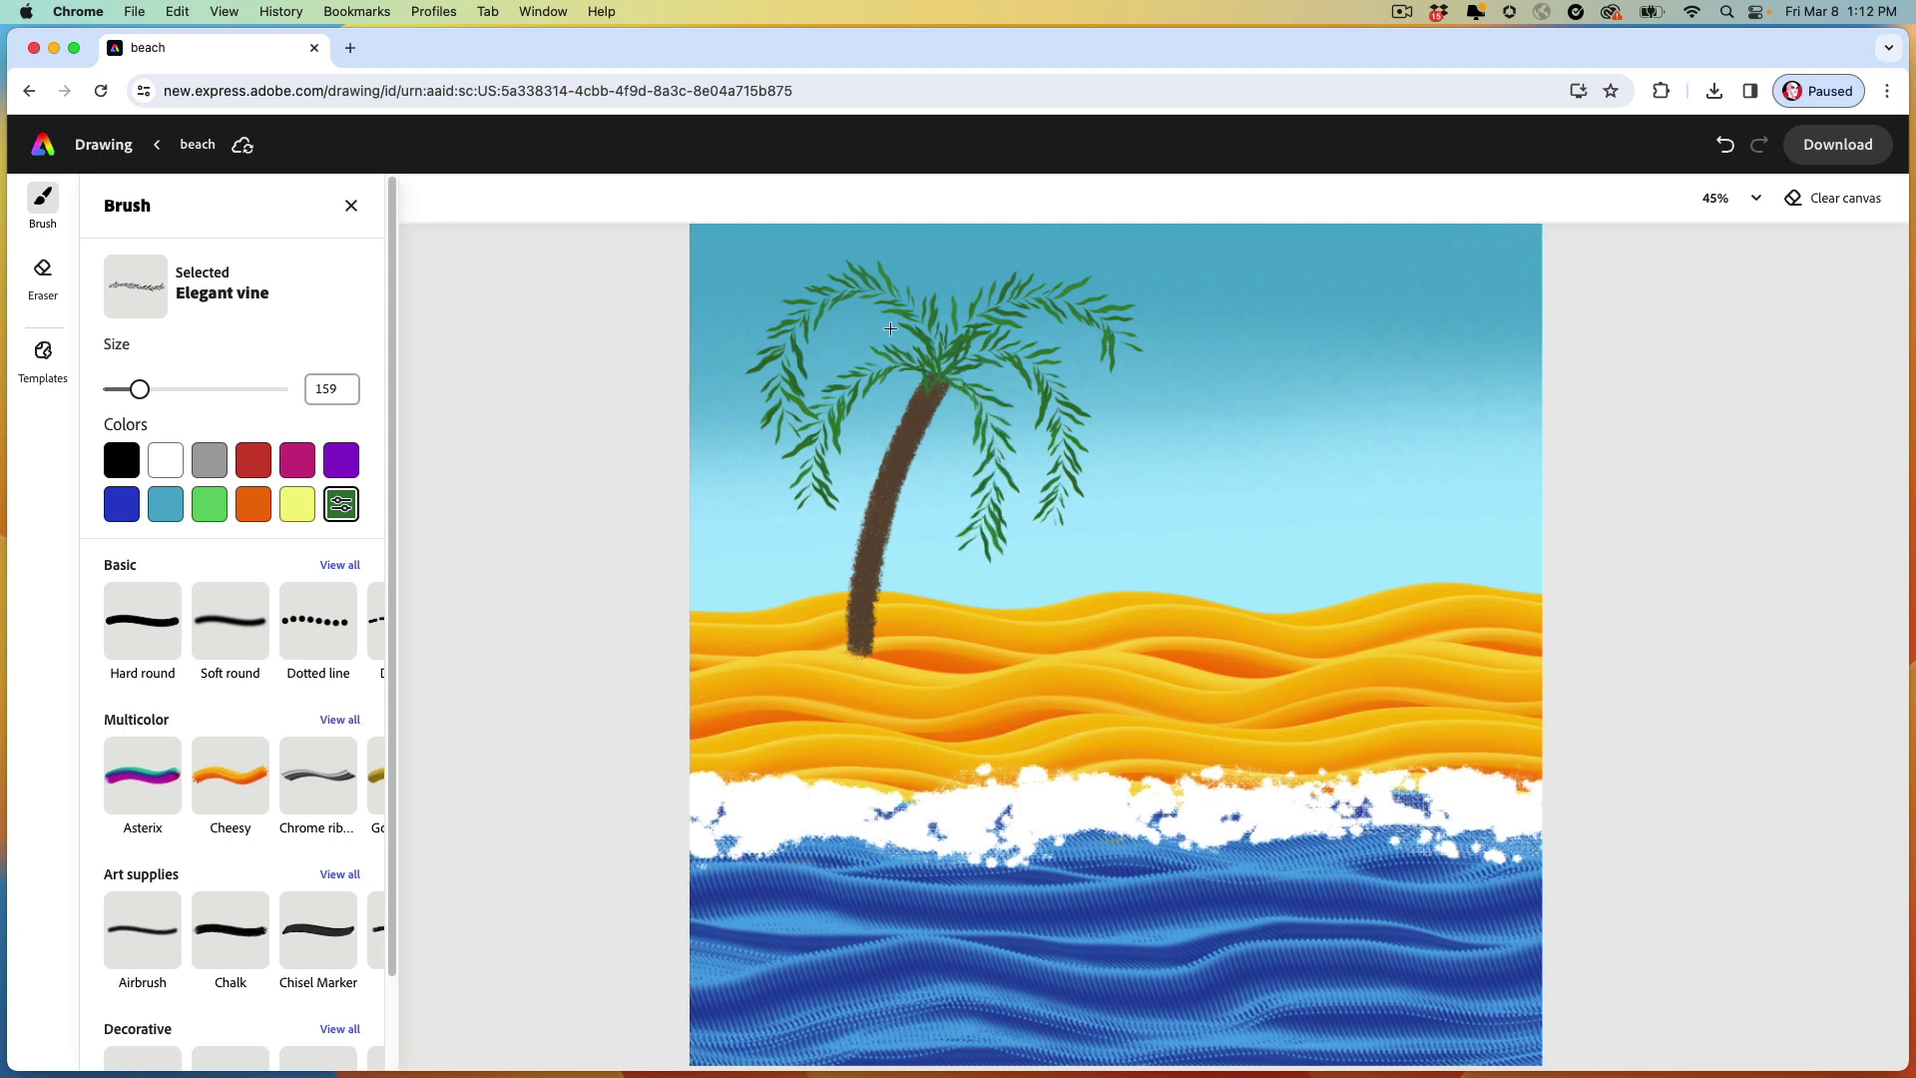
Add more fronds and leaves to fill out the crown, especially on the right.
mouse_move(937, 351)
mouse_down()
mouse_move(883, 299)
mouse_move(805, 316)
mouse_move(789, 404)
mouse_move(794, 375)
mouse_move(934, 369)
mouse_move(900, 354)
mouse_move(856, 369)
mouse_move(813, 489)
mouse_up()
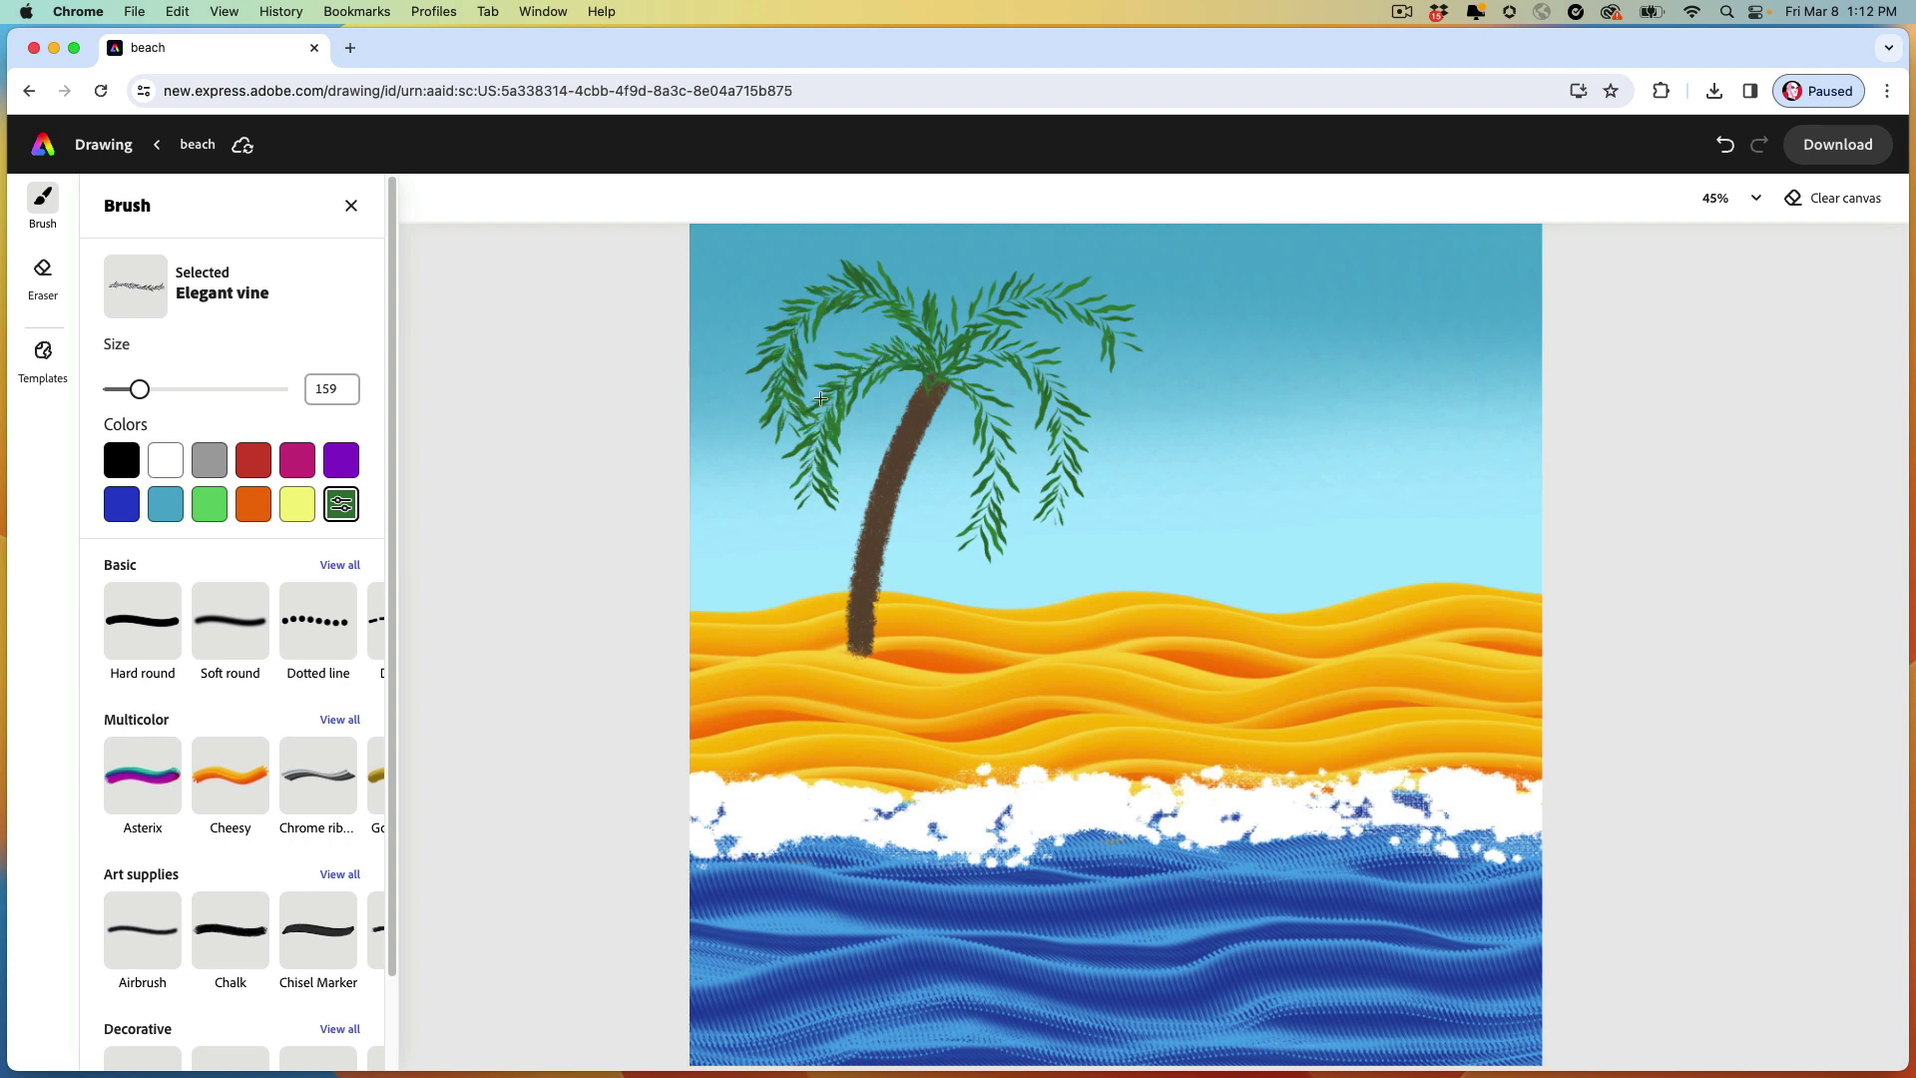
mouse_move(931, 360)
mouse_down()
mouse_move(915, 313)
mouse_move(844, 288)
mouse_move(800, 323)
mouse_move(784, 397)
mouse_up()
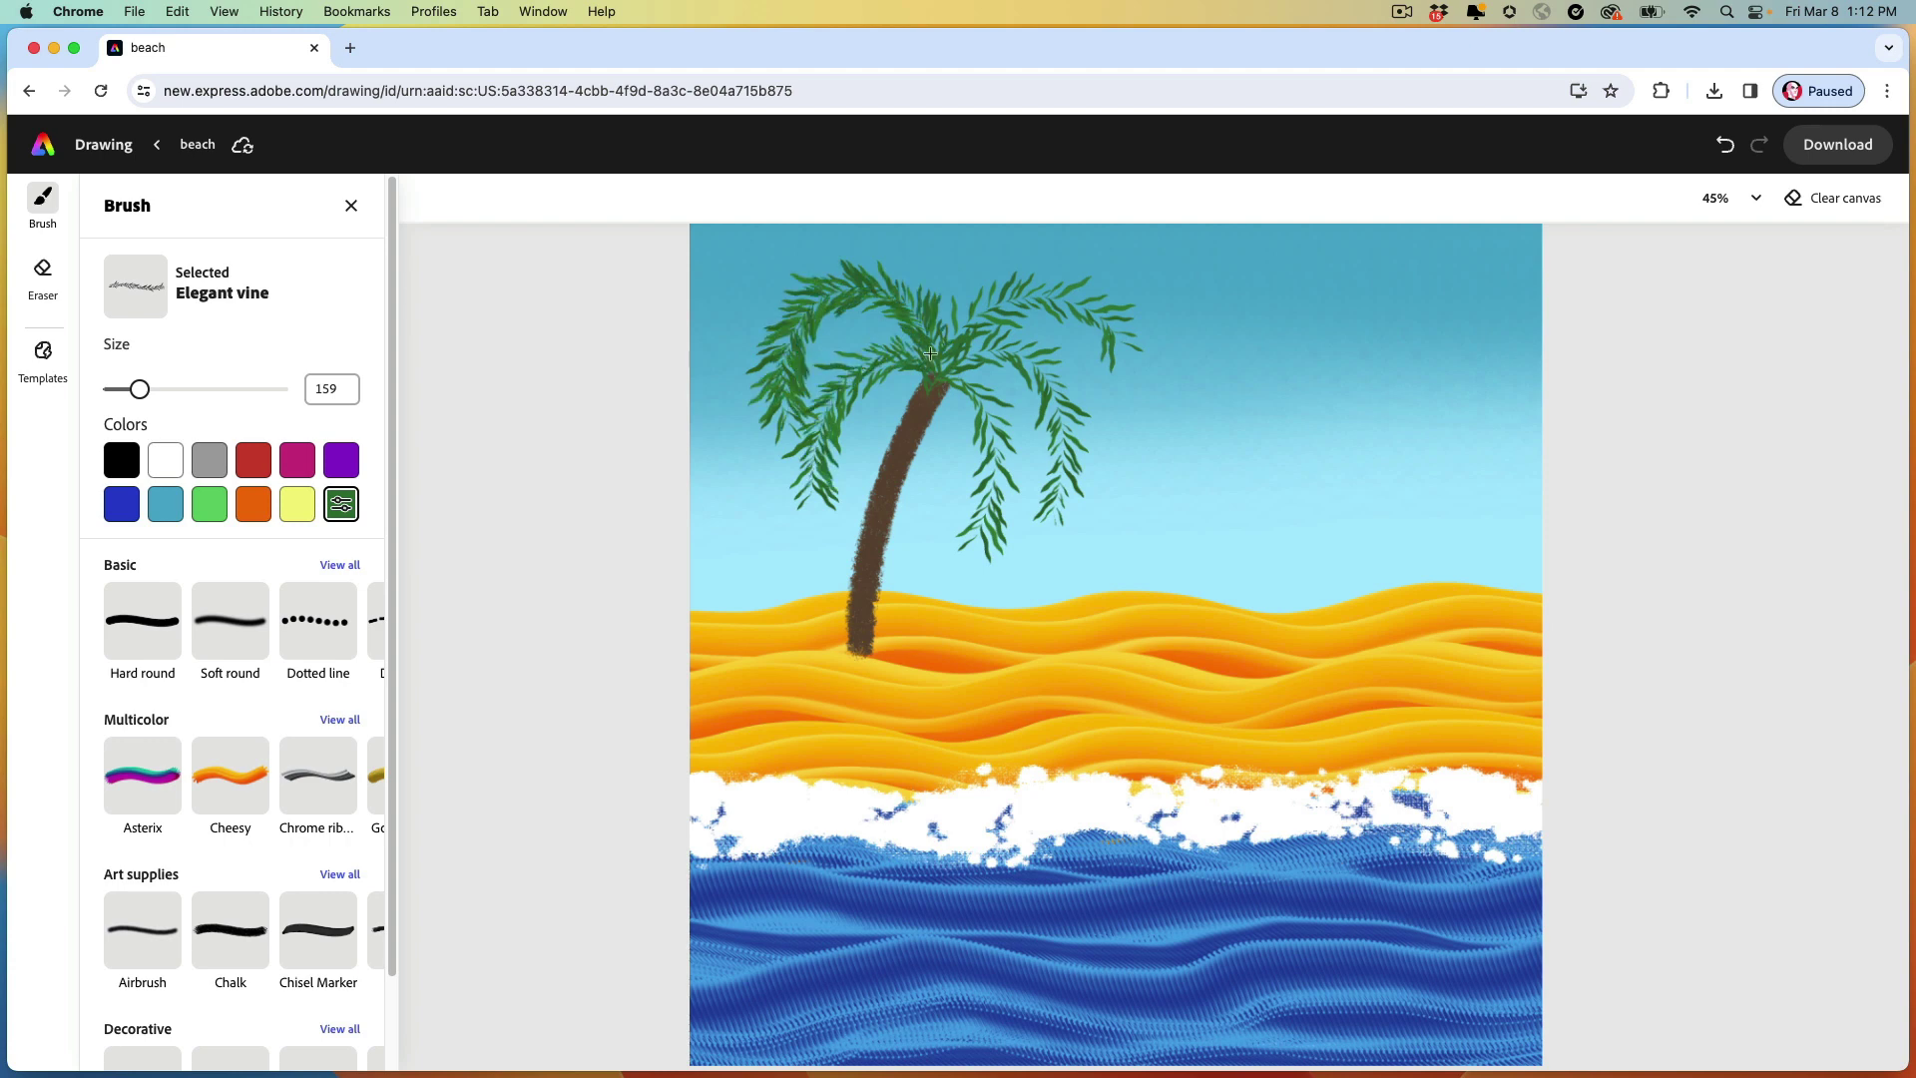
mouse_move(930, 353)
mouse_down()
mouse_move(963, 312)
mouse_move(1017, 289)
mouse_move(1102, 330)
mouse_up()
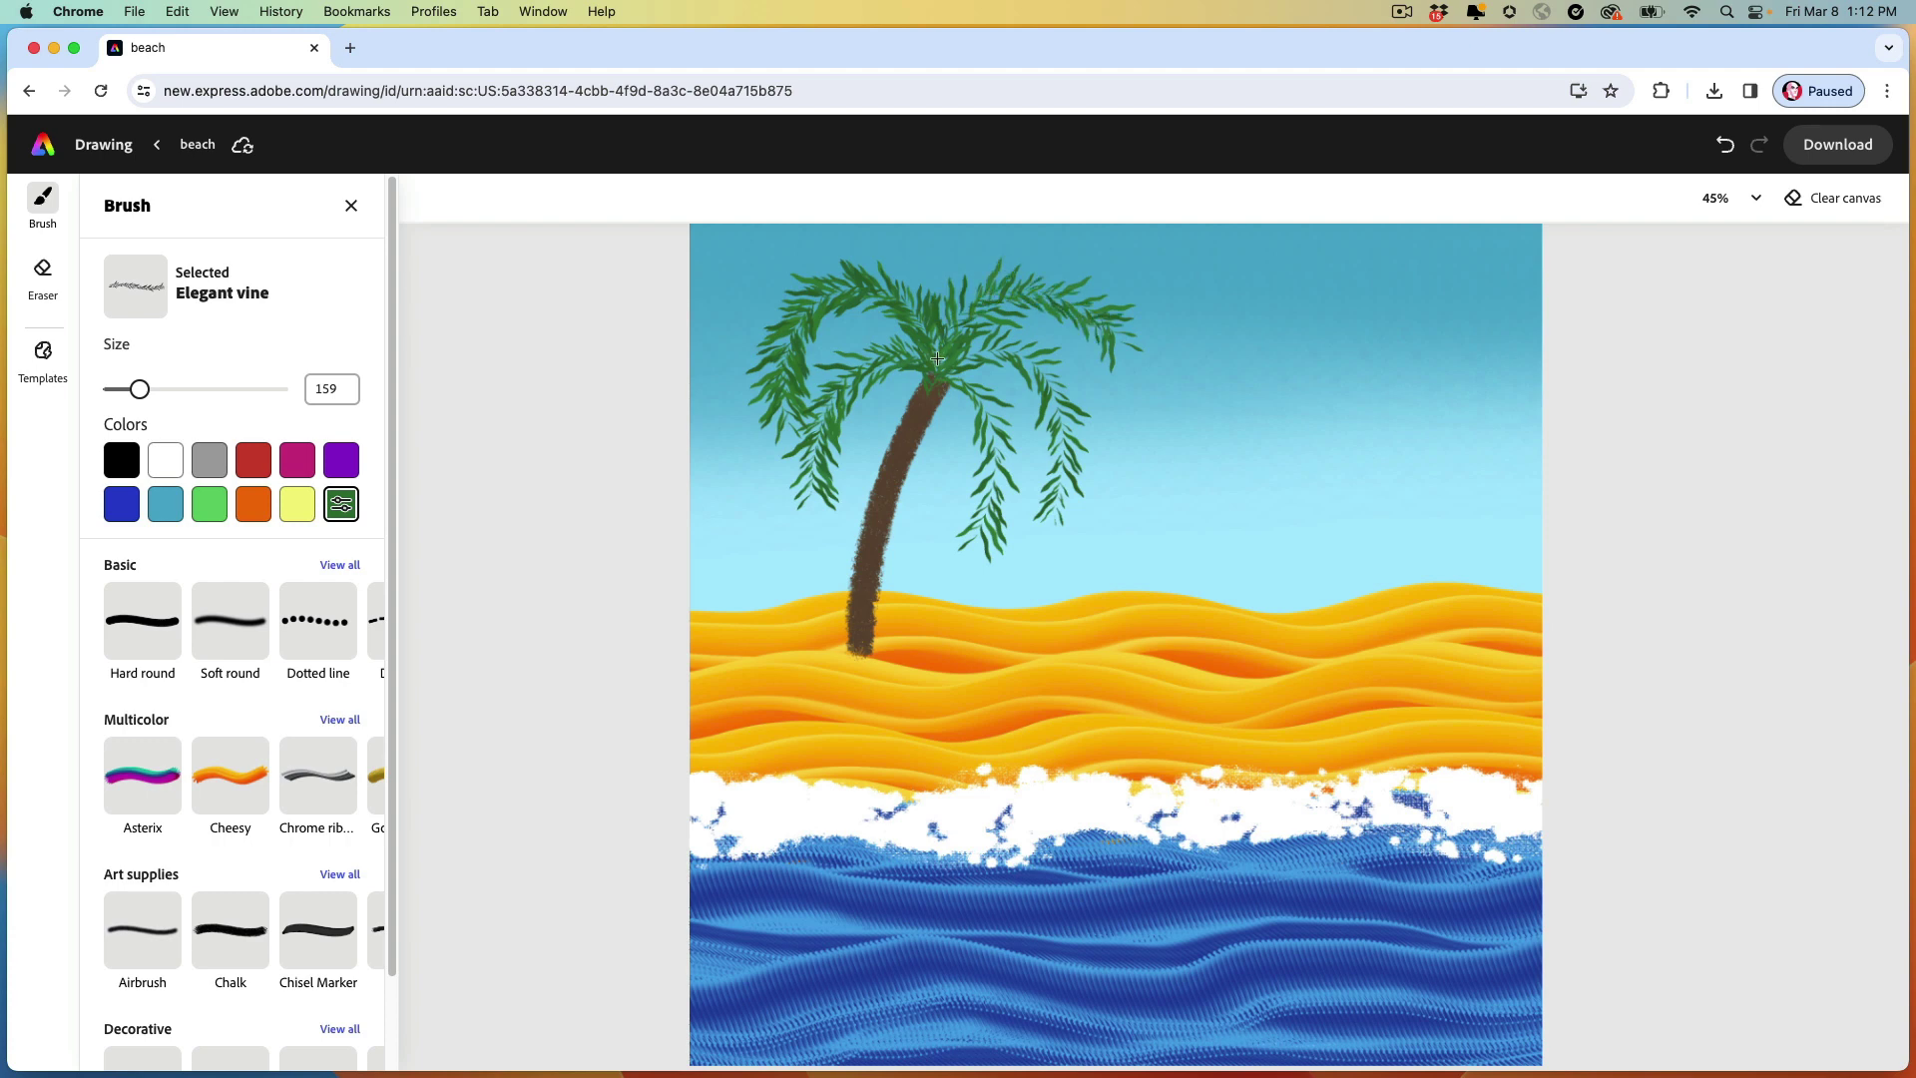
mouse_move(938, 357)
mouse_down()
mouse_move(999, 305)
mouse_move(1118, 349)
mouse_up()
mouse_move(940, 379)
mouse_down()
mouse_move(987, 351)
mouse_move(1060, 409)
mouse_move(1066, 514)
mouse_up()
mouse_move(988, 354)
mouse_down()
mouse_move(1098, 519)
mouse_move(966, 393)
mouse_move(998, 529)
mouse_up()
drag(953, 389, 960, 449)
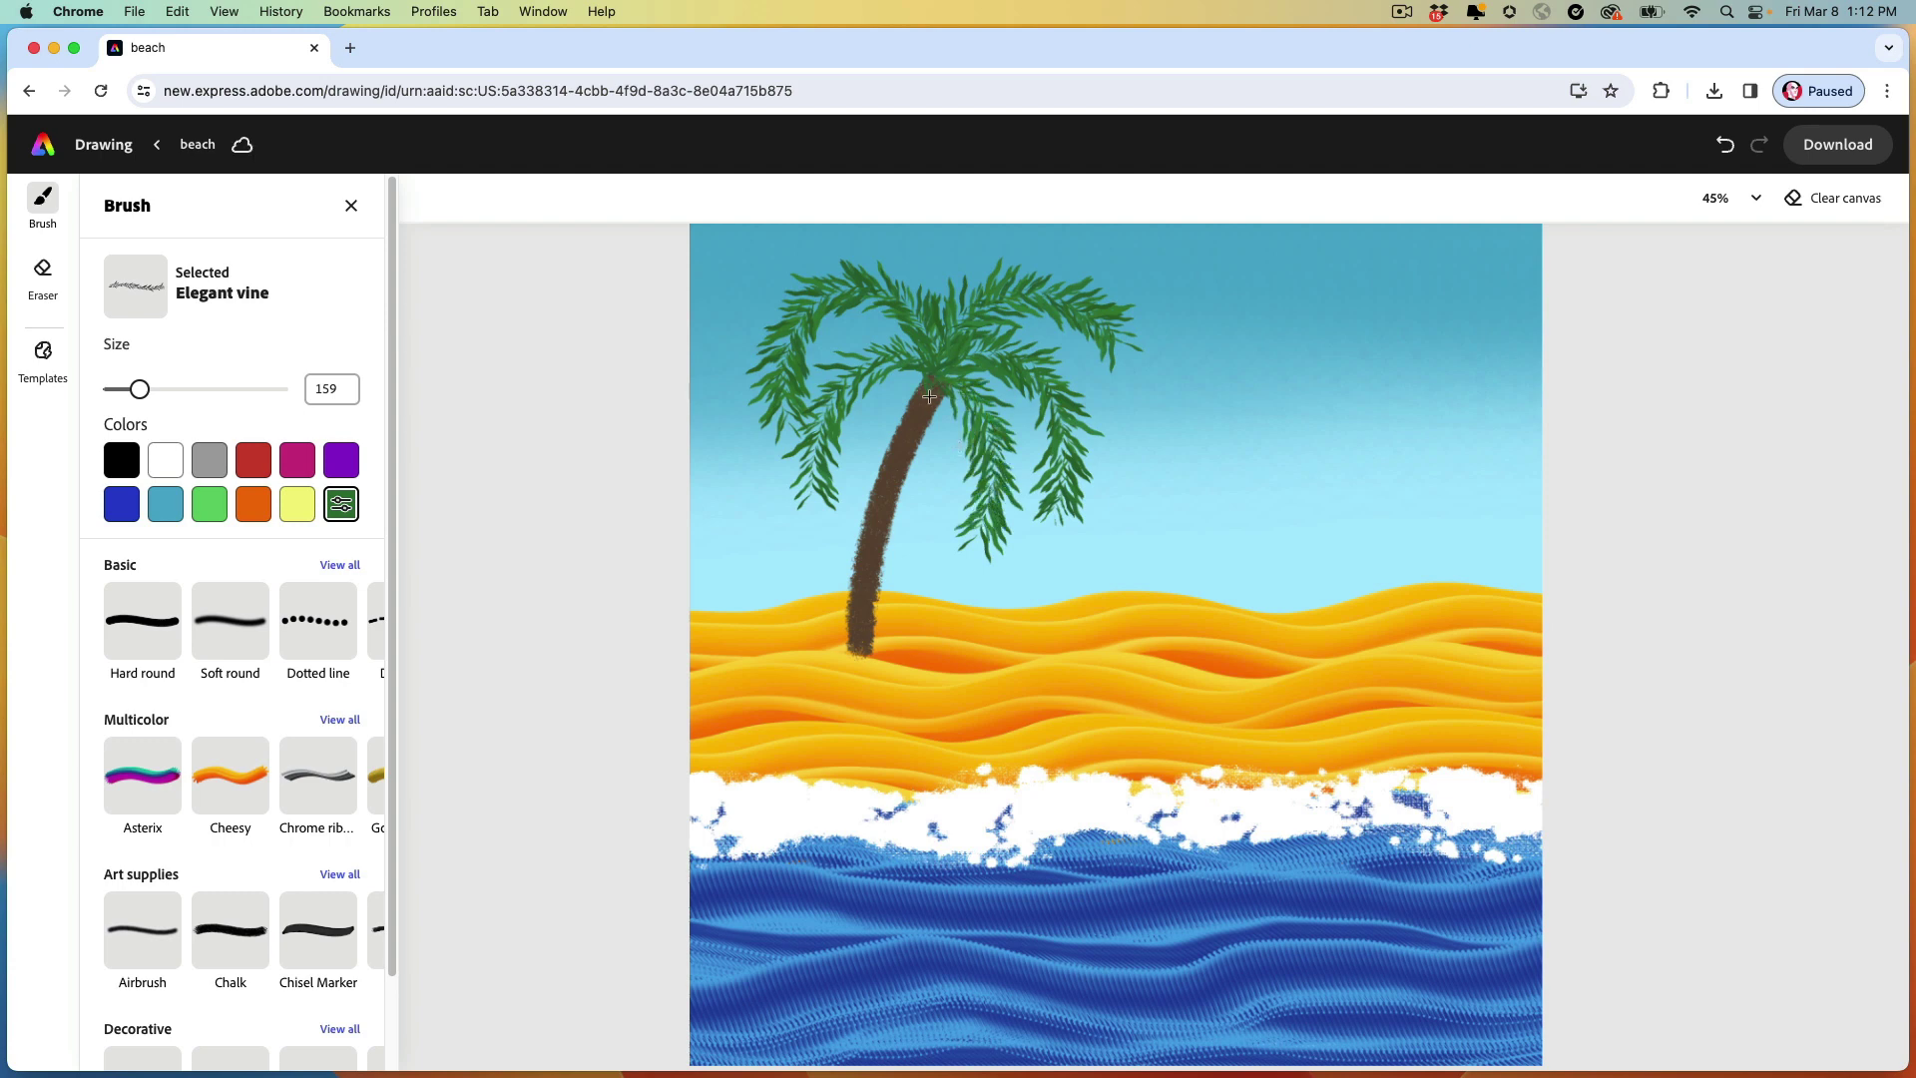
Dab three orange coconuts at the trunk top with a size-65 Hard round brush.
click(140, 625)
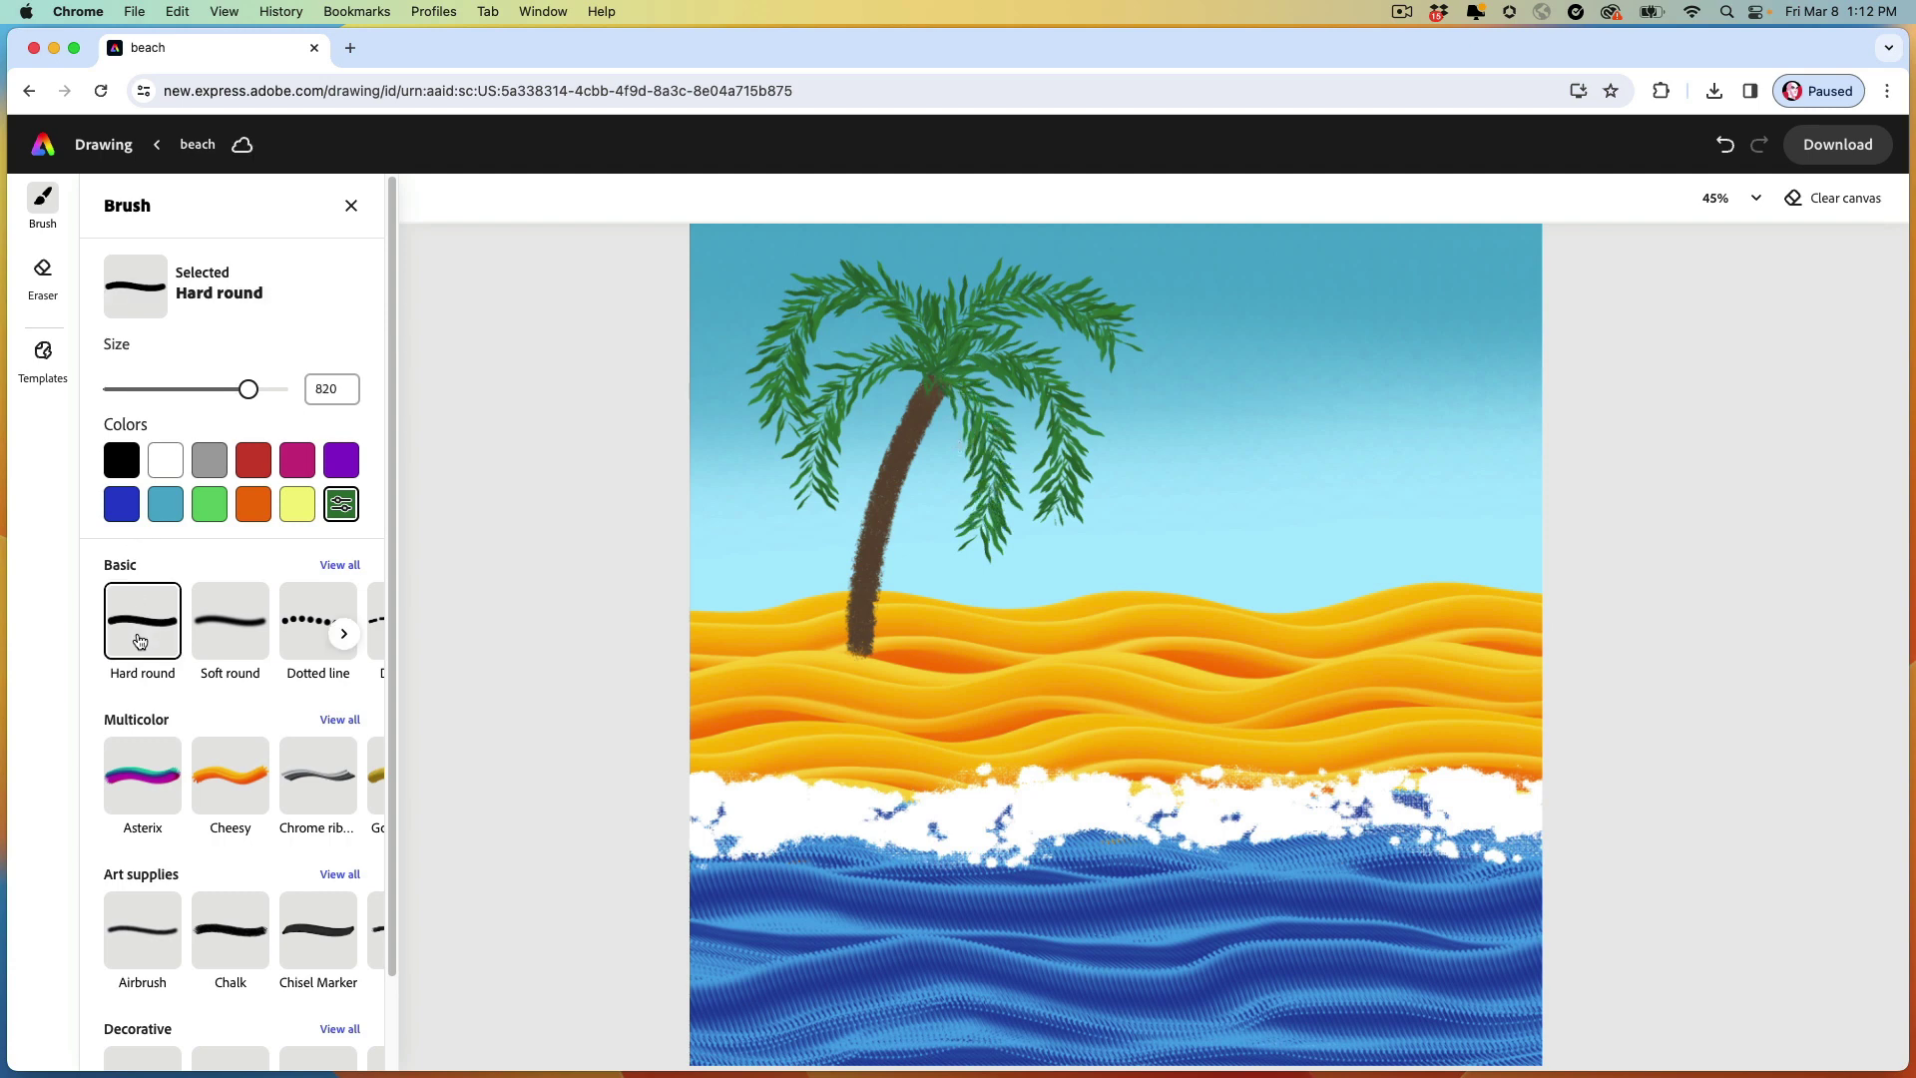
drag(243, 396, 129, 390)
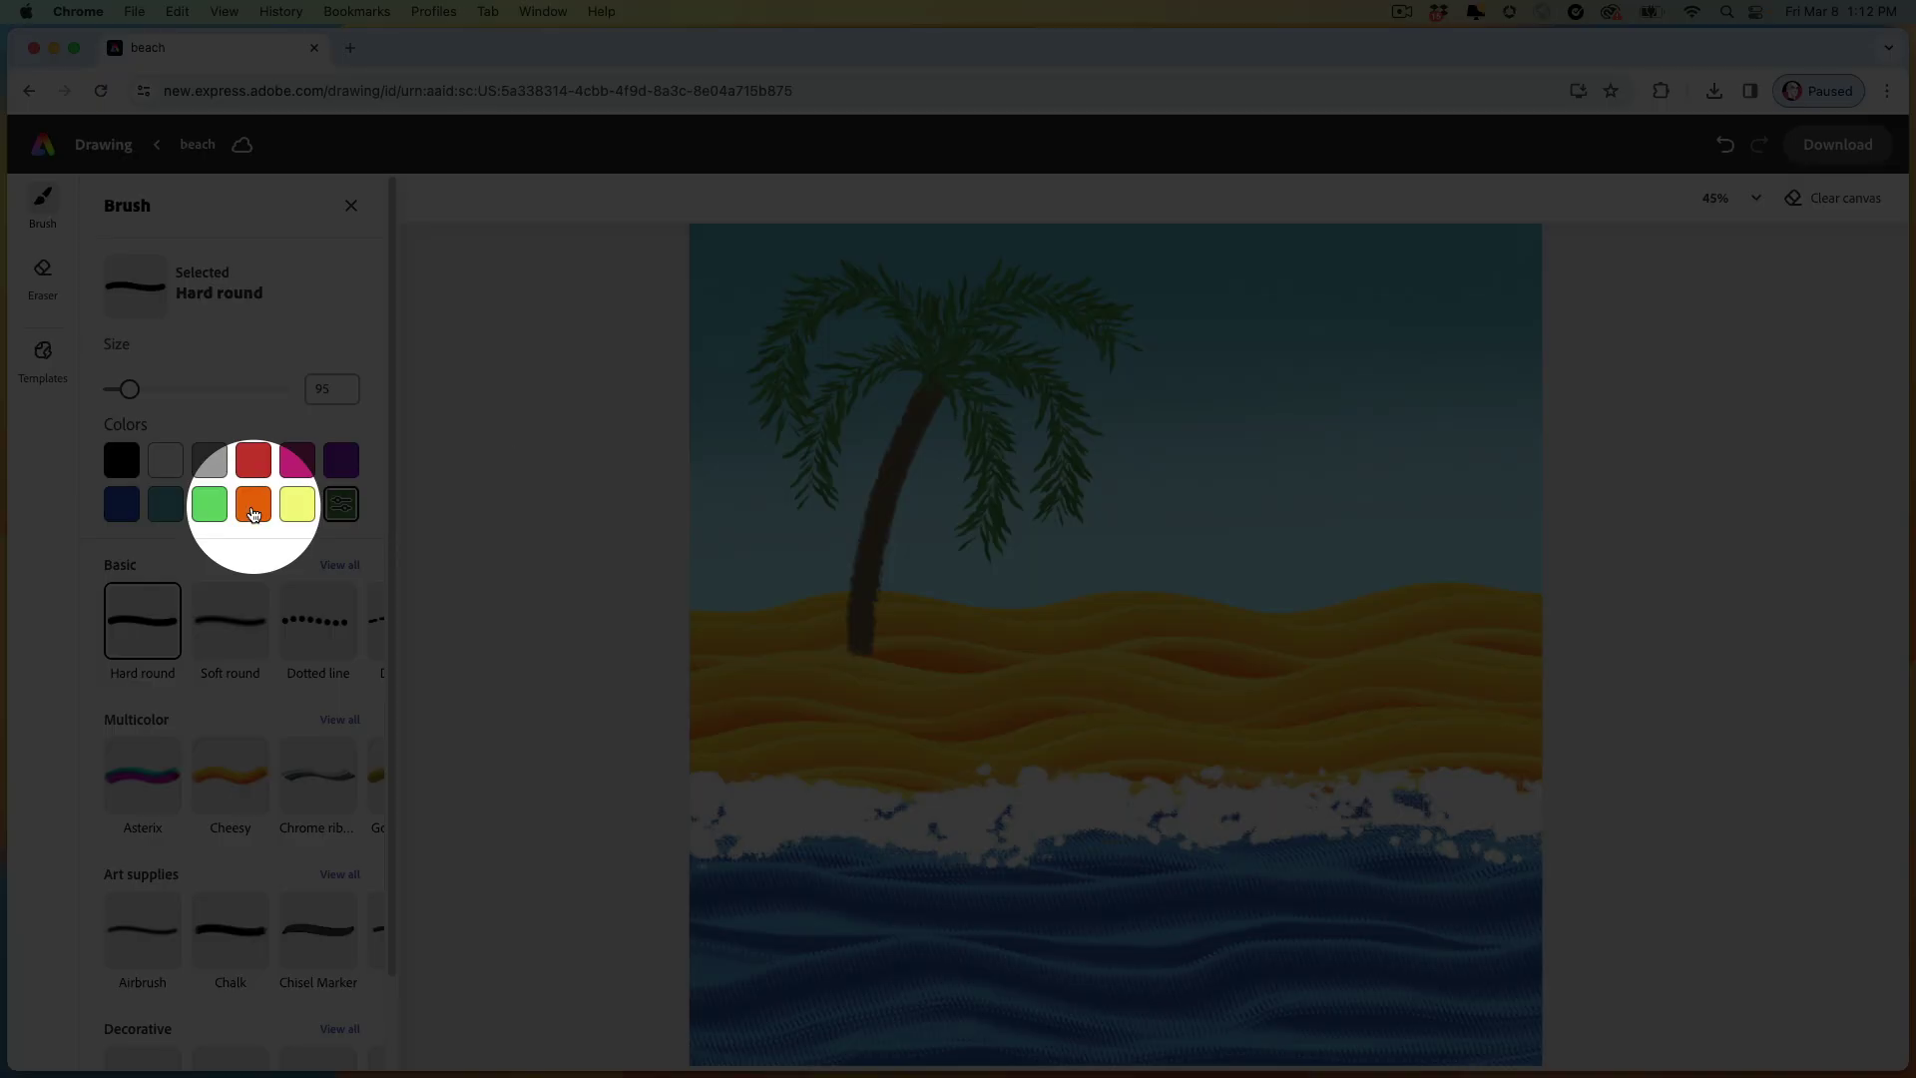
click(253, 512)
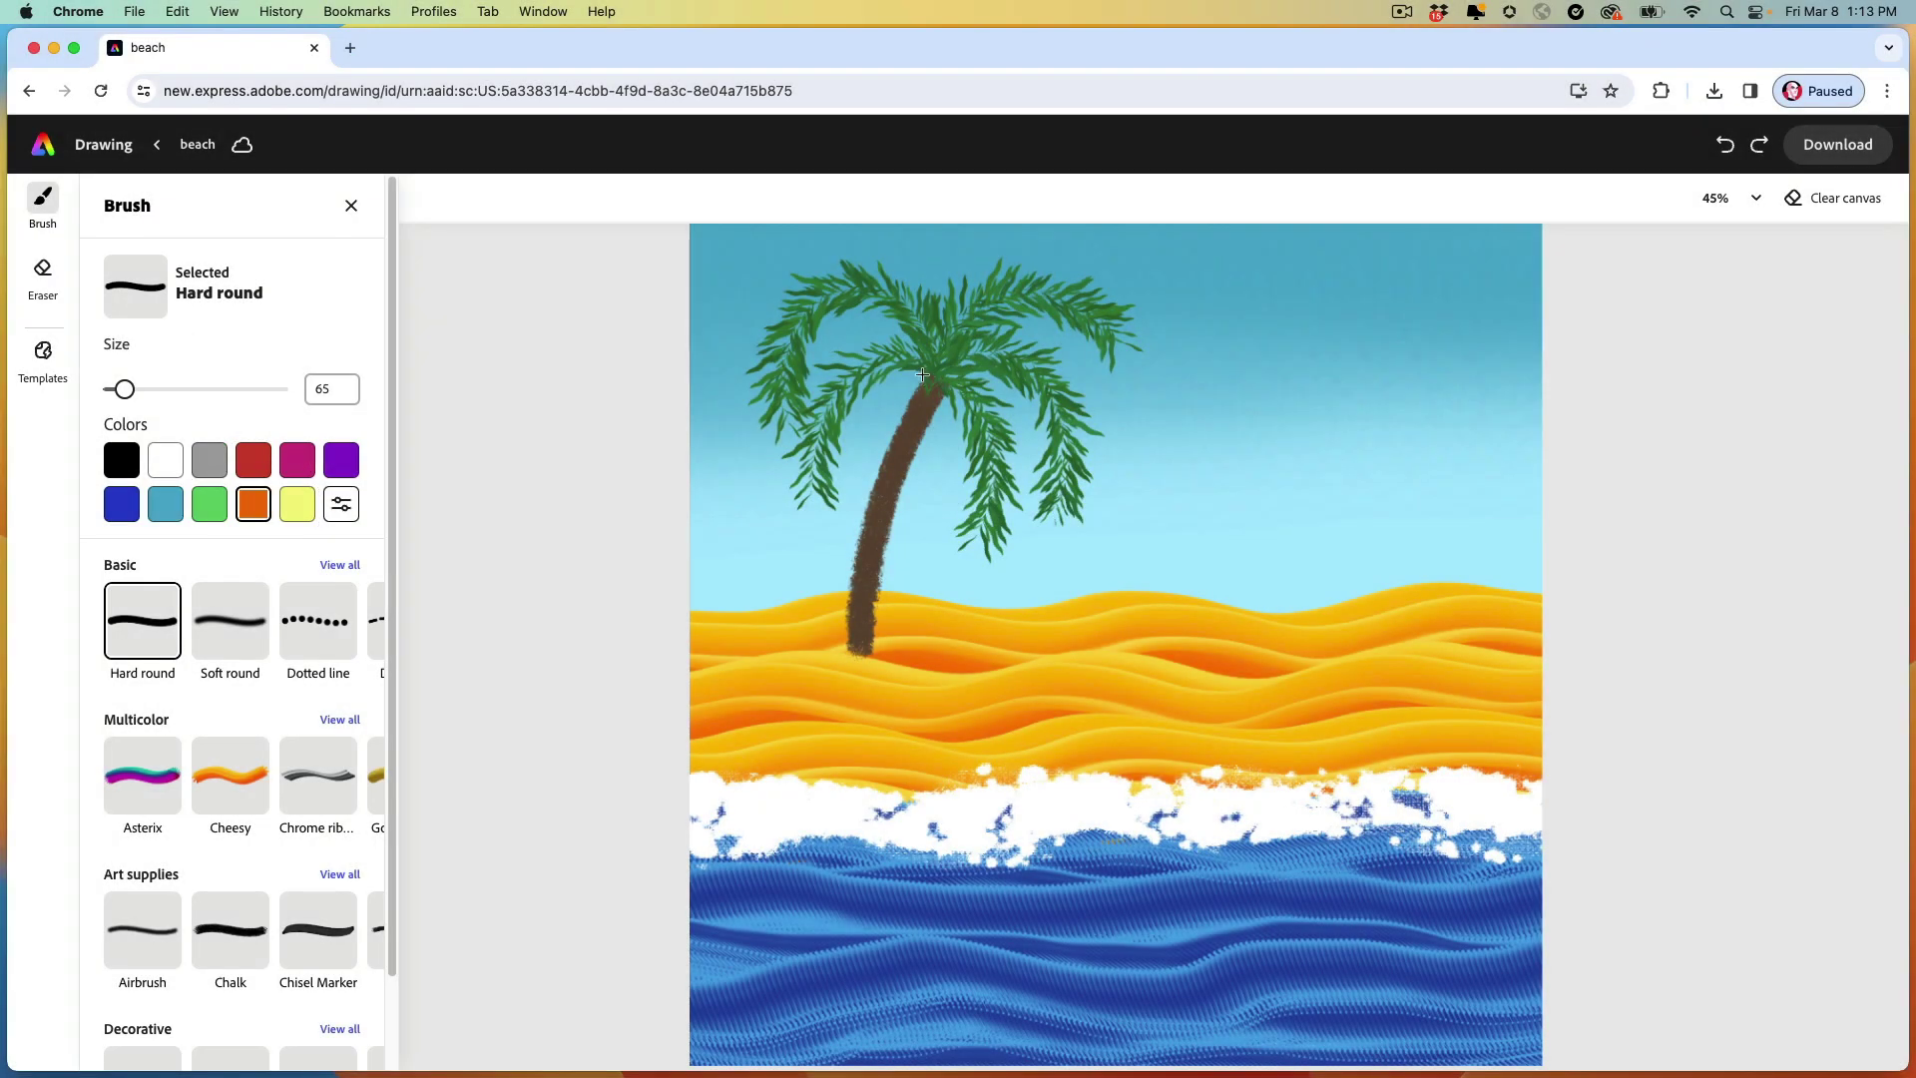
click(919, 377)
click(947, 395)
click(913, 404)
Paint a dense band of green foliage along the top of the sand with the size-250 Leafy brush, thickening it around the trunk base.
click(339, 720)
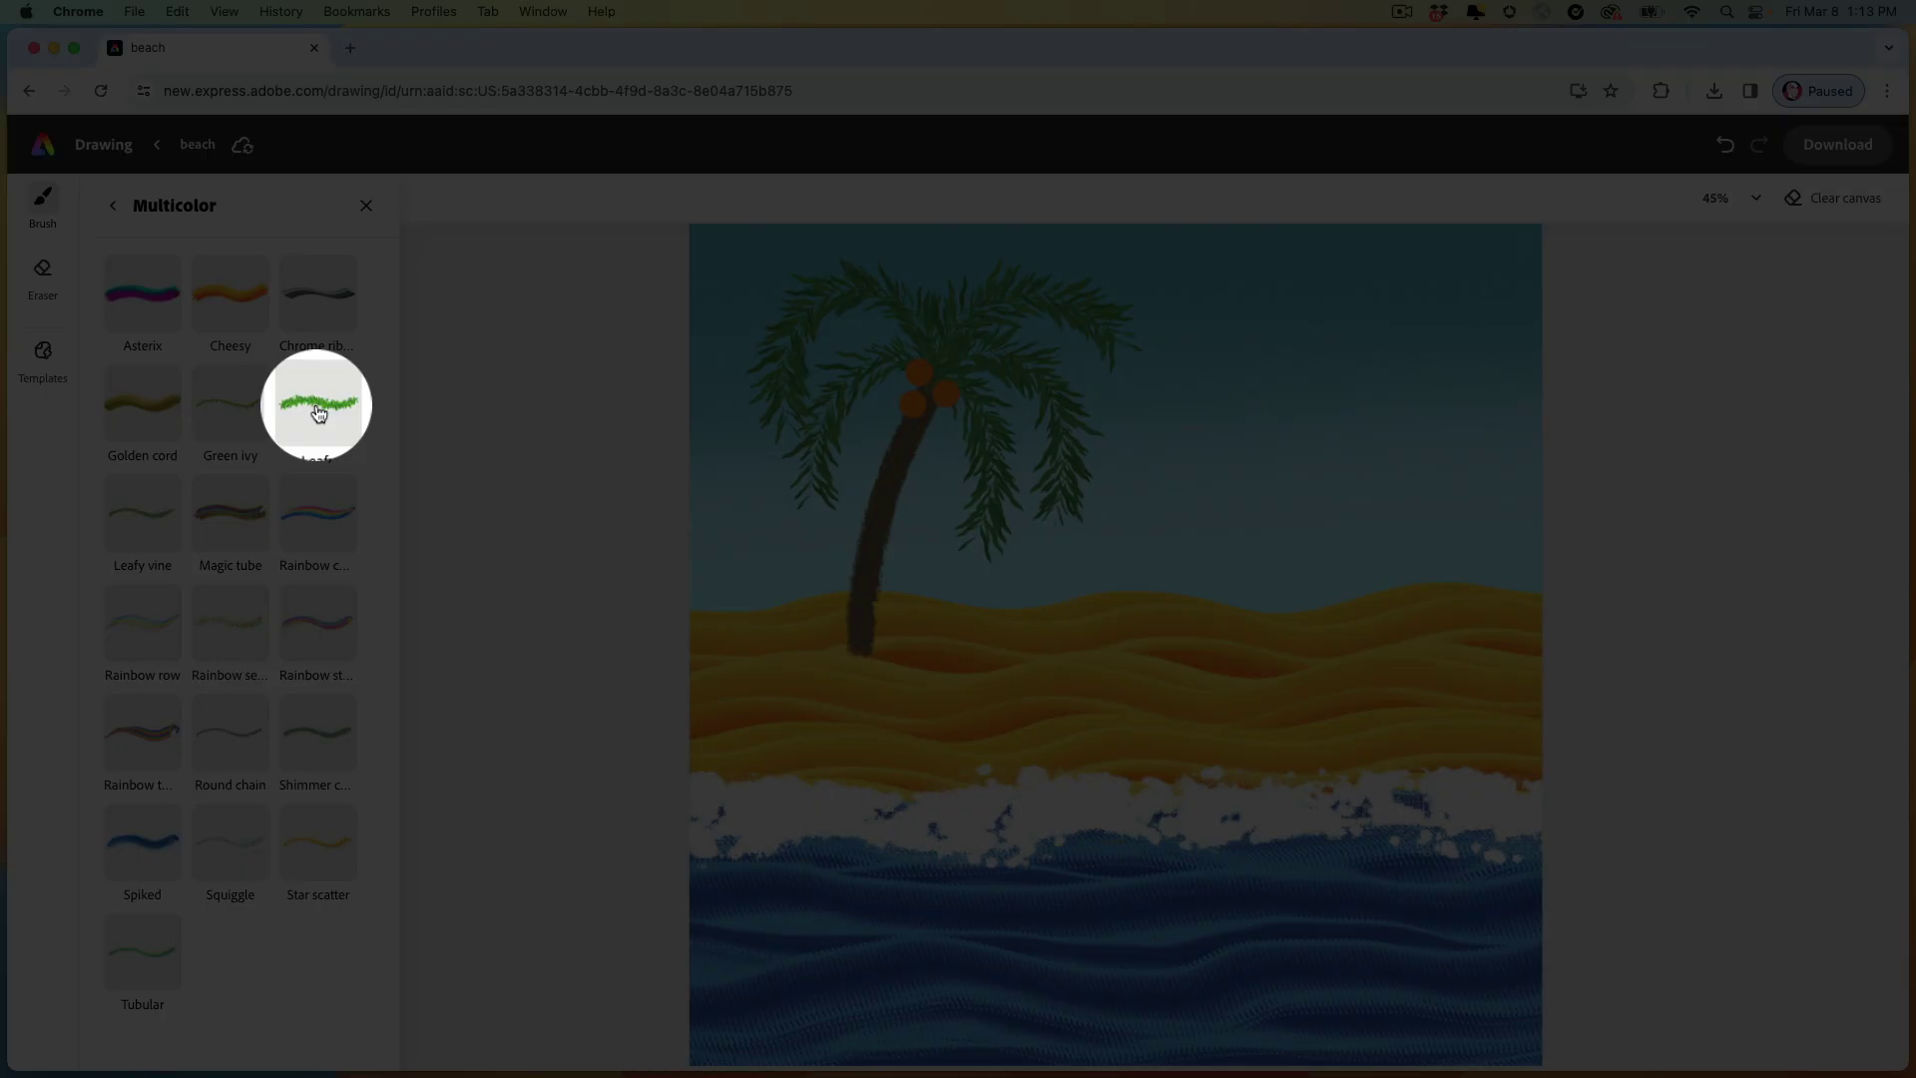
click(317, 409)
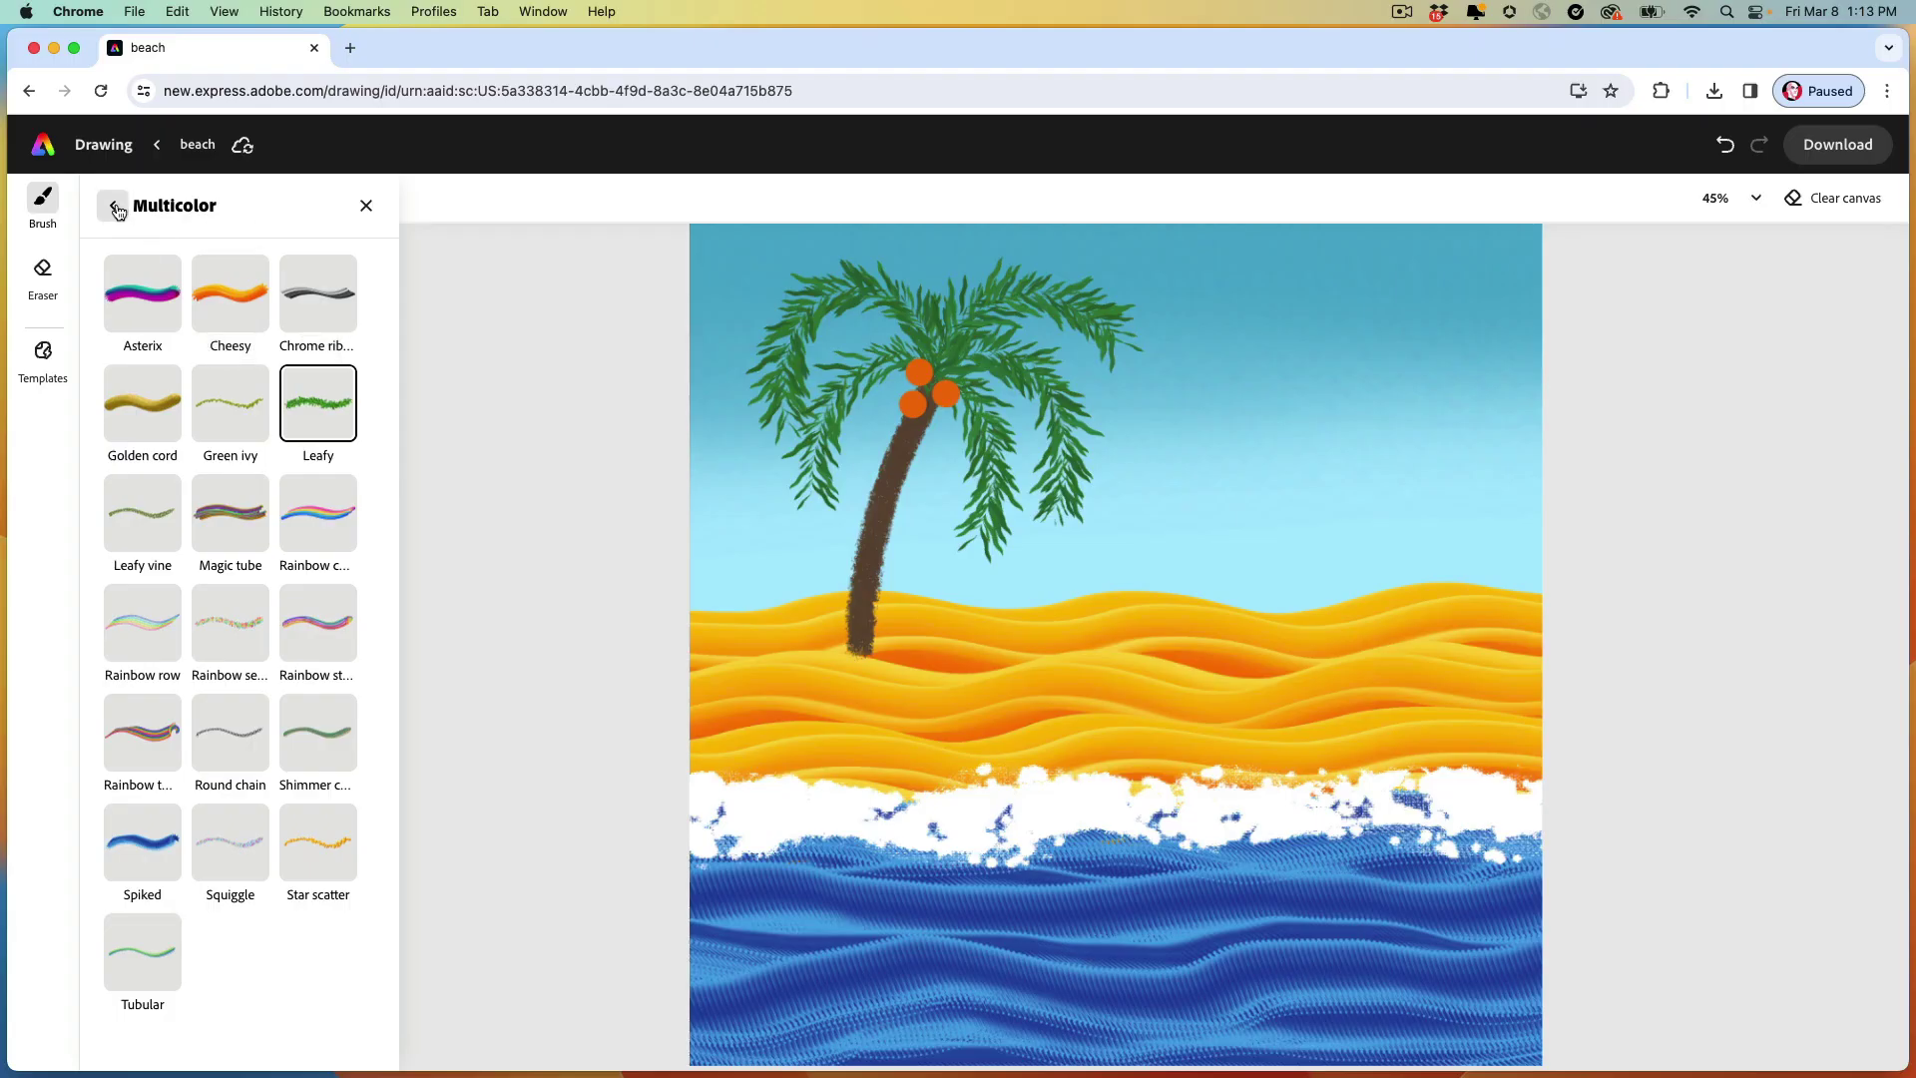
click(113, 208)
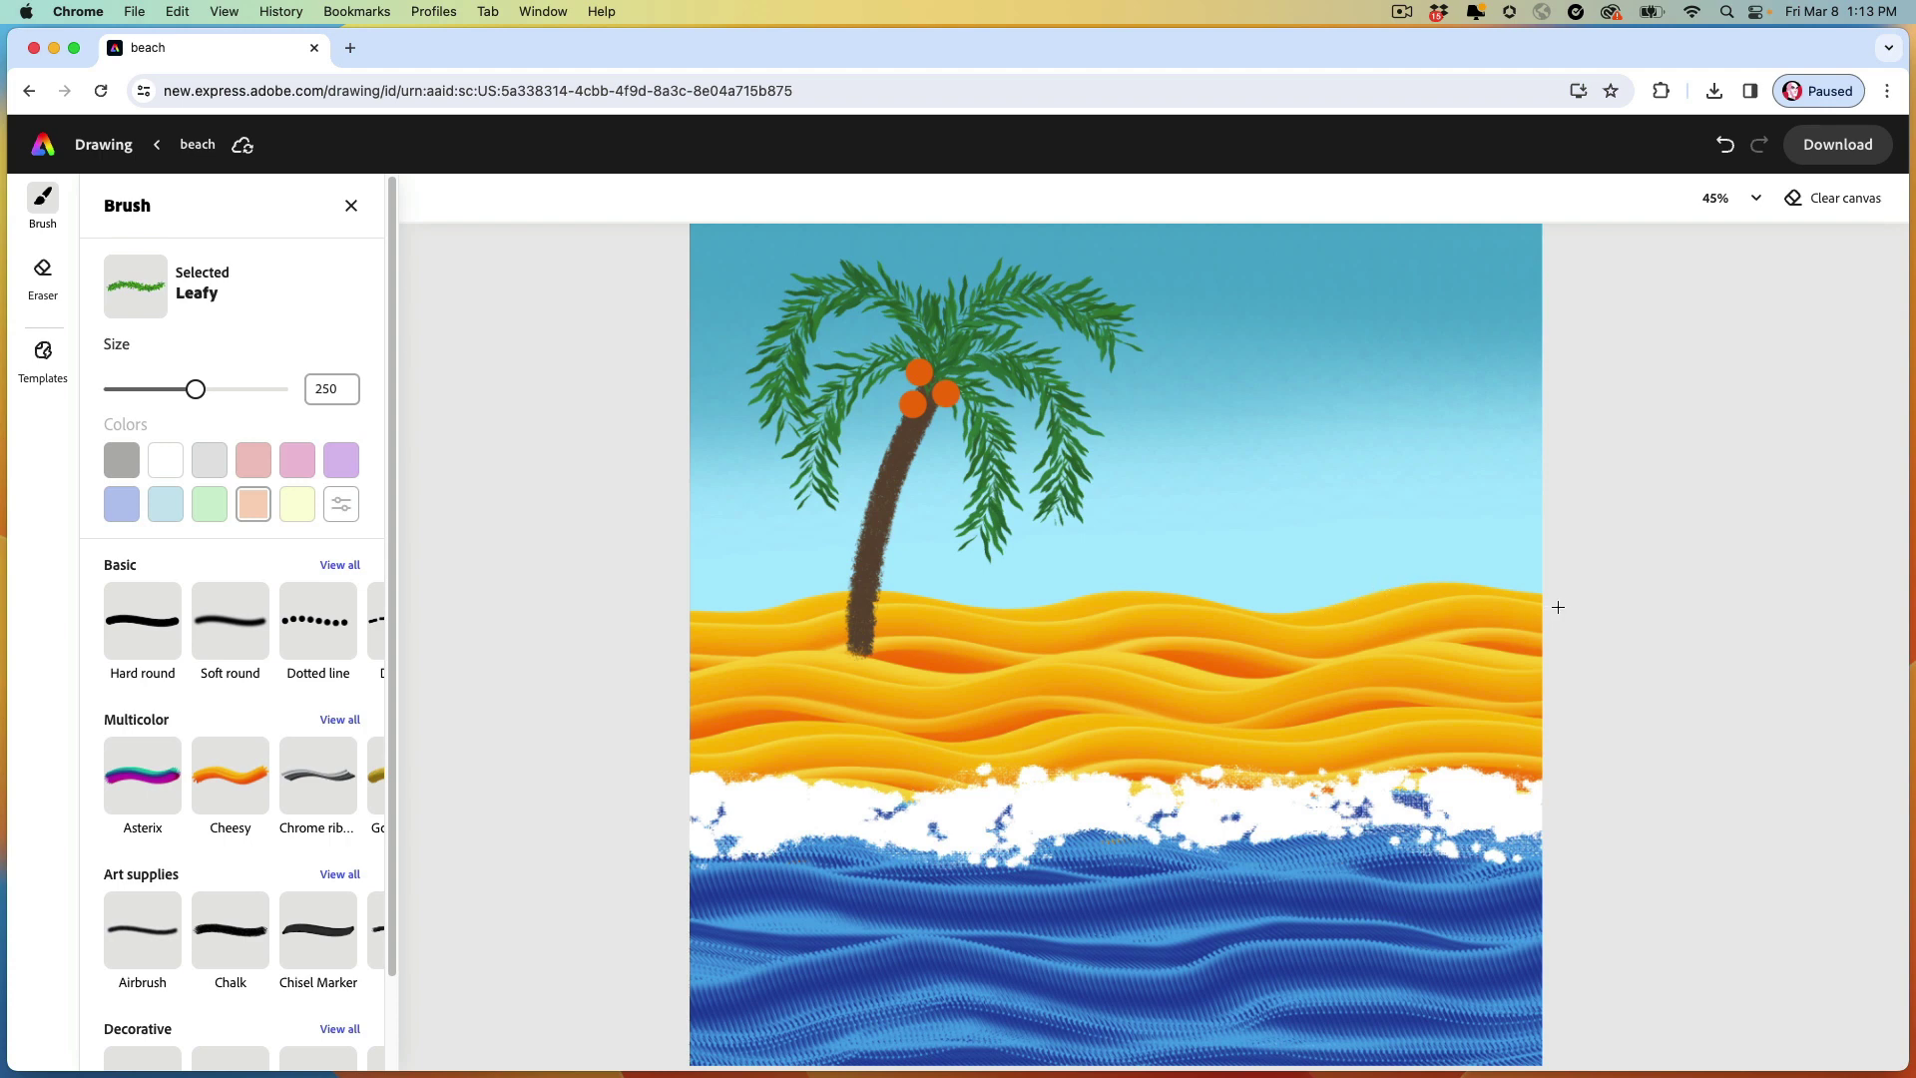
drag(1570, 599, 1007, 615)
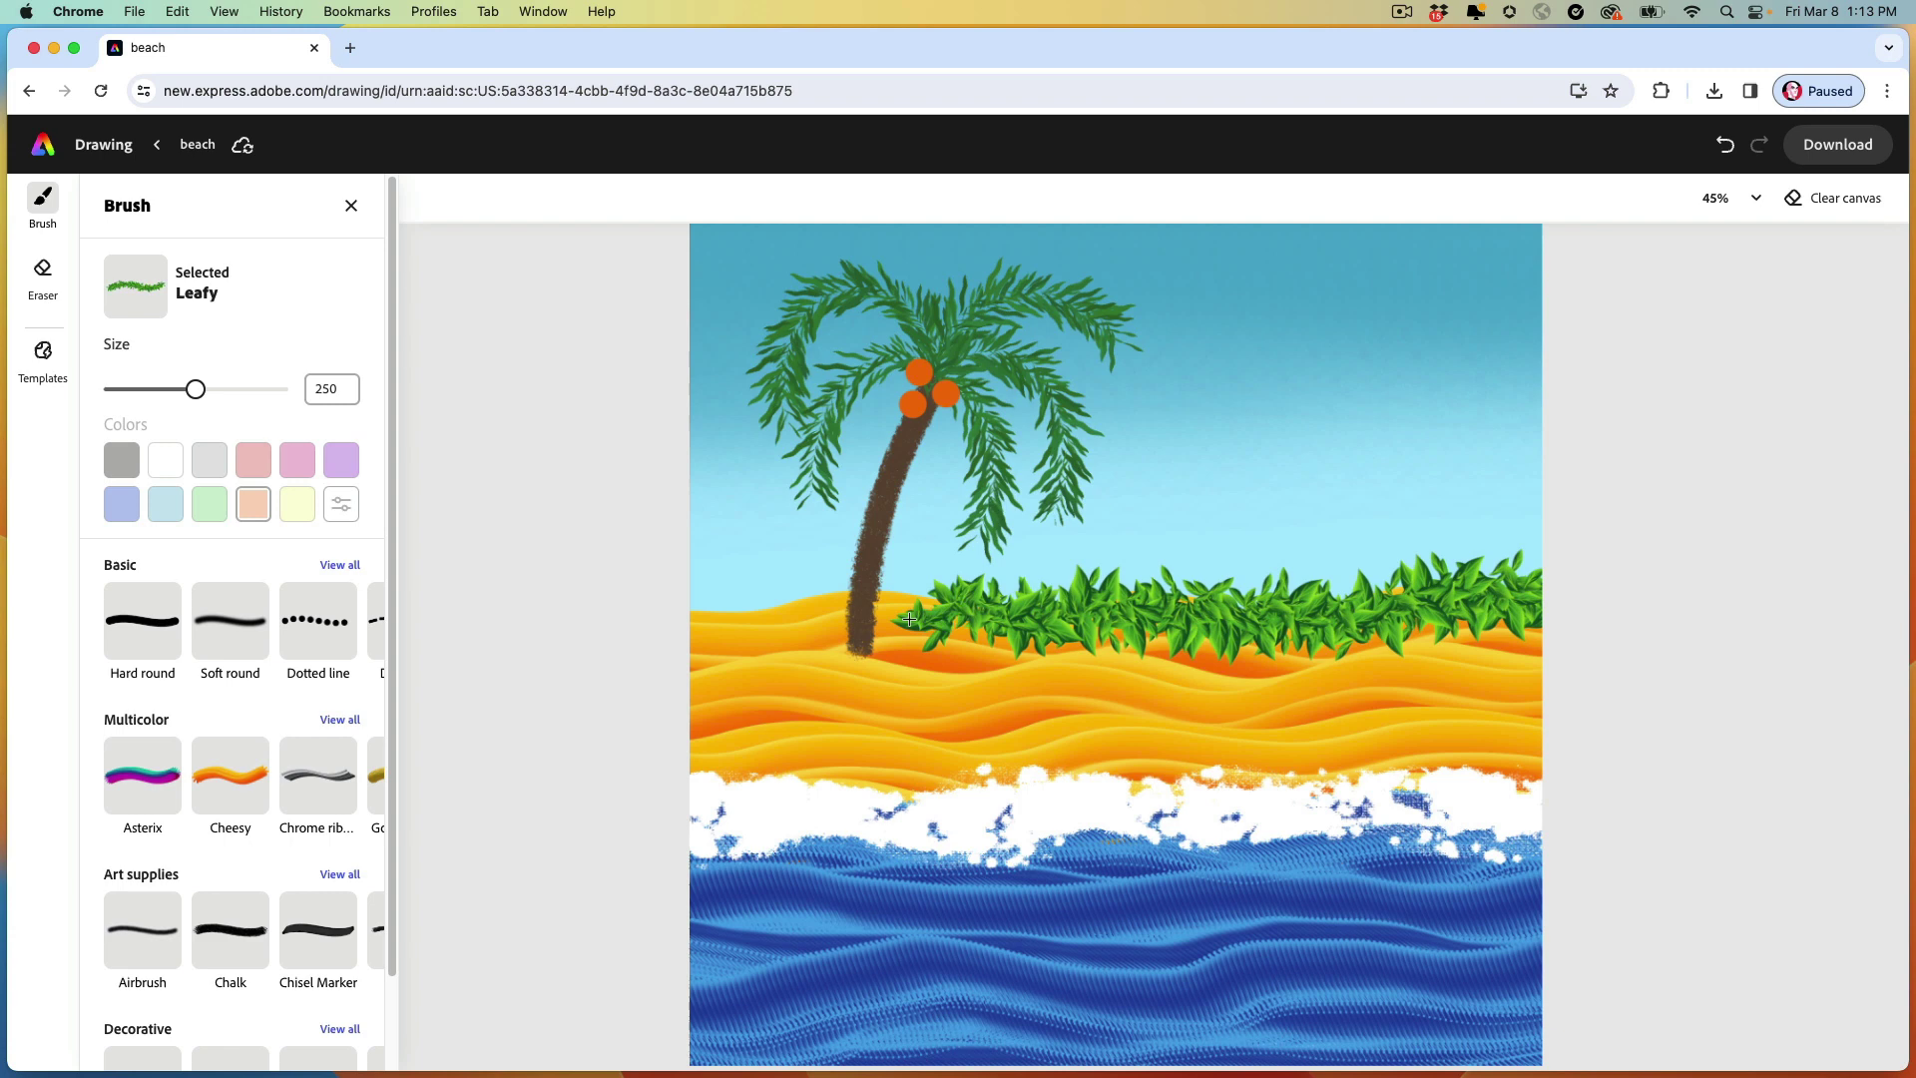
mouse_move(909, 619)
mouse_down()
mouse_move(678, 605)
mouse_move(1232, 607)
mouse_move(1349, 584)
mouse_move(1413, 602)
mouse_move(1486, 592)
mouse_move(1532, 560)
mouse_up()
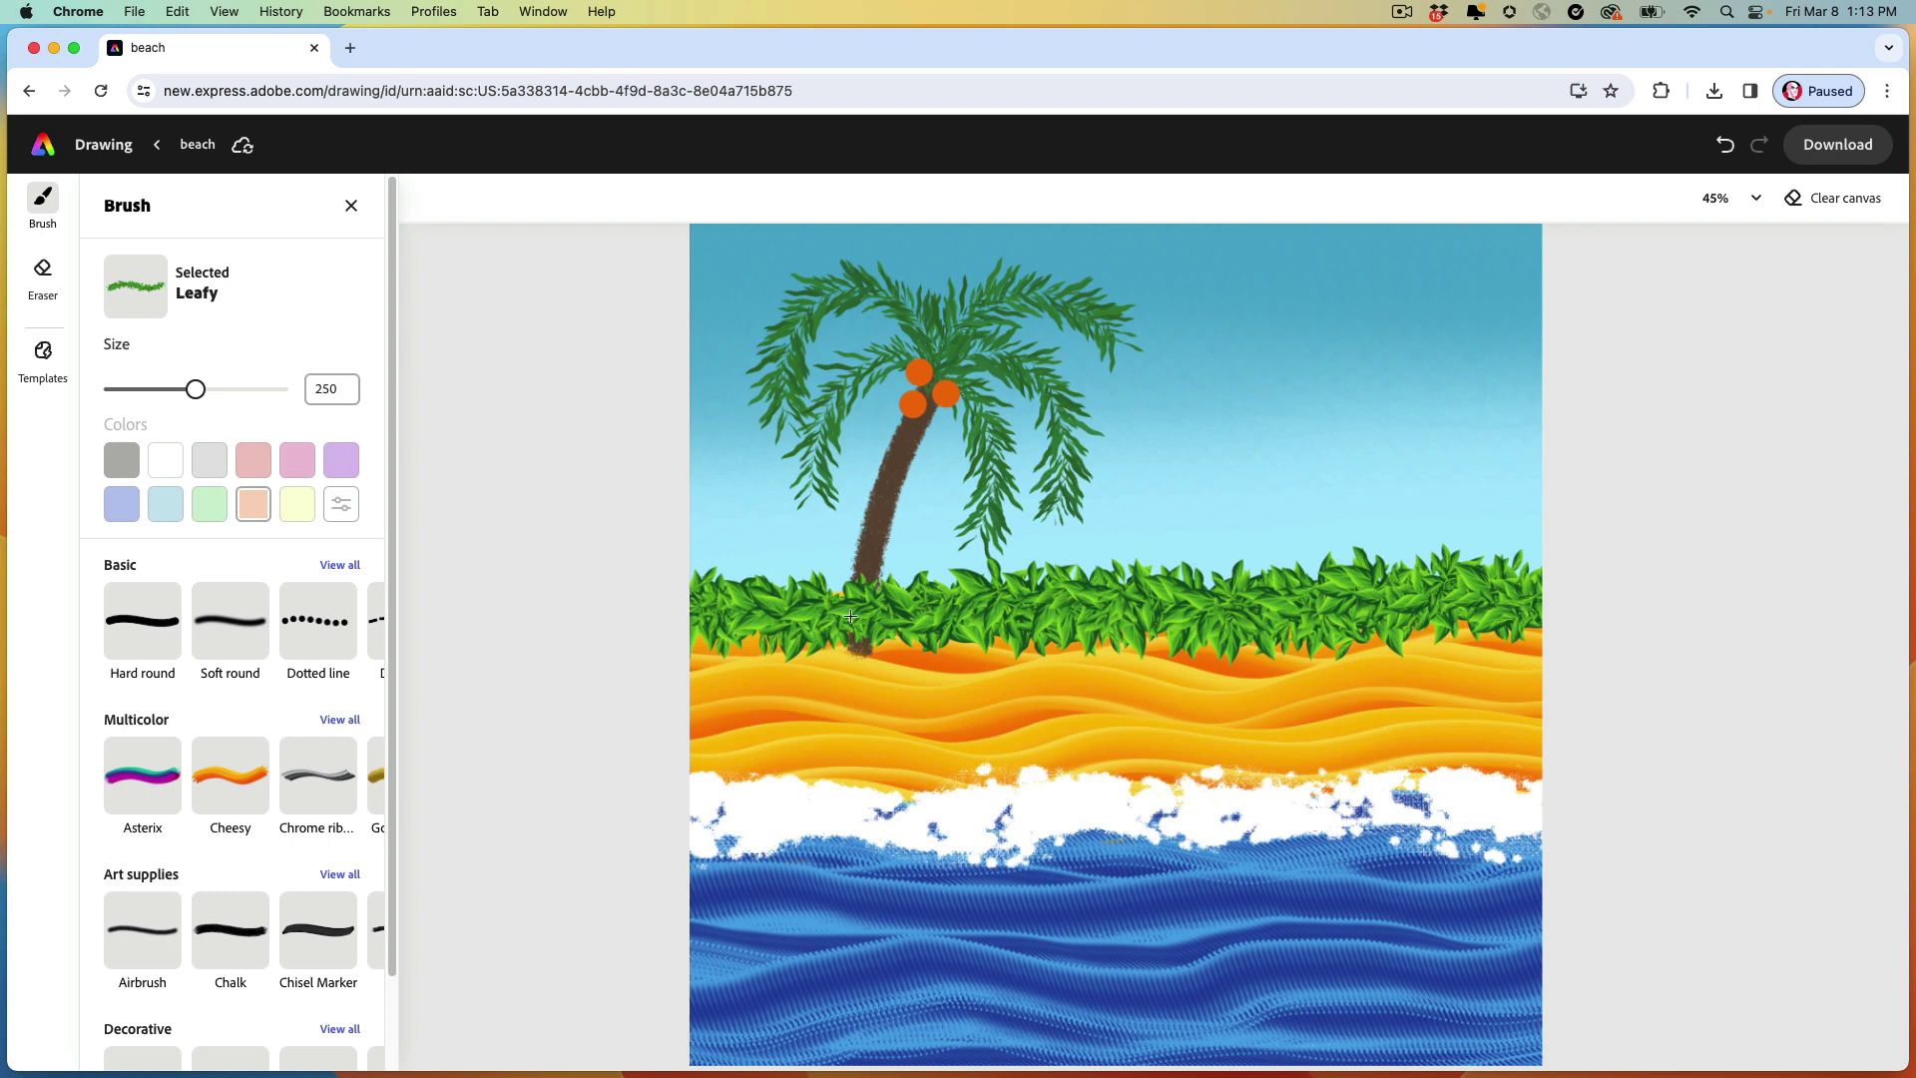
mouse_move(693, 650)
mouse_down()
mouse_move(965, 626)
mouse_move(869, 581)
mouse_move(723, 589)
mouse_up()
mouse_move(1114, 593)
mouse_down()
mouse_move(1175, 600)
mouse_move(1231, 569)
mouse_move(1388, 581)
mouse_move(1453, 541)
mouse_move(1538, 606)
mouse_move(1491, 578)
mouse_up()
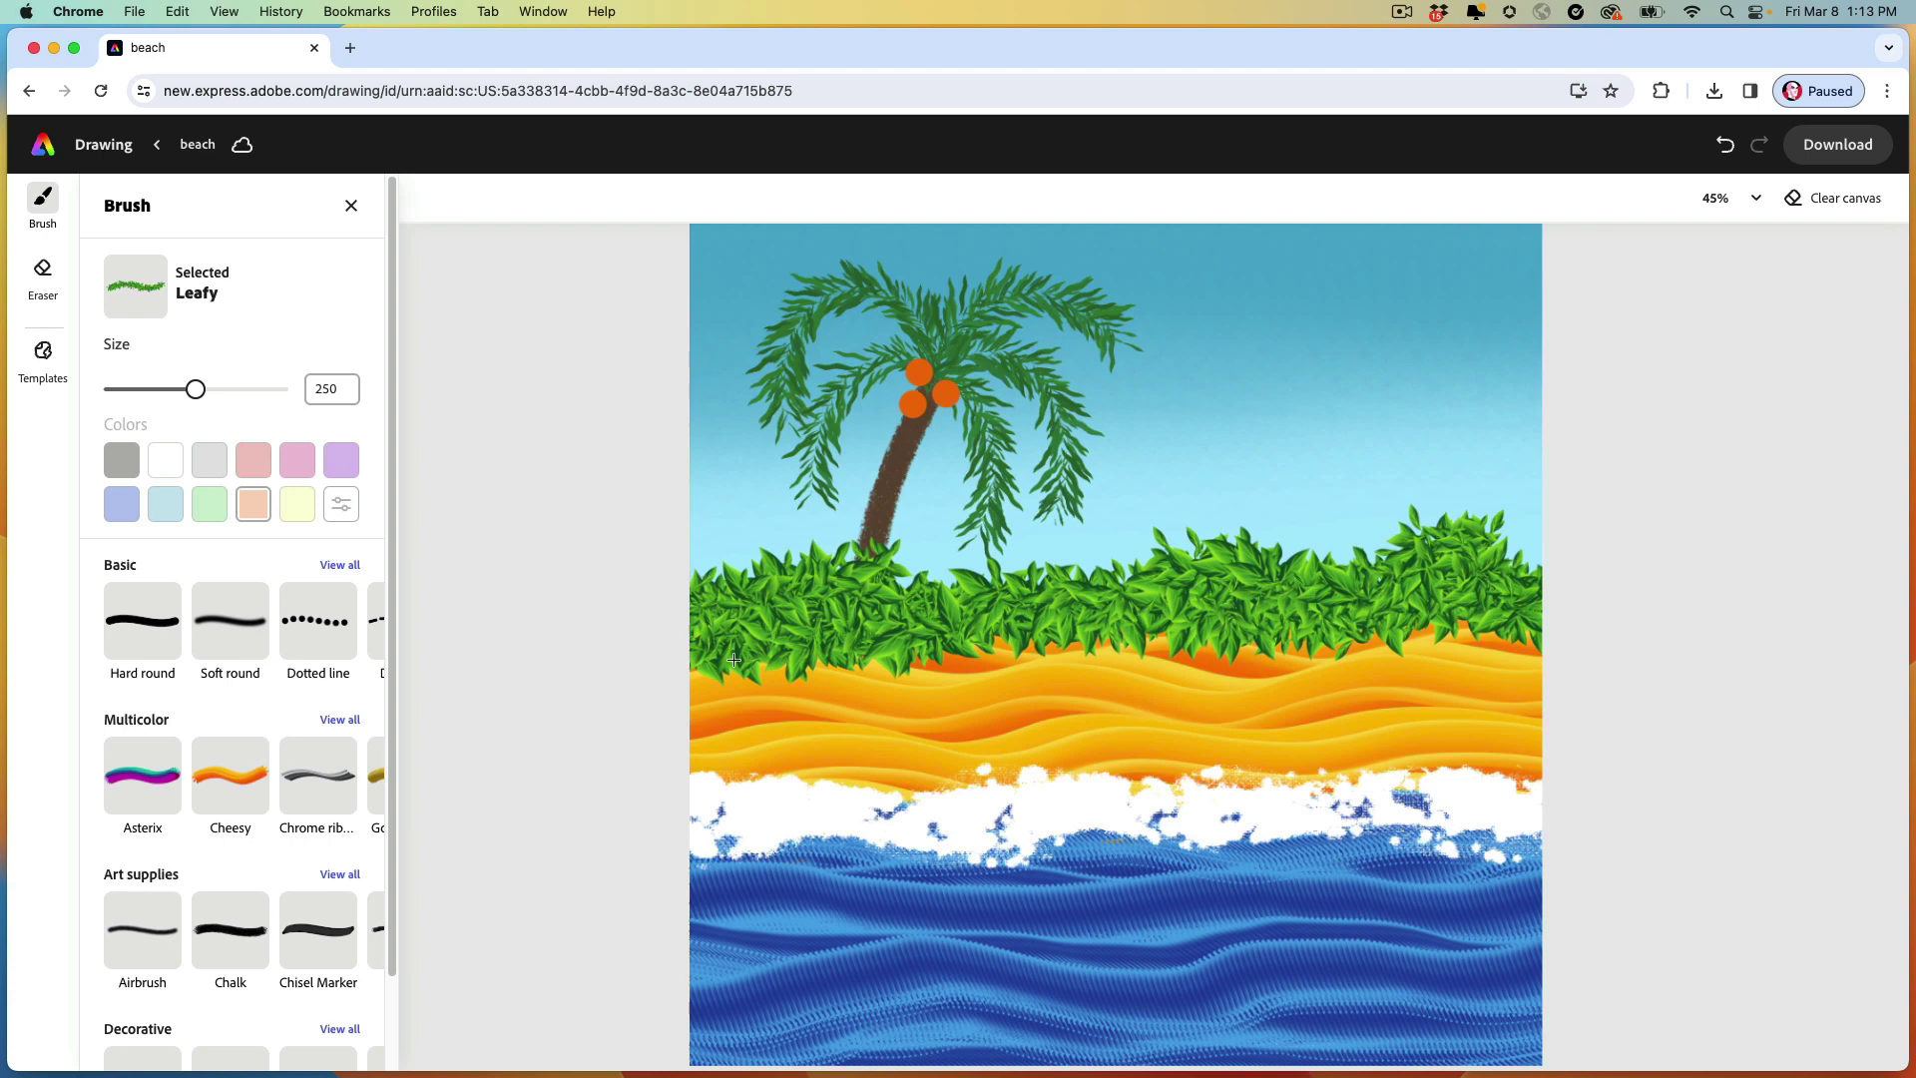
mouse_move(733, 664)
mouse_down()
mouse_move(786, 646)
mouse_move(912, 701)
mouse_move(693, 692)
mouse_move(983, 704)
mouse_up()
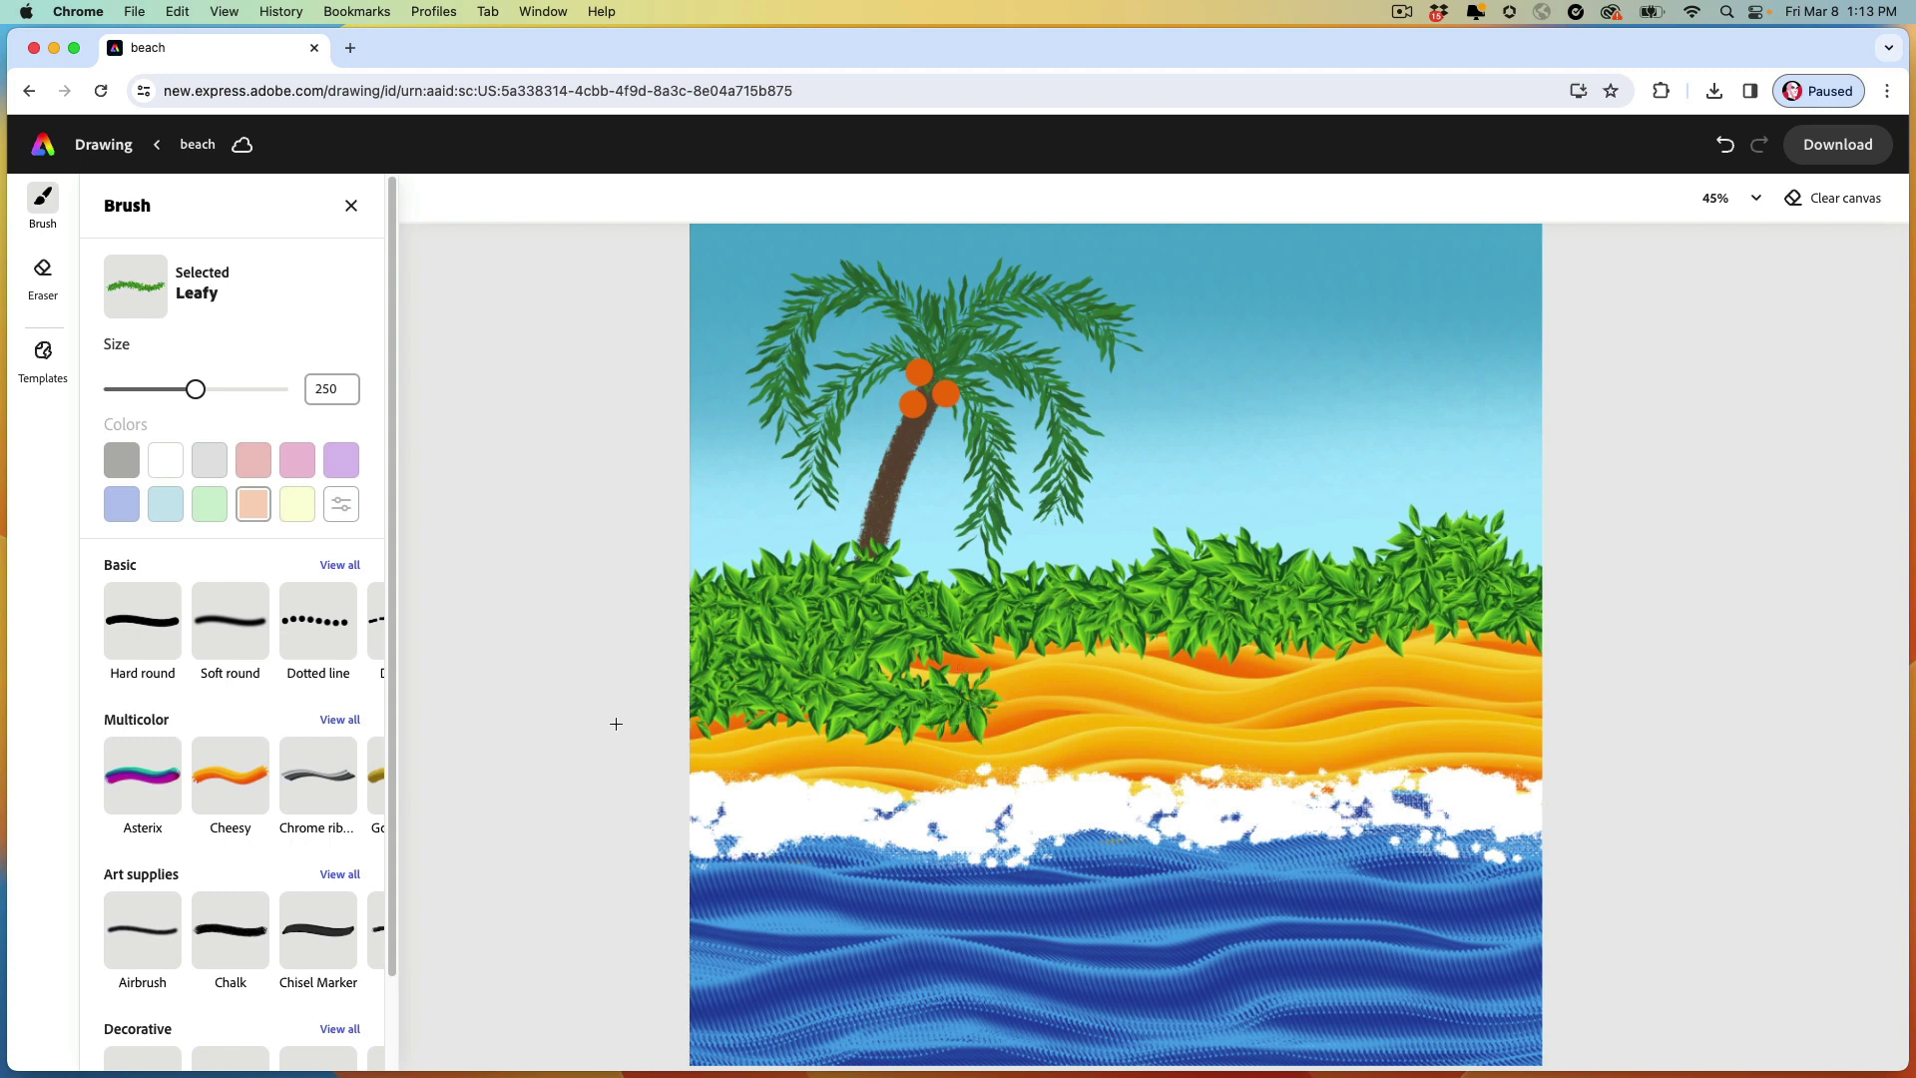
mouse_move(777, 600)
mouse_down()
mouse_move(729, 577)
mouse_move(702, 541)
mouse_move(663, 572)
mouse_up()
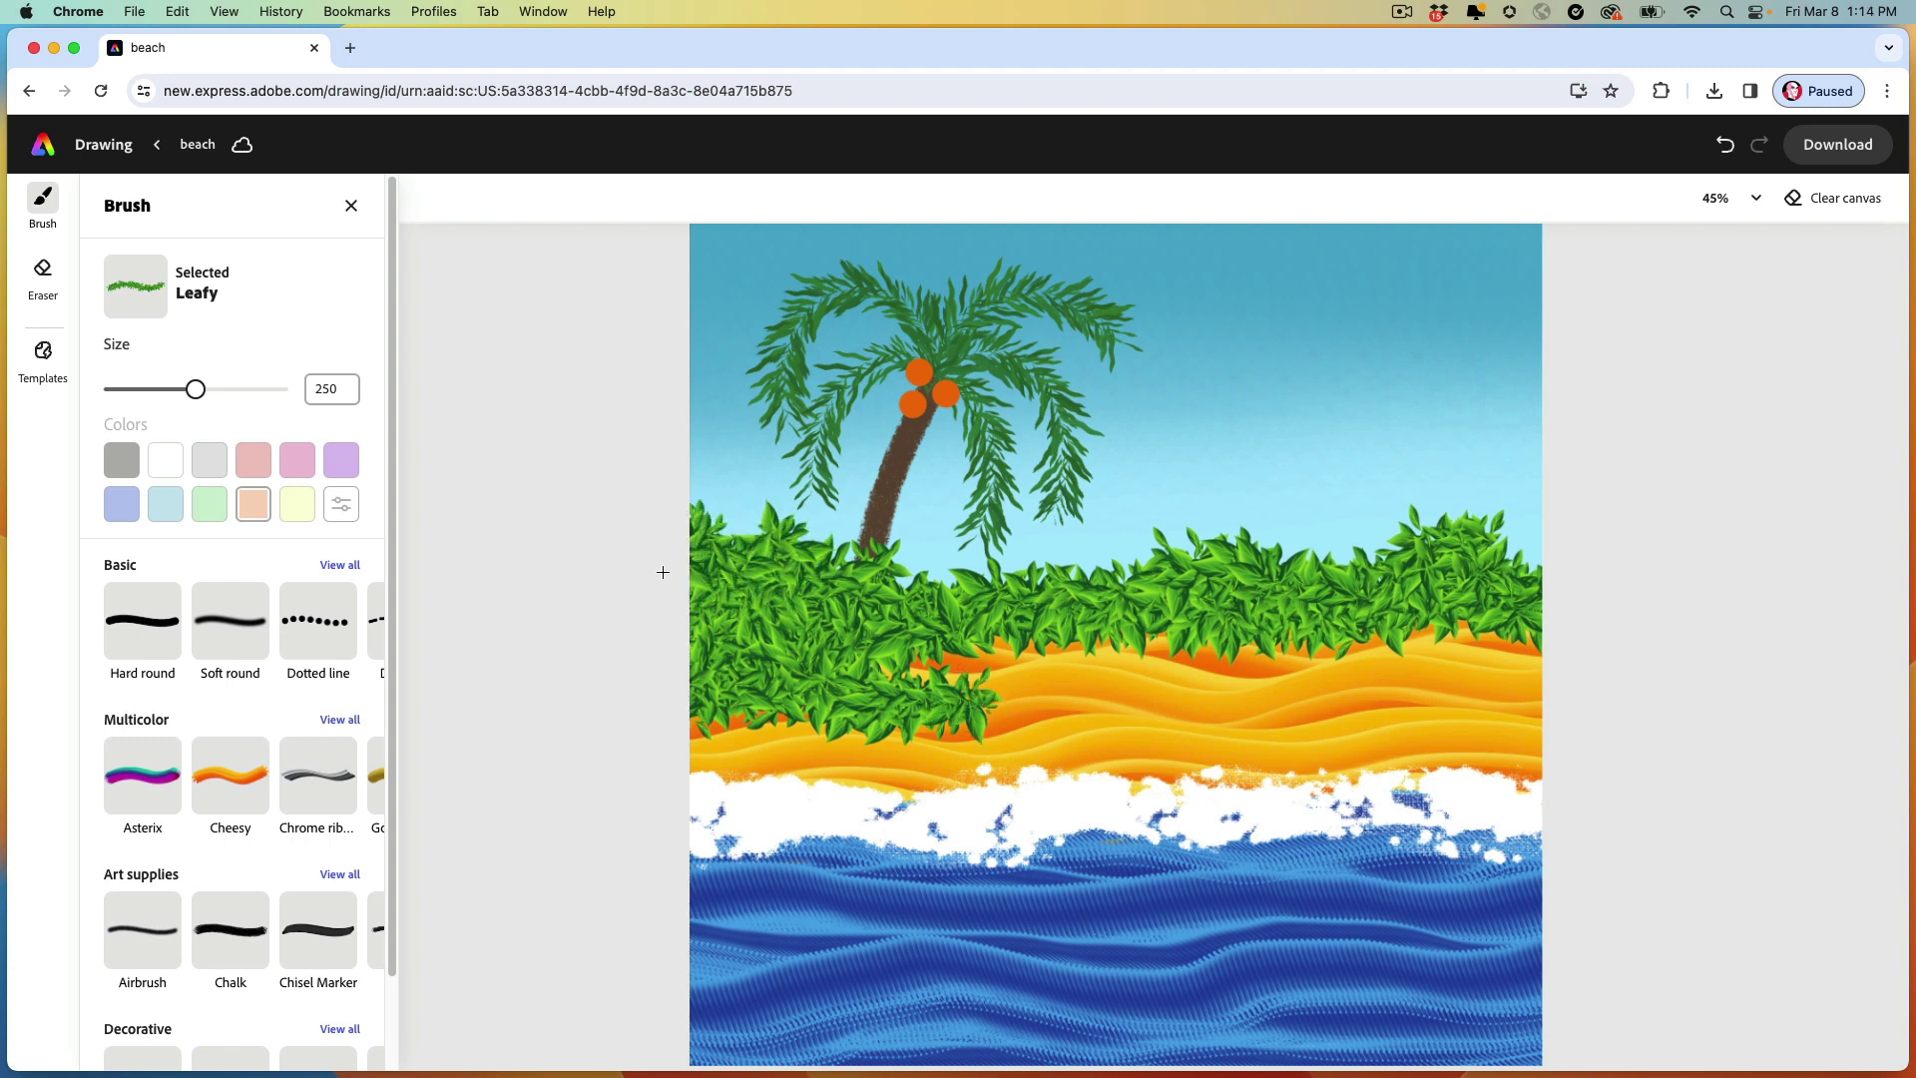
Switch to a white Hard round brush at size 115.
click(141, 621)
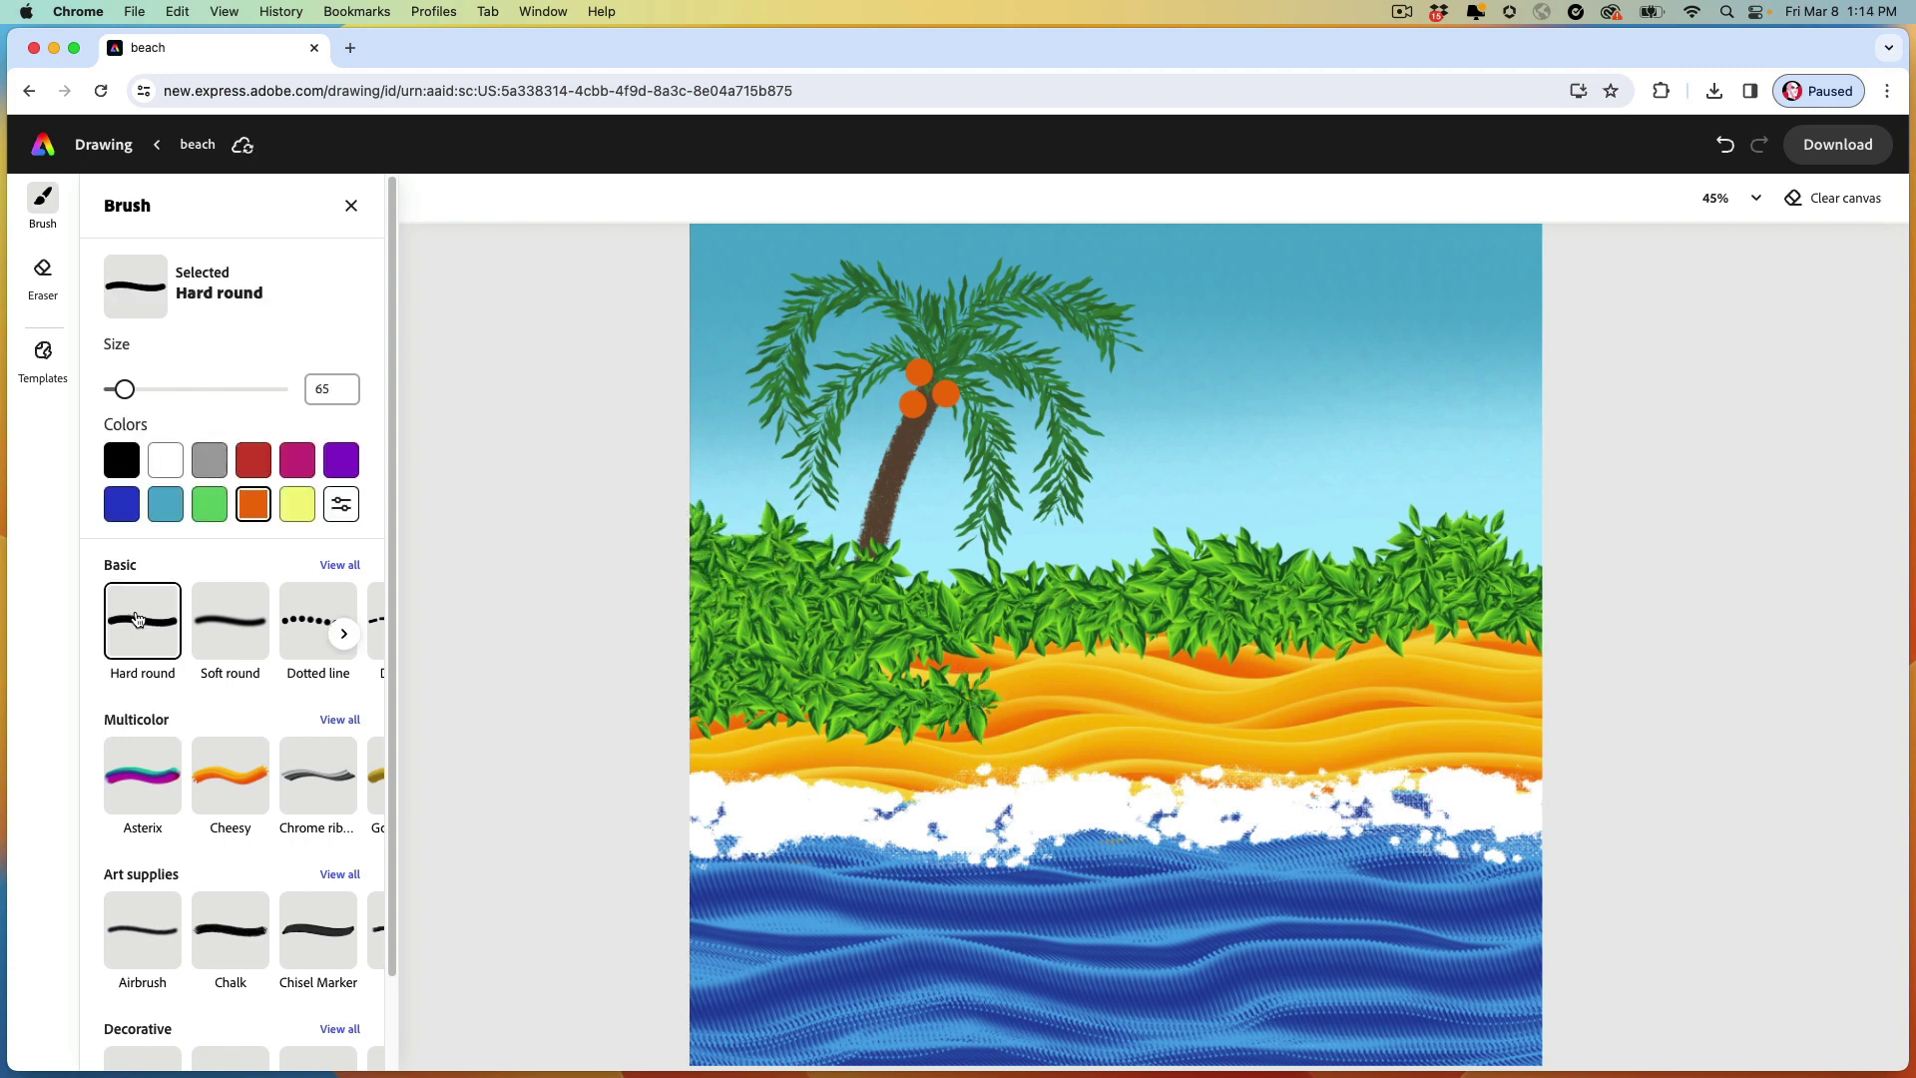
click(165, 467)
drag(123, 389, 131, 393)
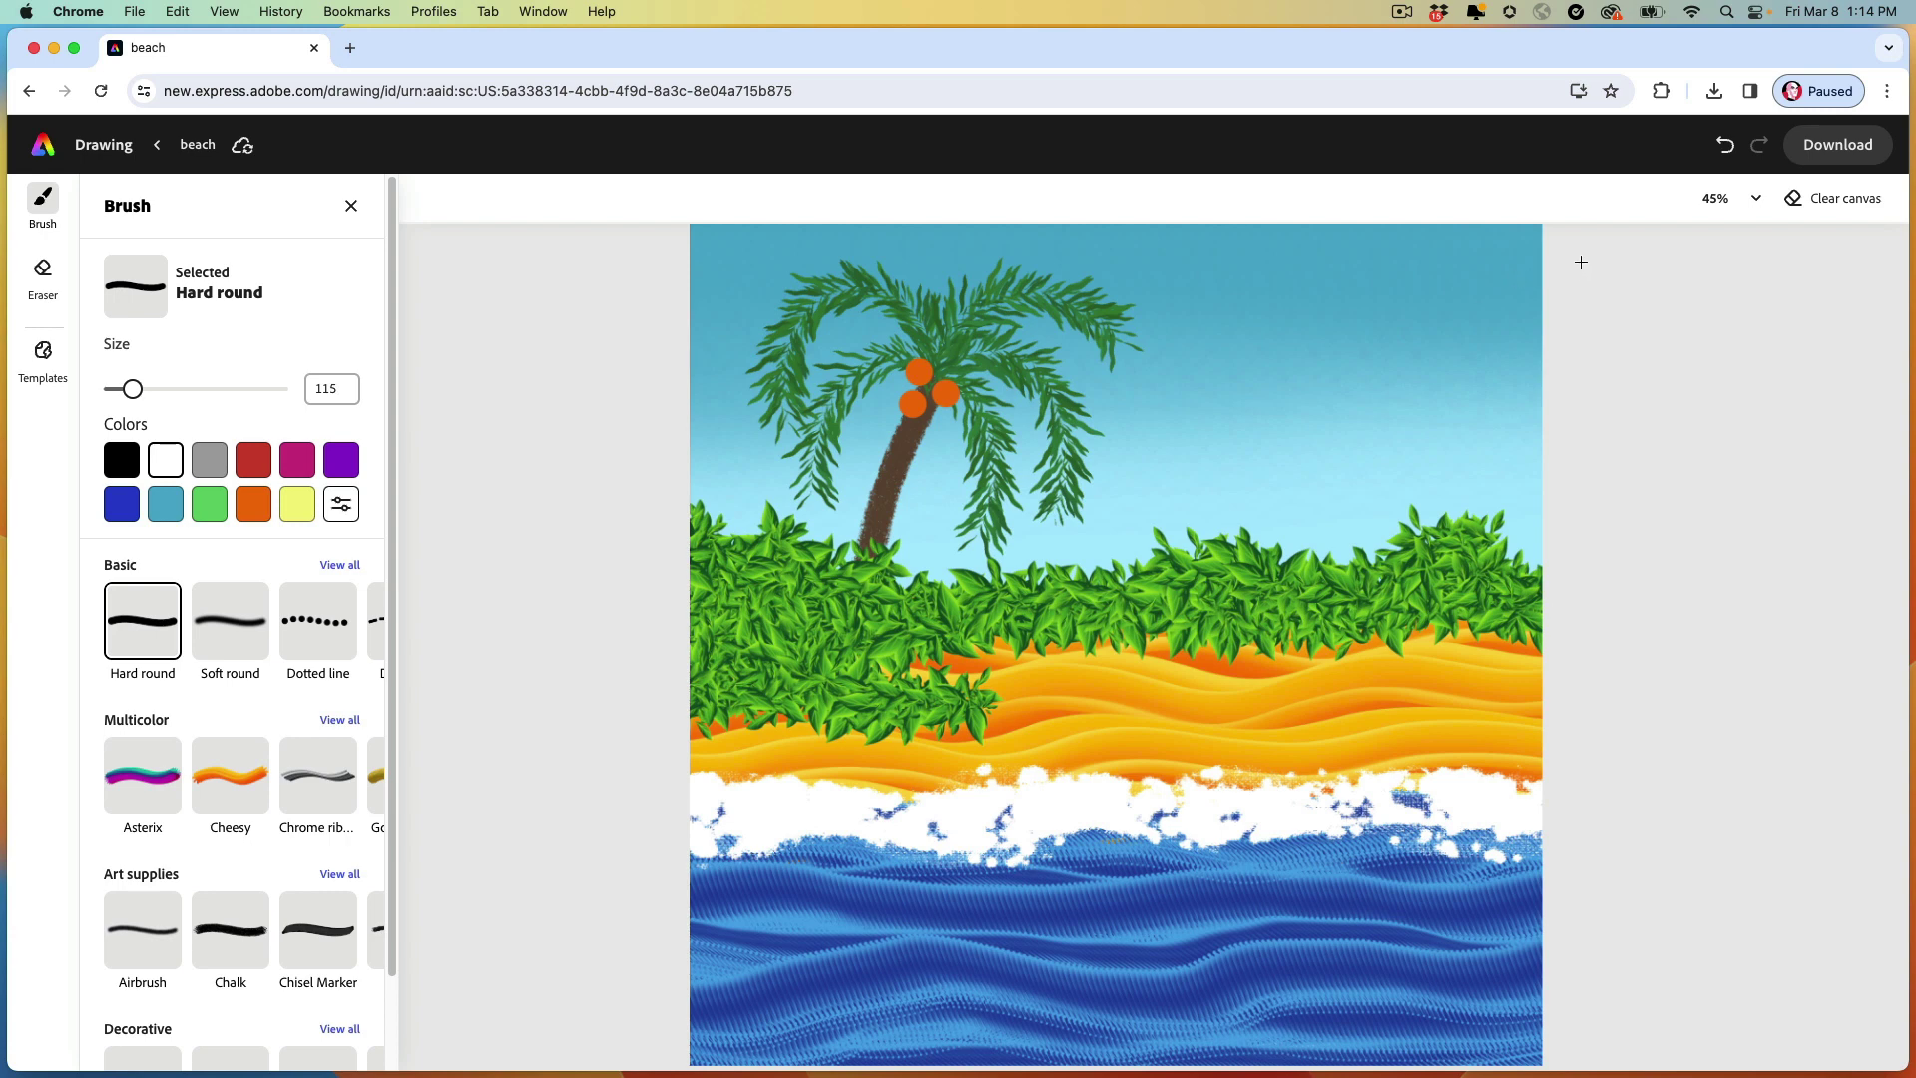
Paint scalloped white clouds along the top sky edge, largest at the top-right, one at top-left.
mouse_move(1581, 262)
mouse_down()
mouse_move(1527, 287)
mouse_move(1437, 259)
mouse_move(1403, 302)
mouse_move(1322, 335)
mouse_move(1259, 249)
mouse_move(1238, 284)
mouse_move(1162, 261)
mouse_move(1119, 218)
mouse_up()
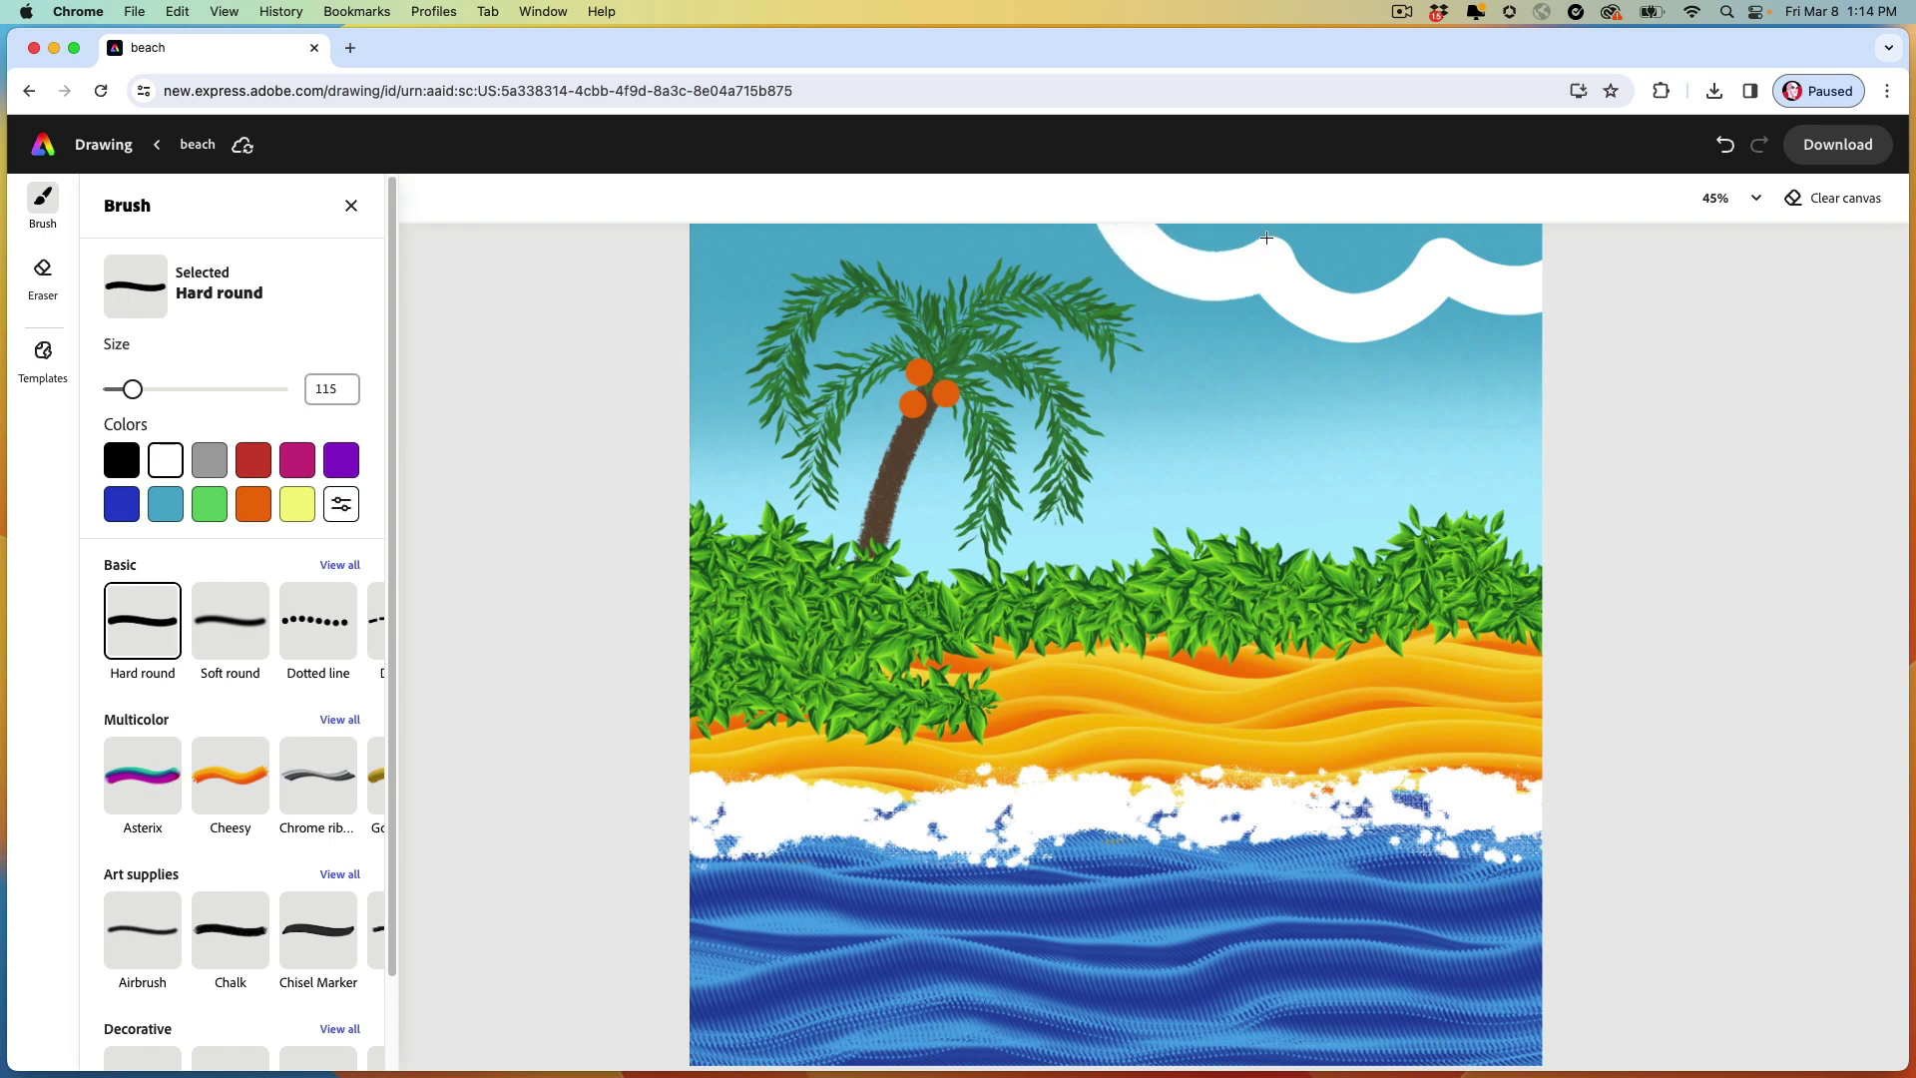
mouse_move(1189, 248)
mouse_down()
mouse_move(1295, 236)
mouse_move(1174, 233)
mouse_move(1325, 240)
mouse_move(1295, 258)
mouse_move(1364, 283)
mouse_move(1388, 237)
mouse_move(1318, 254)
mouse_move(1457, 232)
mouse_move(1429, 256)
mouse_move(1557, 231)
mouse_up()
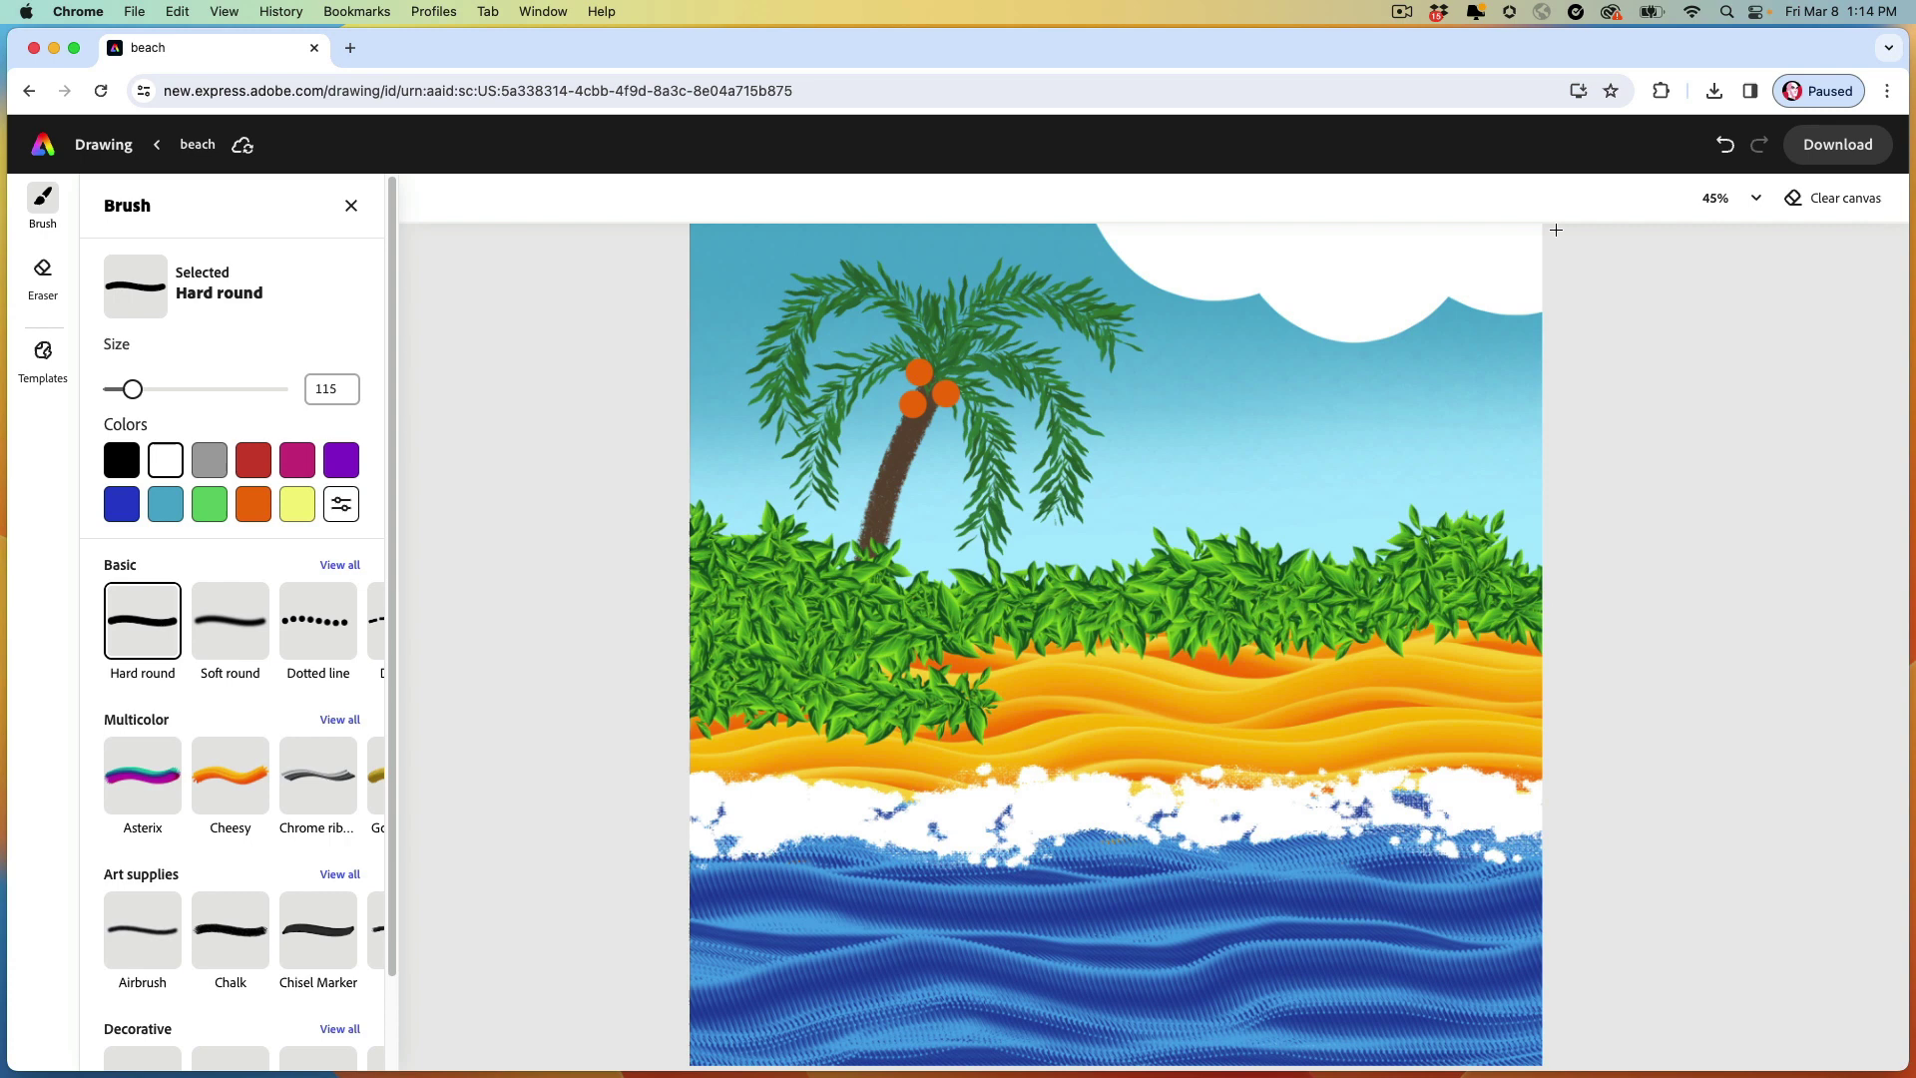
mouse_move(641, 262)
mouse_down()
mouse_move(685, 263)
mouse_move(745, 207)
mouse_move(643, 258)
mouse_move(684, 278)
mouse_move(754, 220)
mouse_up()
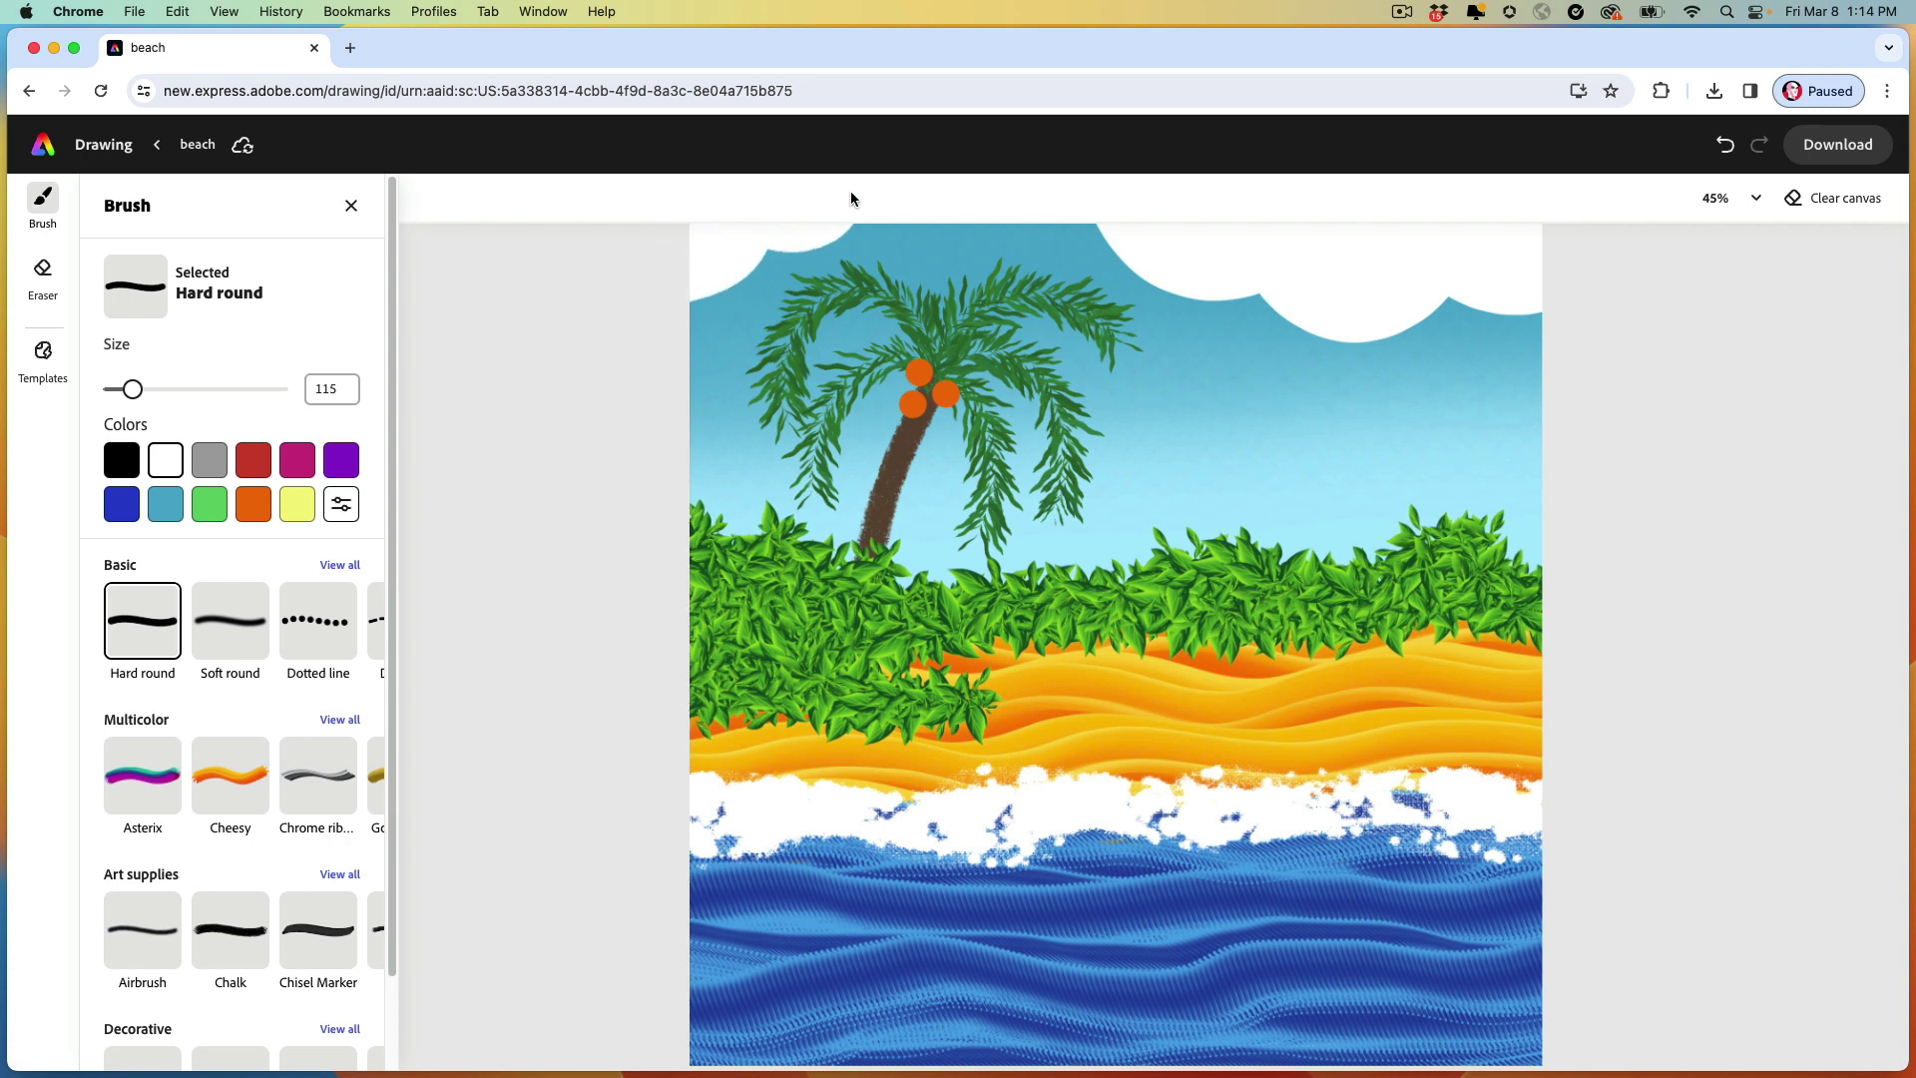
Stamp a round yellow sun with a size-177 brush, then set the brush to red, size 129.
click(297, 511)
drag(133, 389, 143, 389)
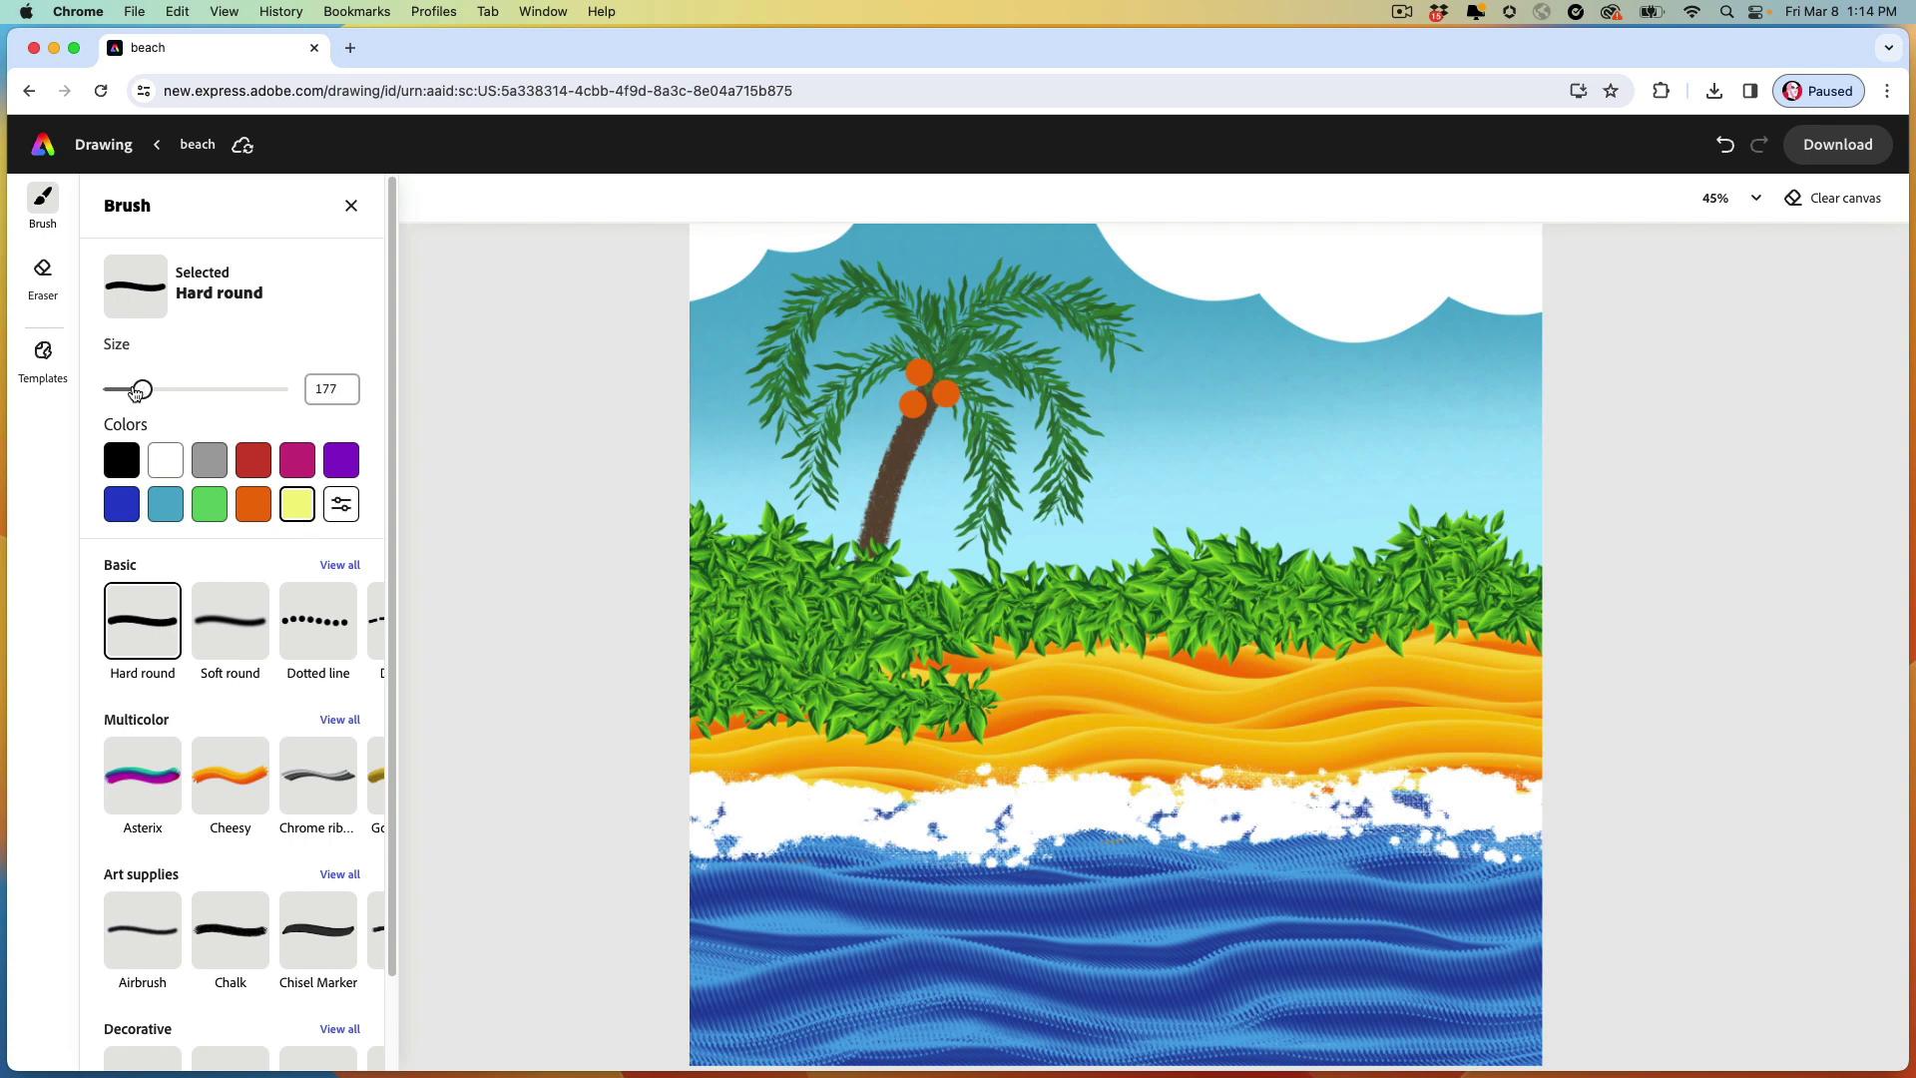
click(1179, 427)
click(253, 467)
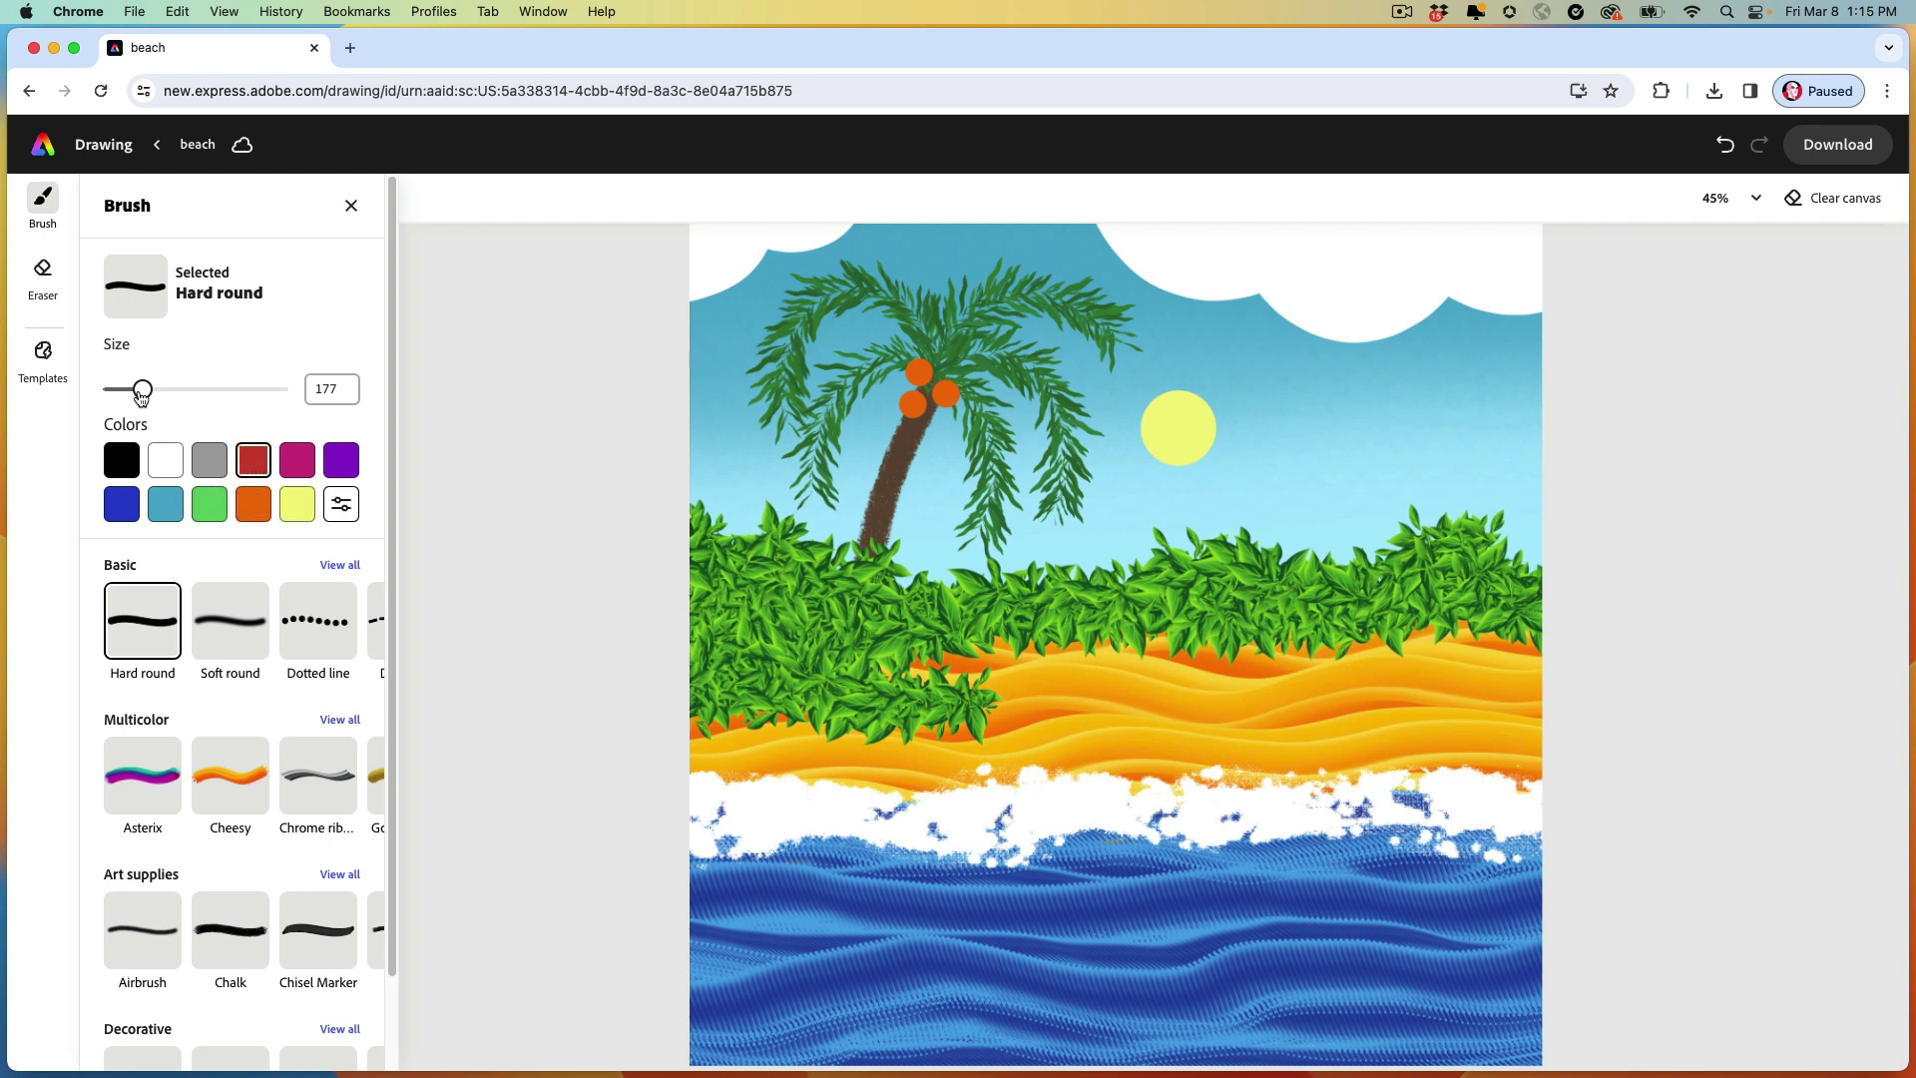
drag(141, 395, 131, 396)
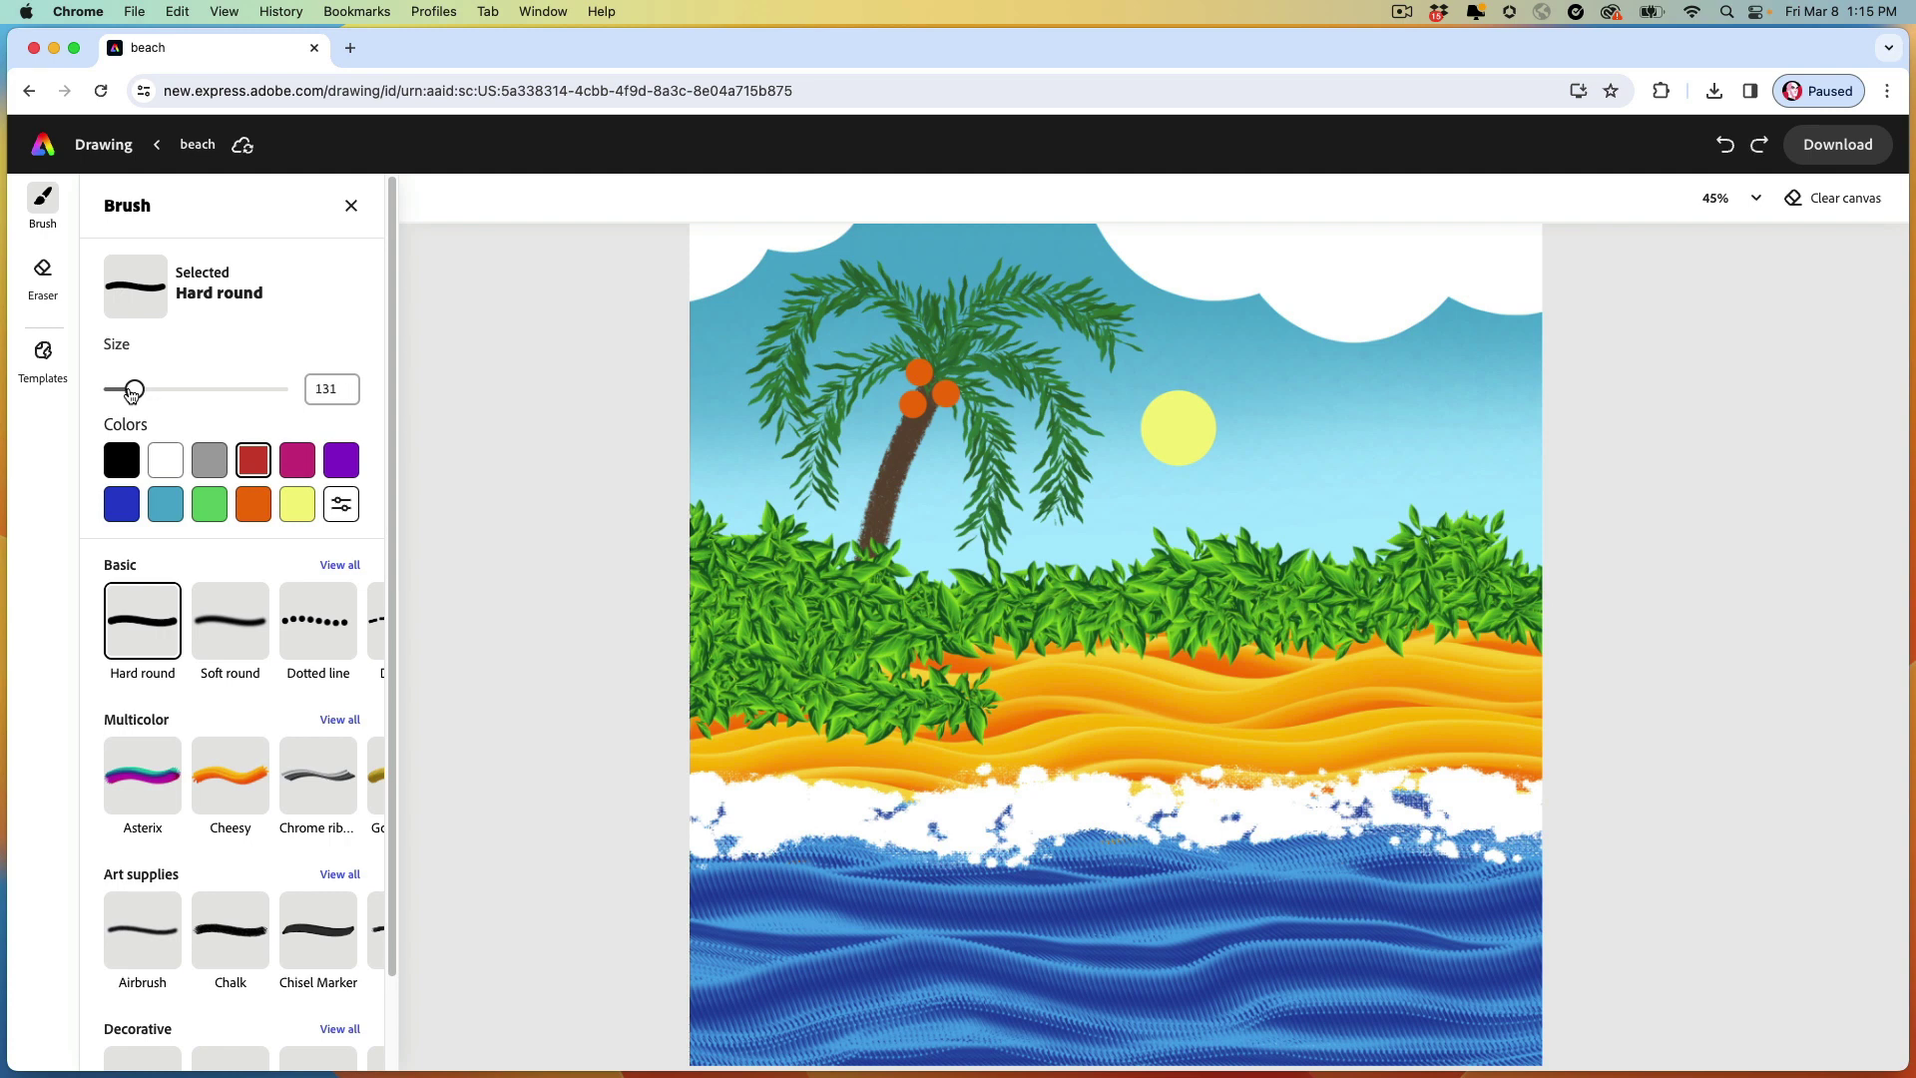
Stamp a large red crab body on the sand with two small dots joined to it as eye stalks.
click(1283, 711)
drag(134, 391, 127, 394)
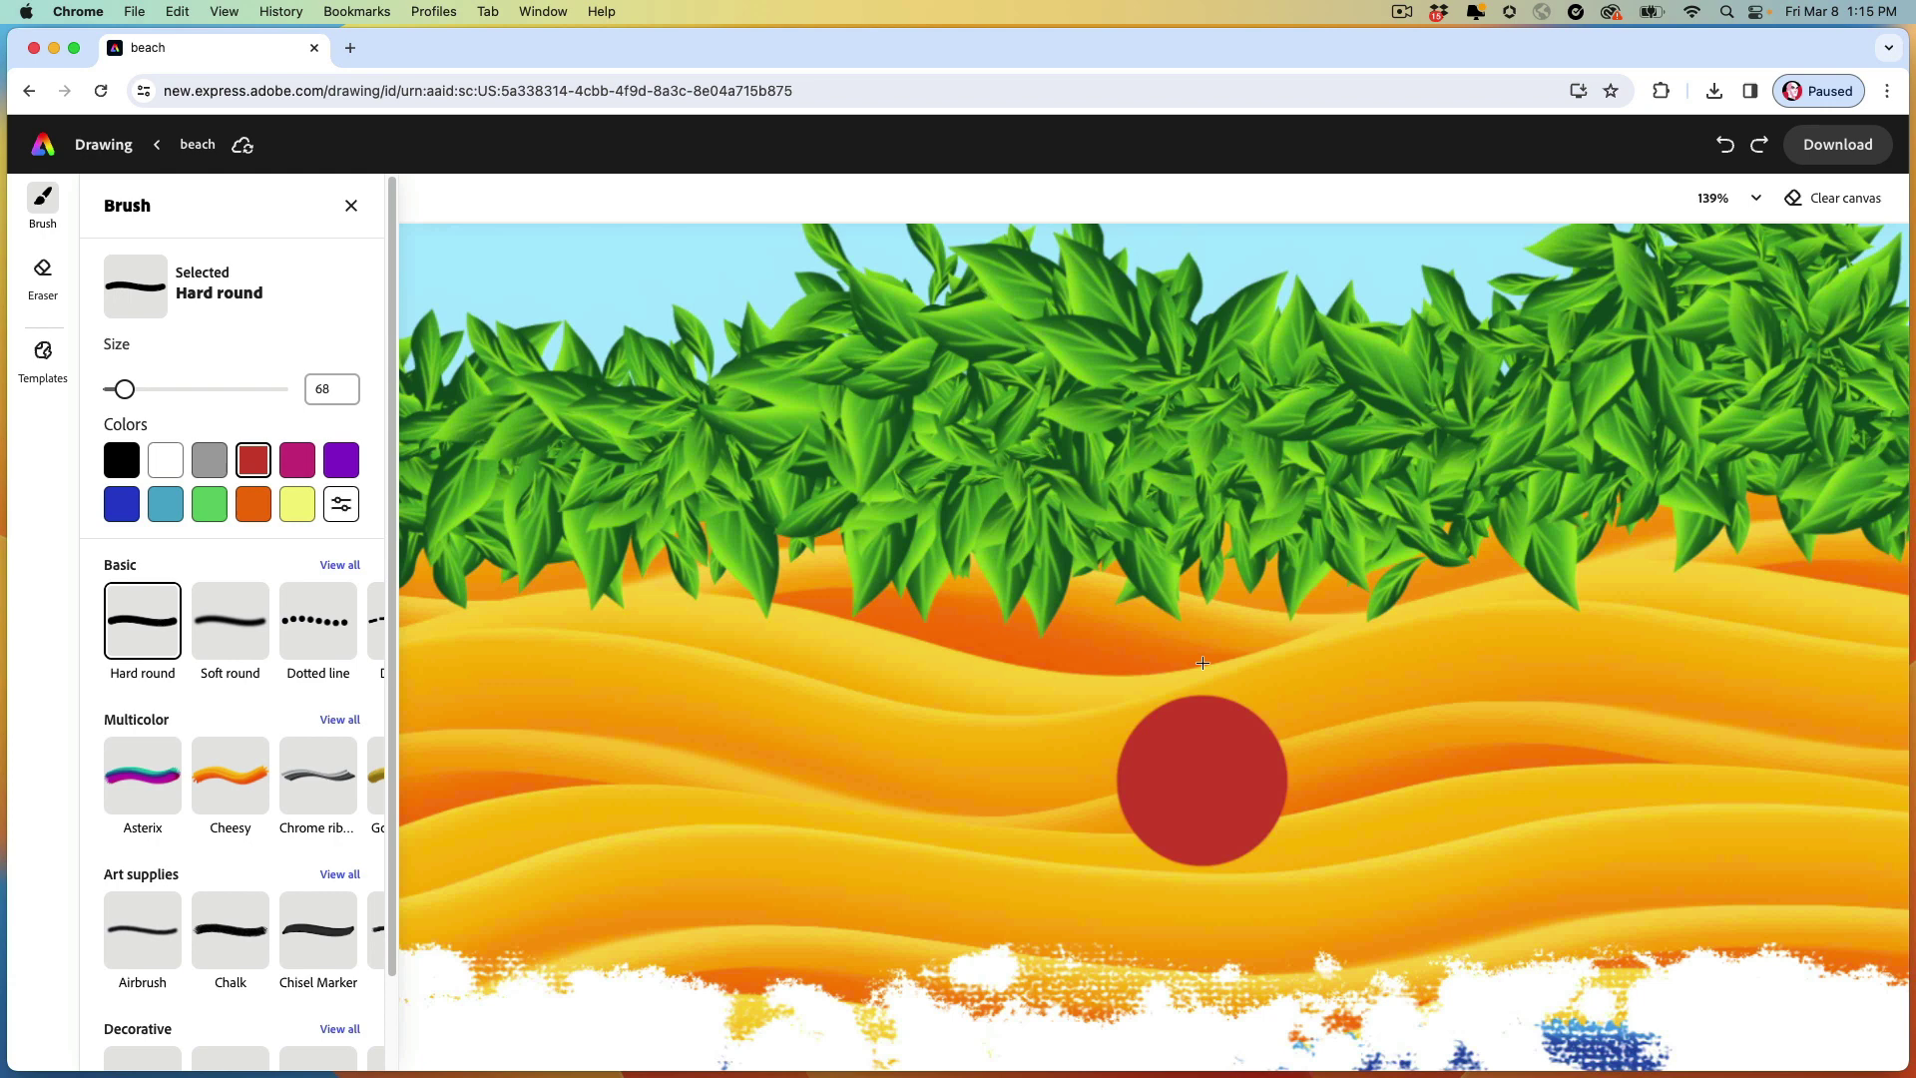
click(1143, 669)
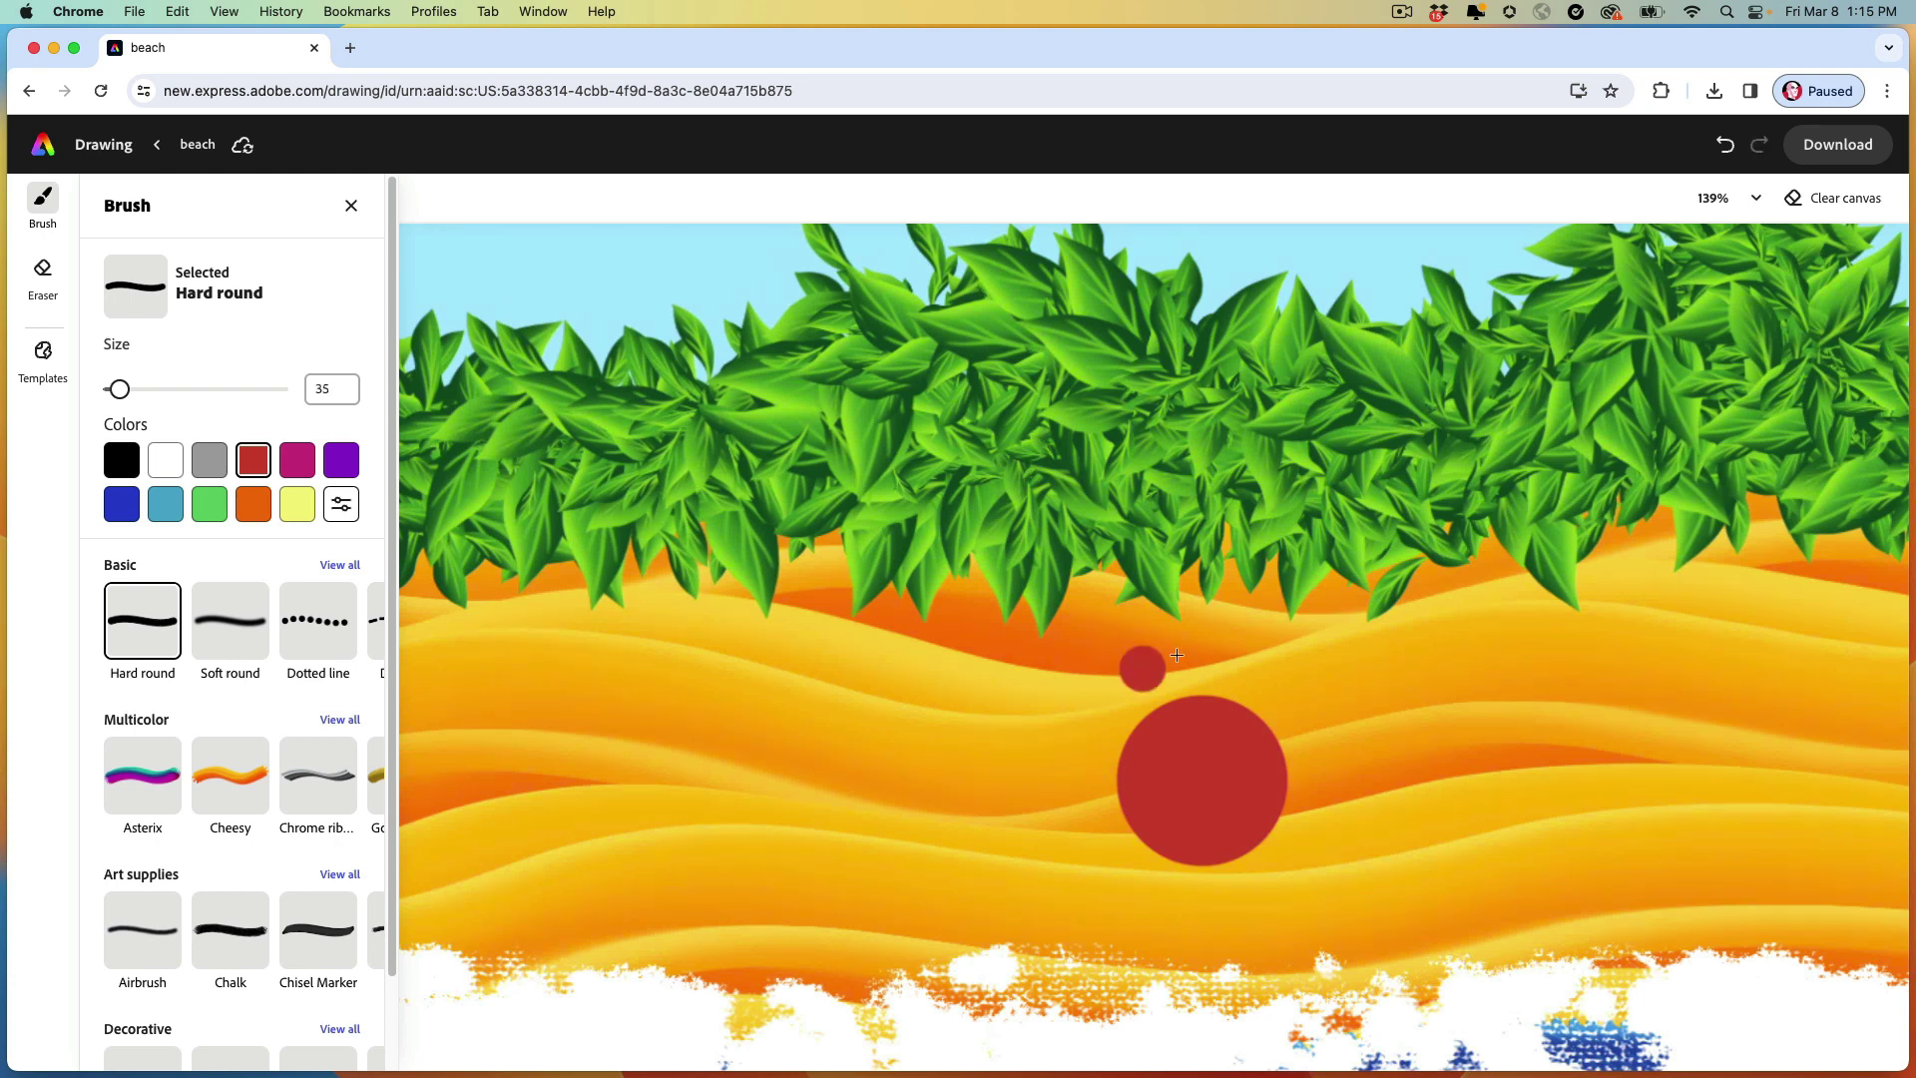
click(1272, 674)
drag(118, 390, 110, 394)
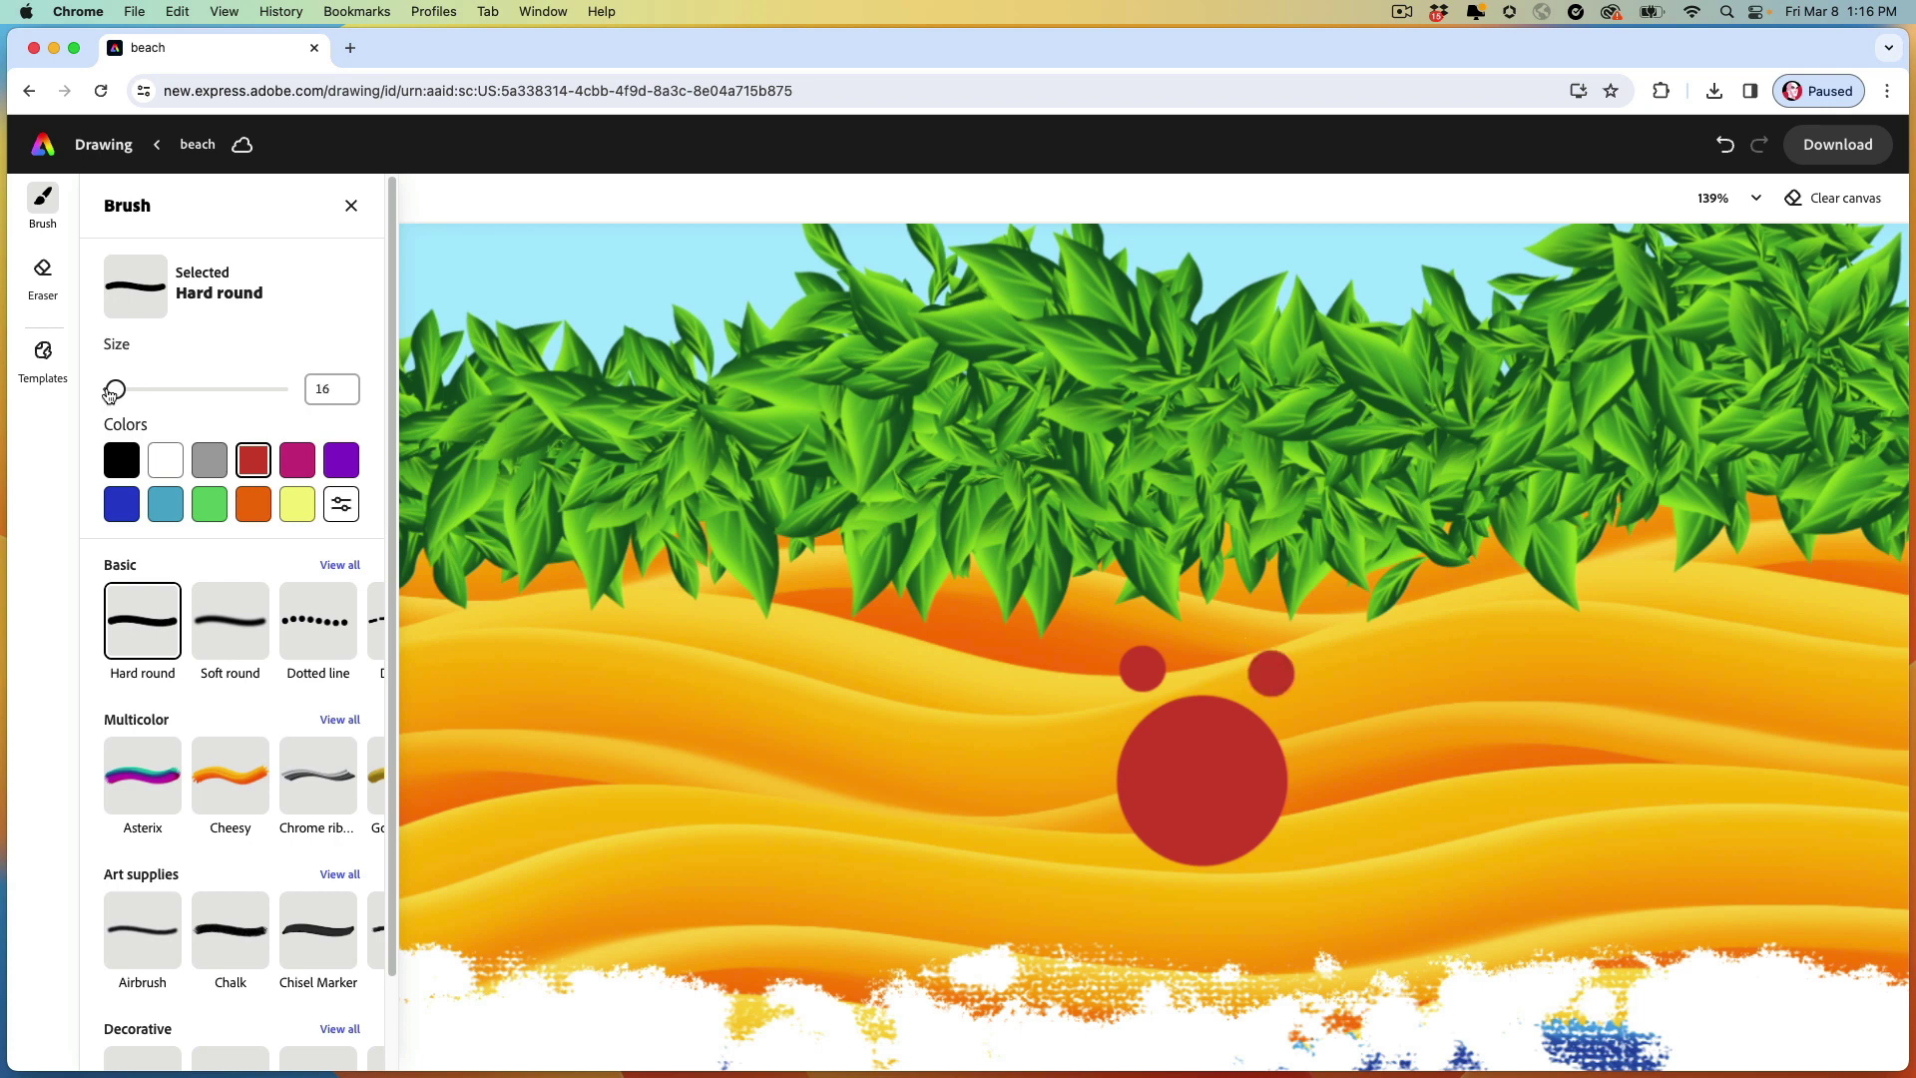
drag(1151, 681, 1166, 716)
drag(1269, 682, 1252, 716)
Add small white eyes on top of both stalks.
drag(114, 391, 112, 393)
click(160, 462)
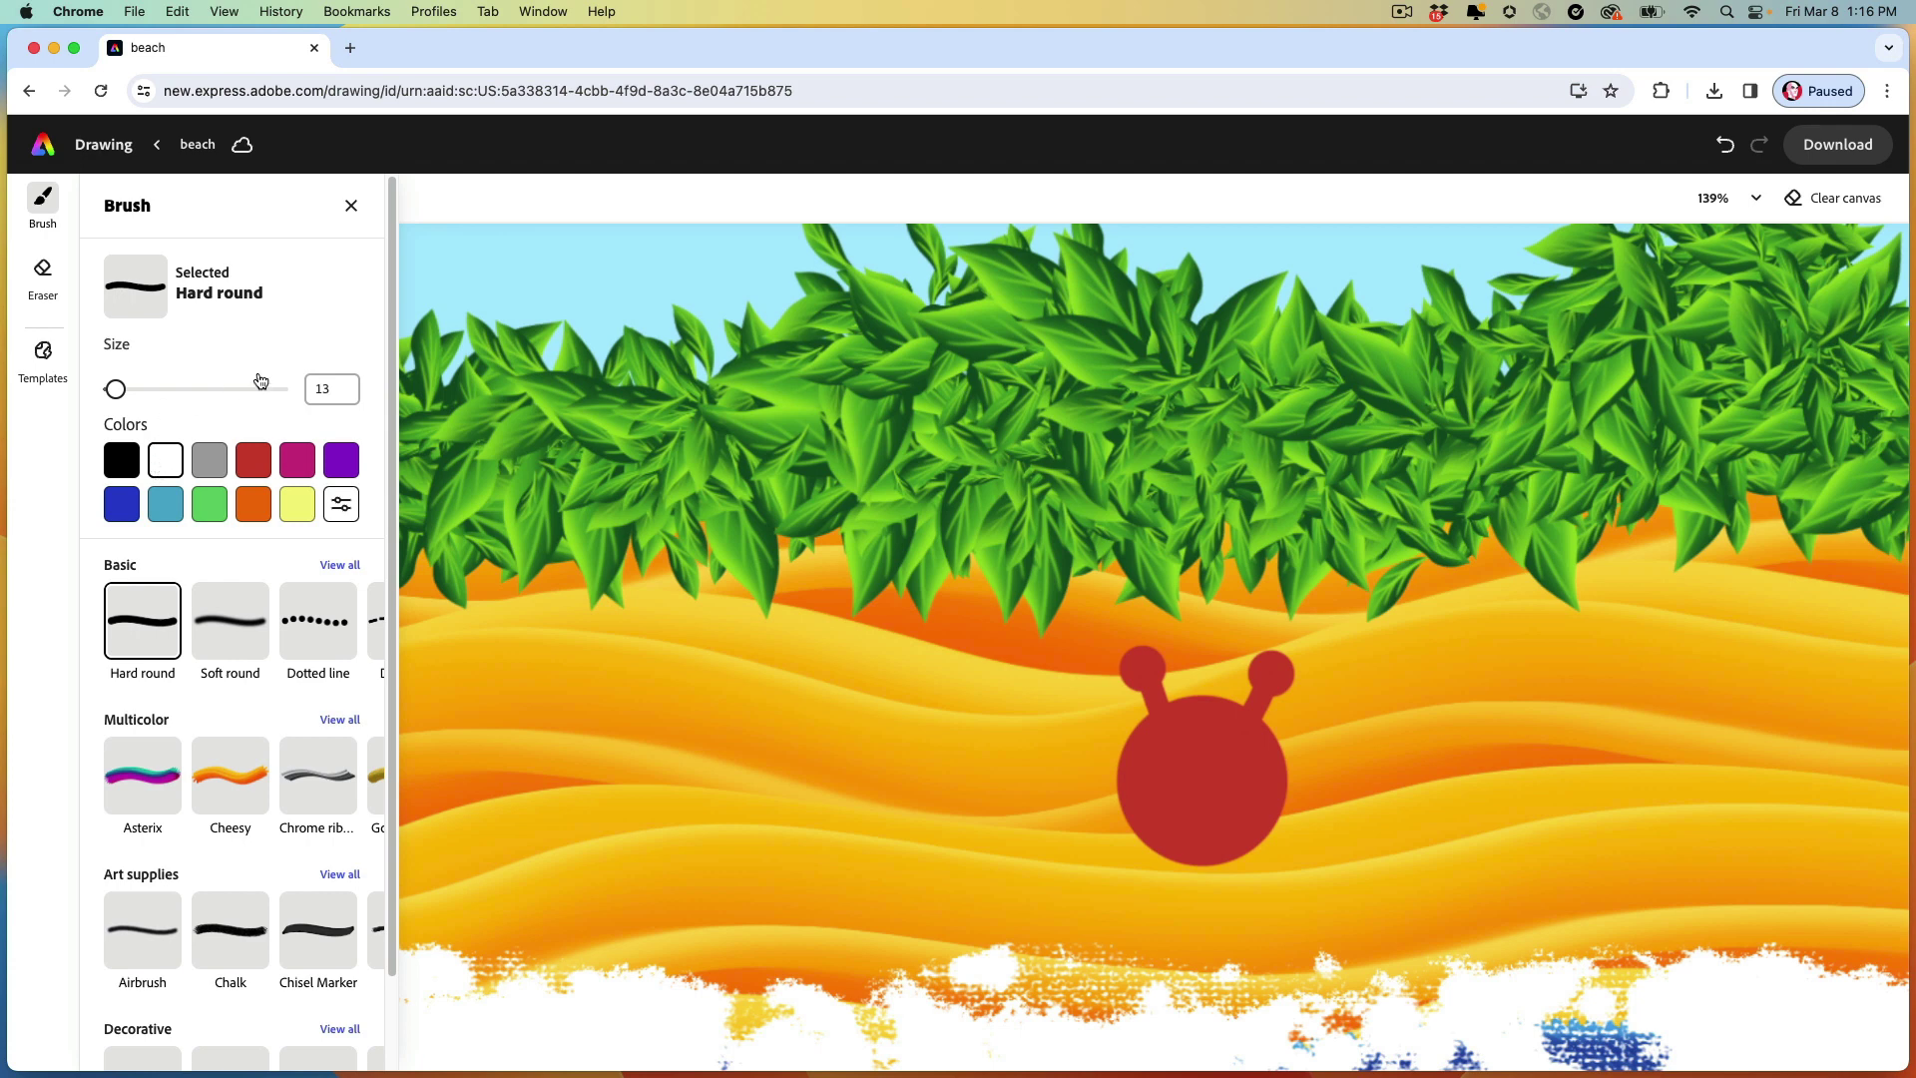
click(1144, 670)
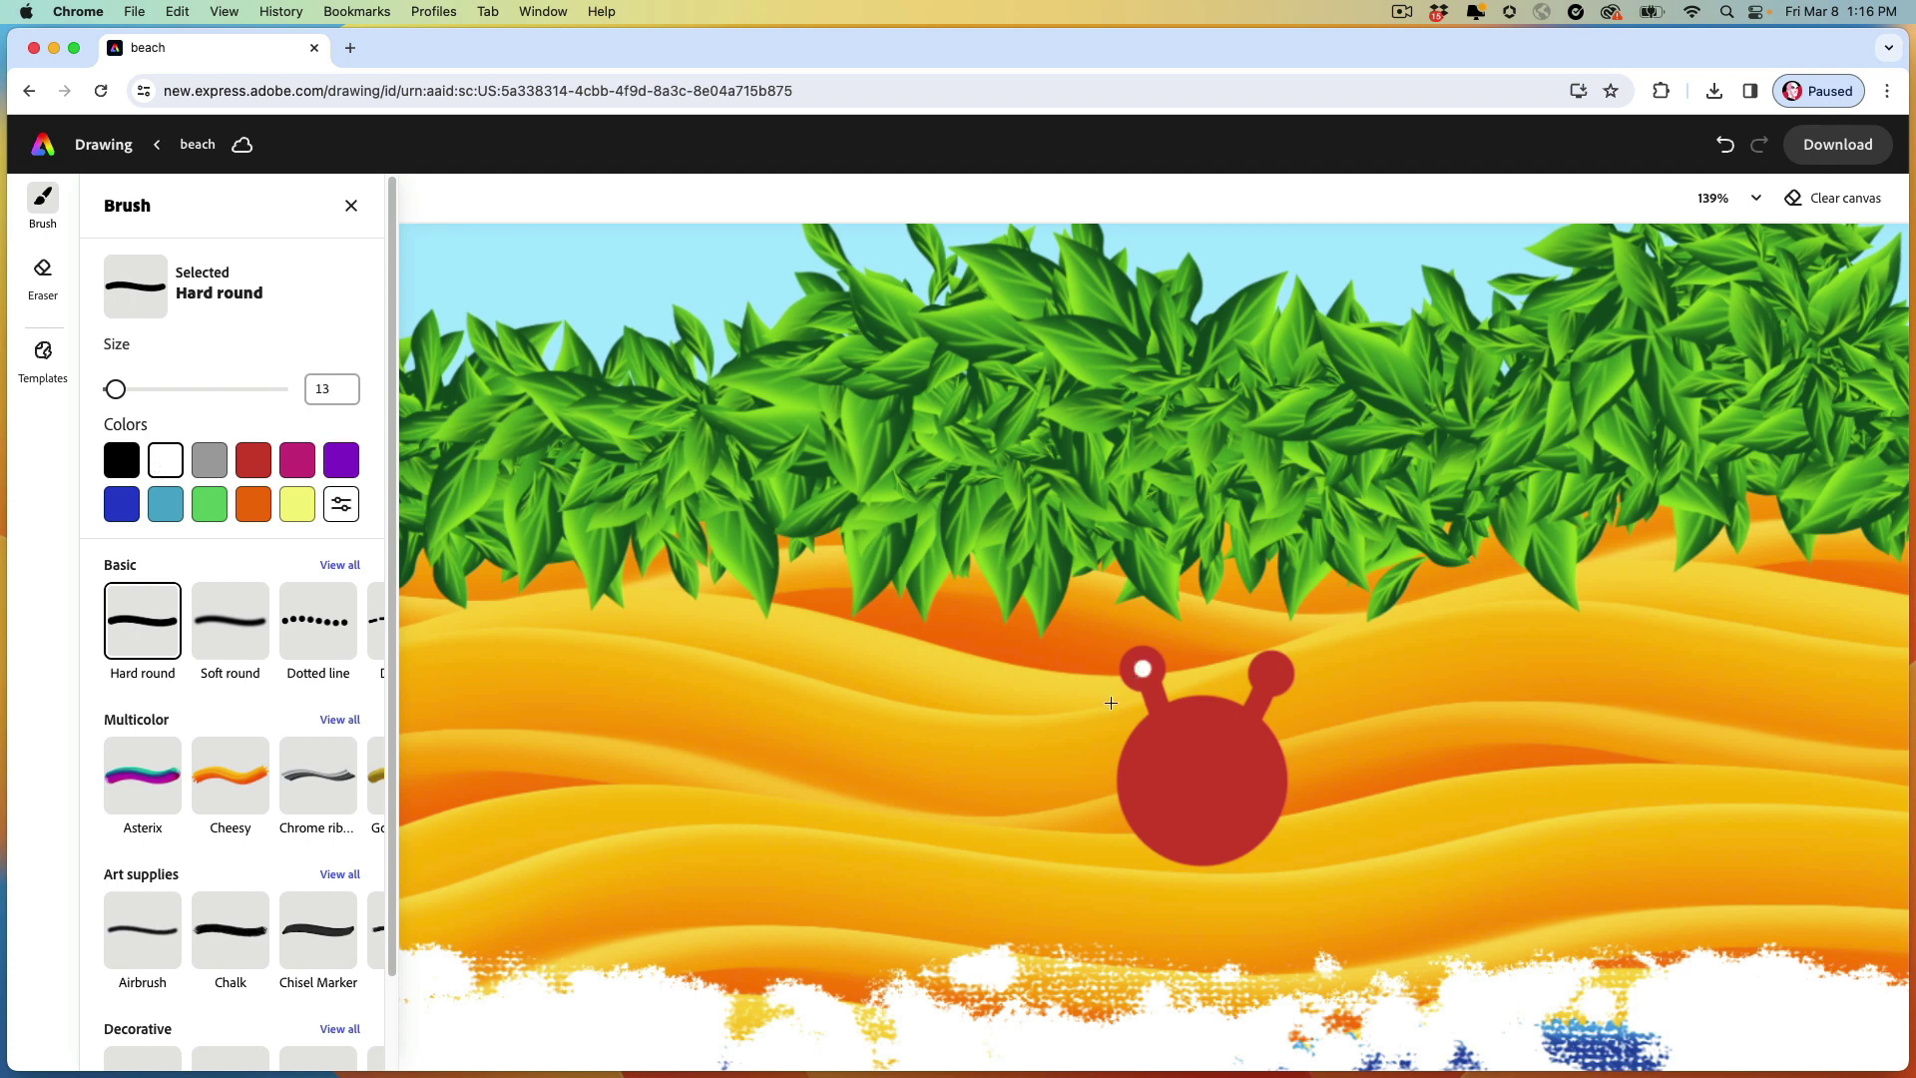
click(1273, 674)
Draw red legs on both sides of the body and two raised arms.
mouse_move(1144, 825)
mouse_down()
mouse_move(1065, 826)
mouse_move(1070, 892)
mouse_up()
mouse_move(1273, 828)
mouse_down()
mouse_move(1333, 828)
mouse_move(1330, 892)
mouse_up()
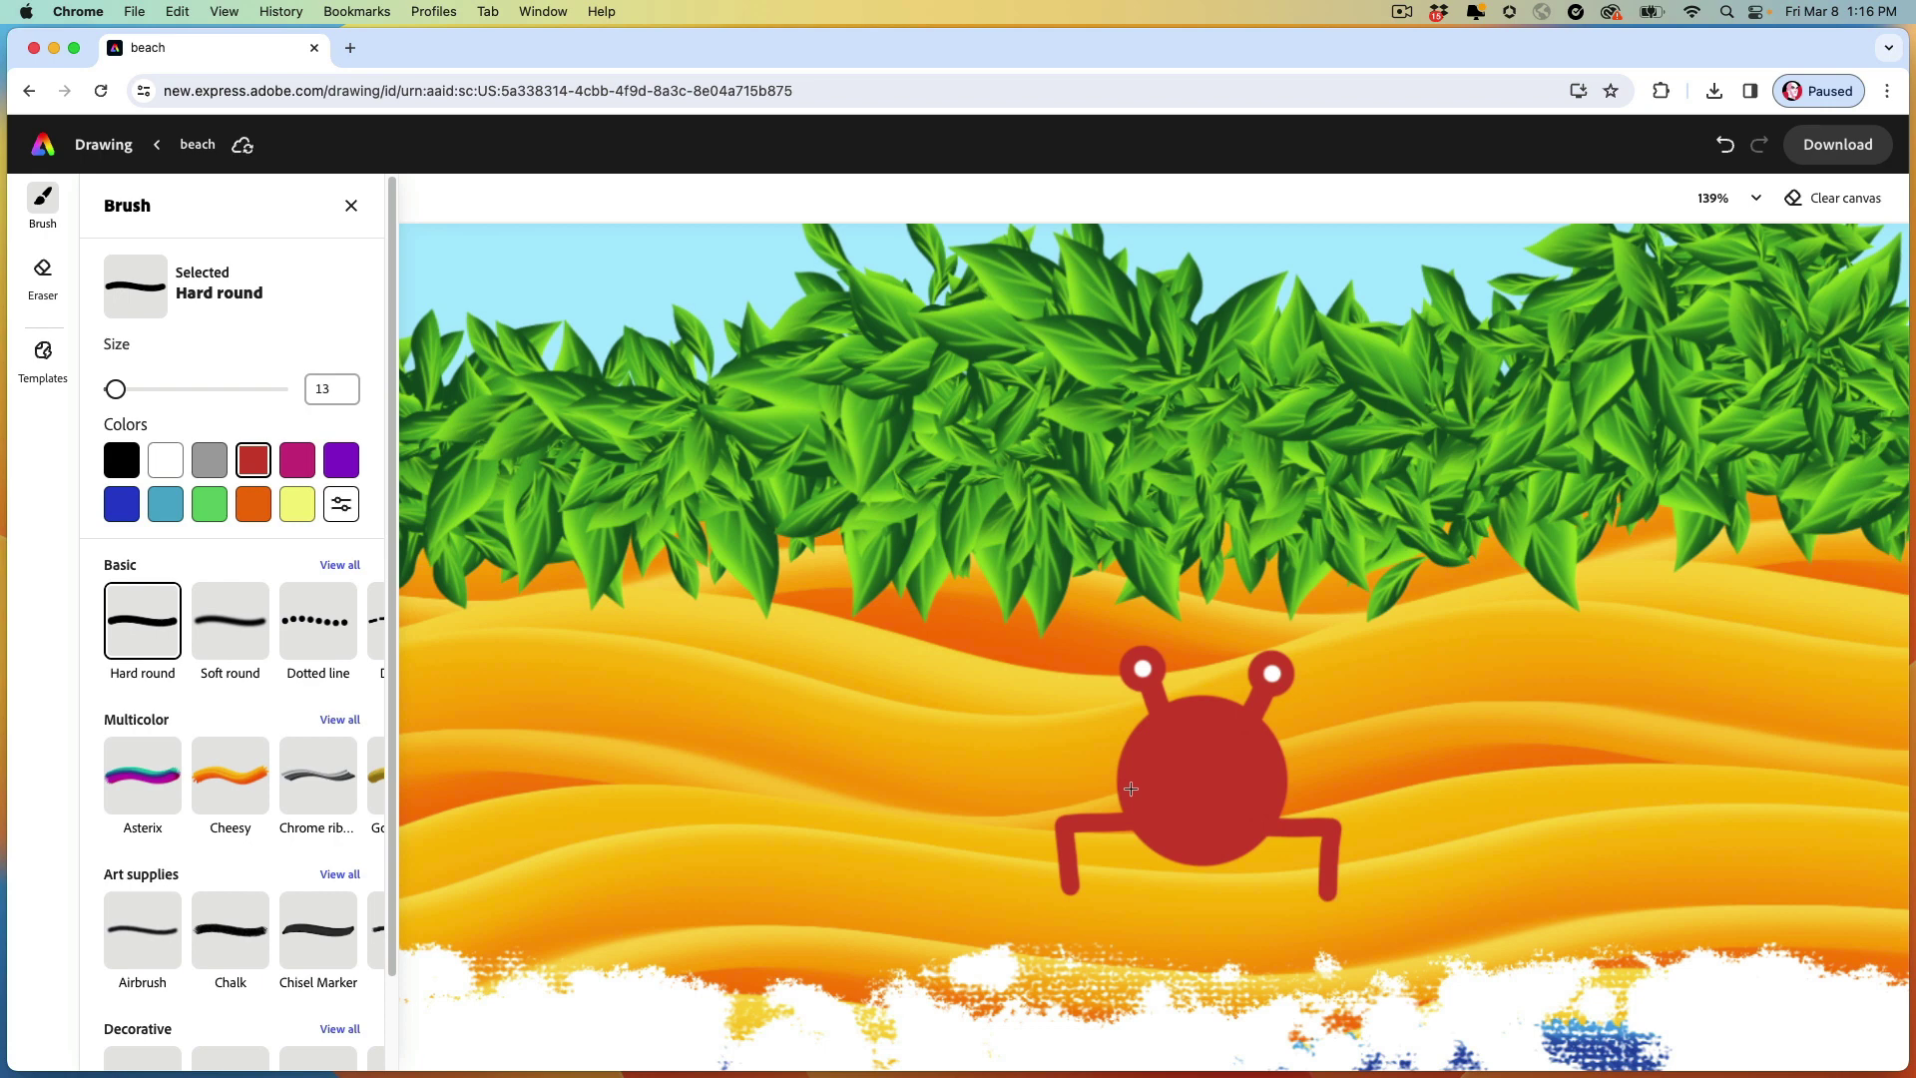
mouse_move(1131, 788)
mouse_down()
mouse_move(1064, 782)
mouse_move(1023, 824)
mouse_up()
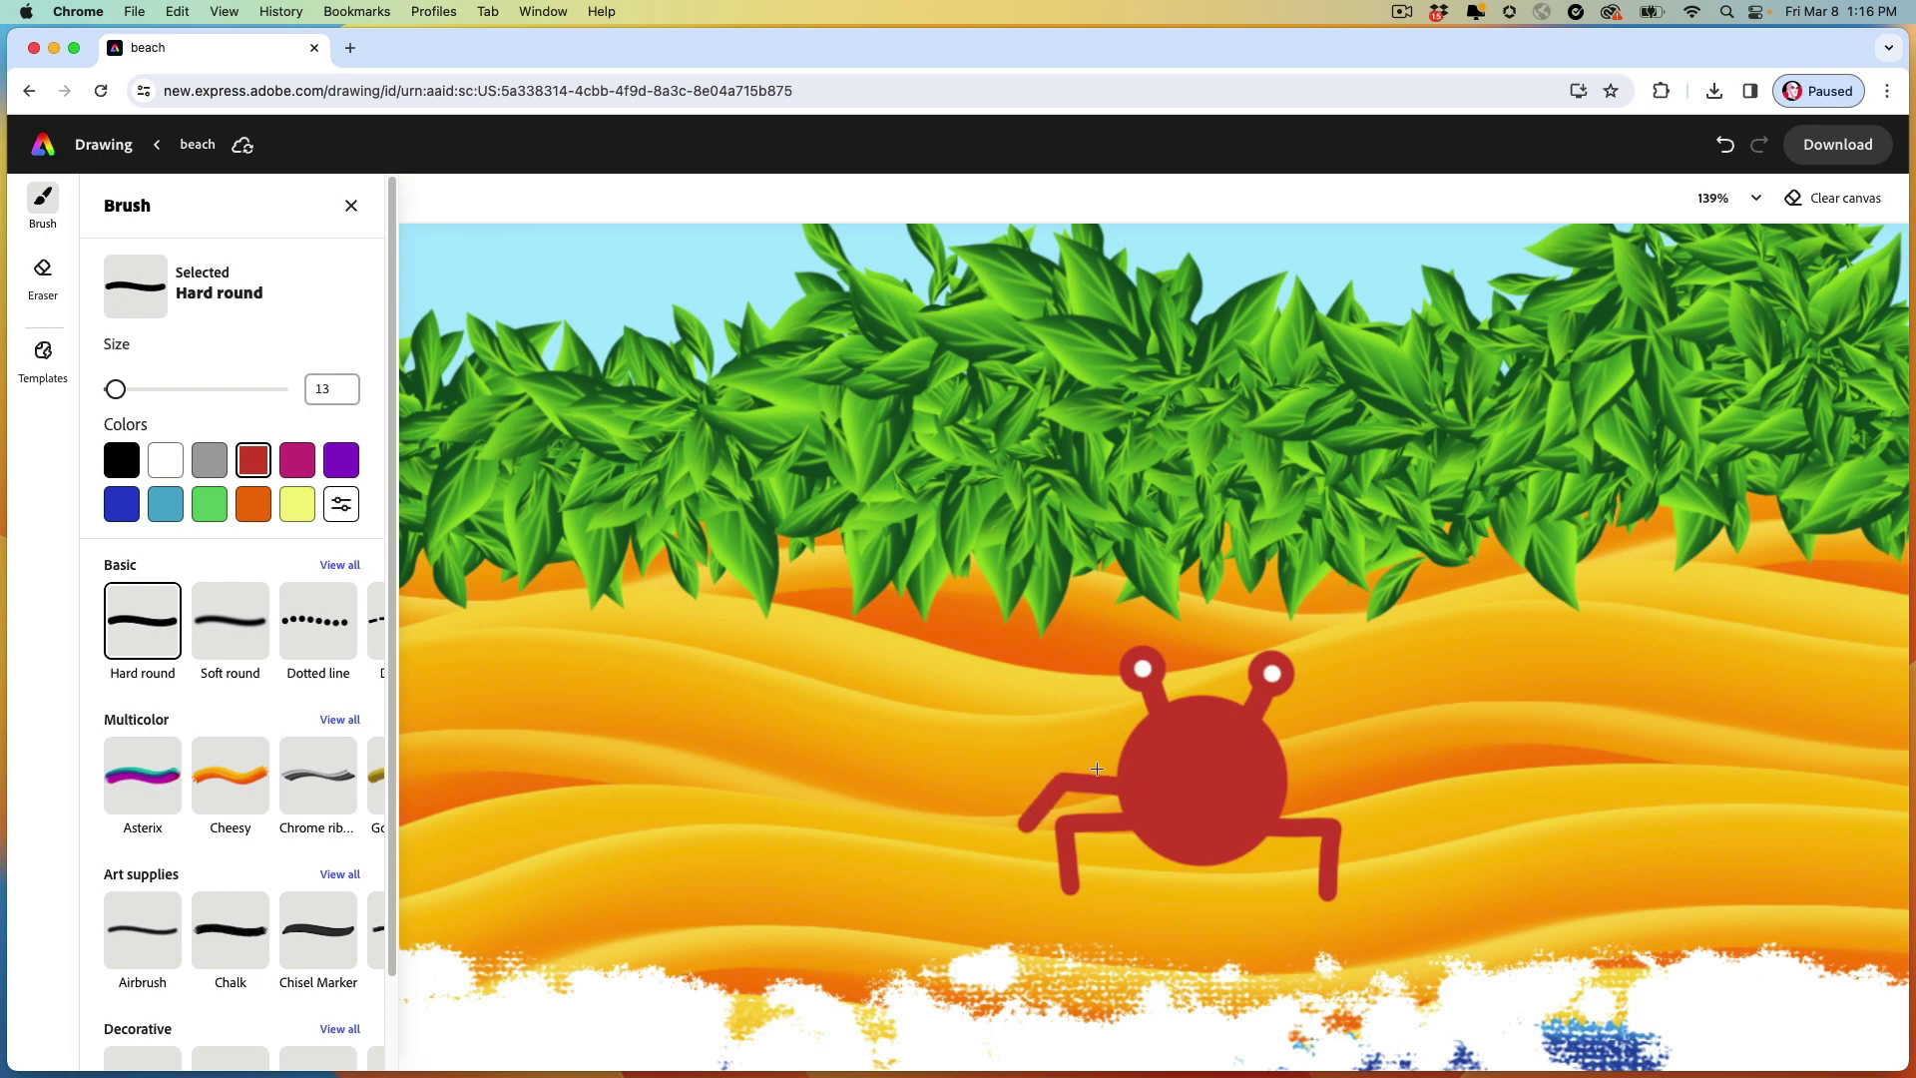
mouse_move(1287, 793)
mouse_down()
mouse_move(1348, 787)
mouse_move(1382, 833)
mouse_up()
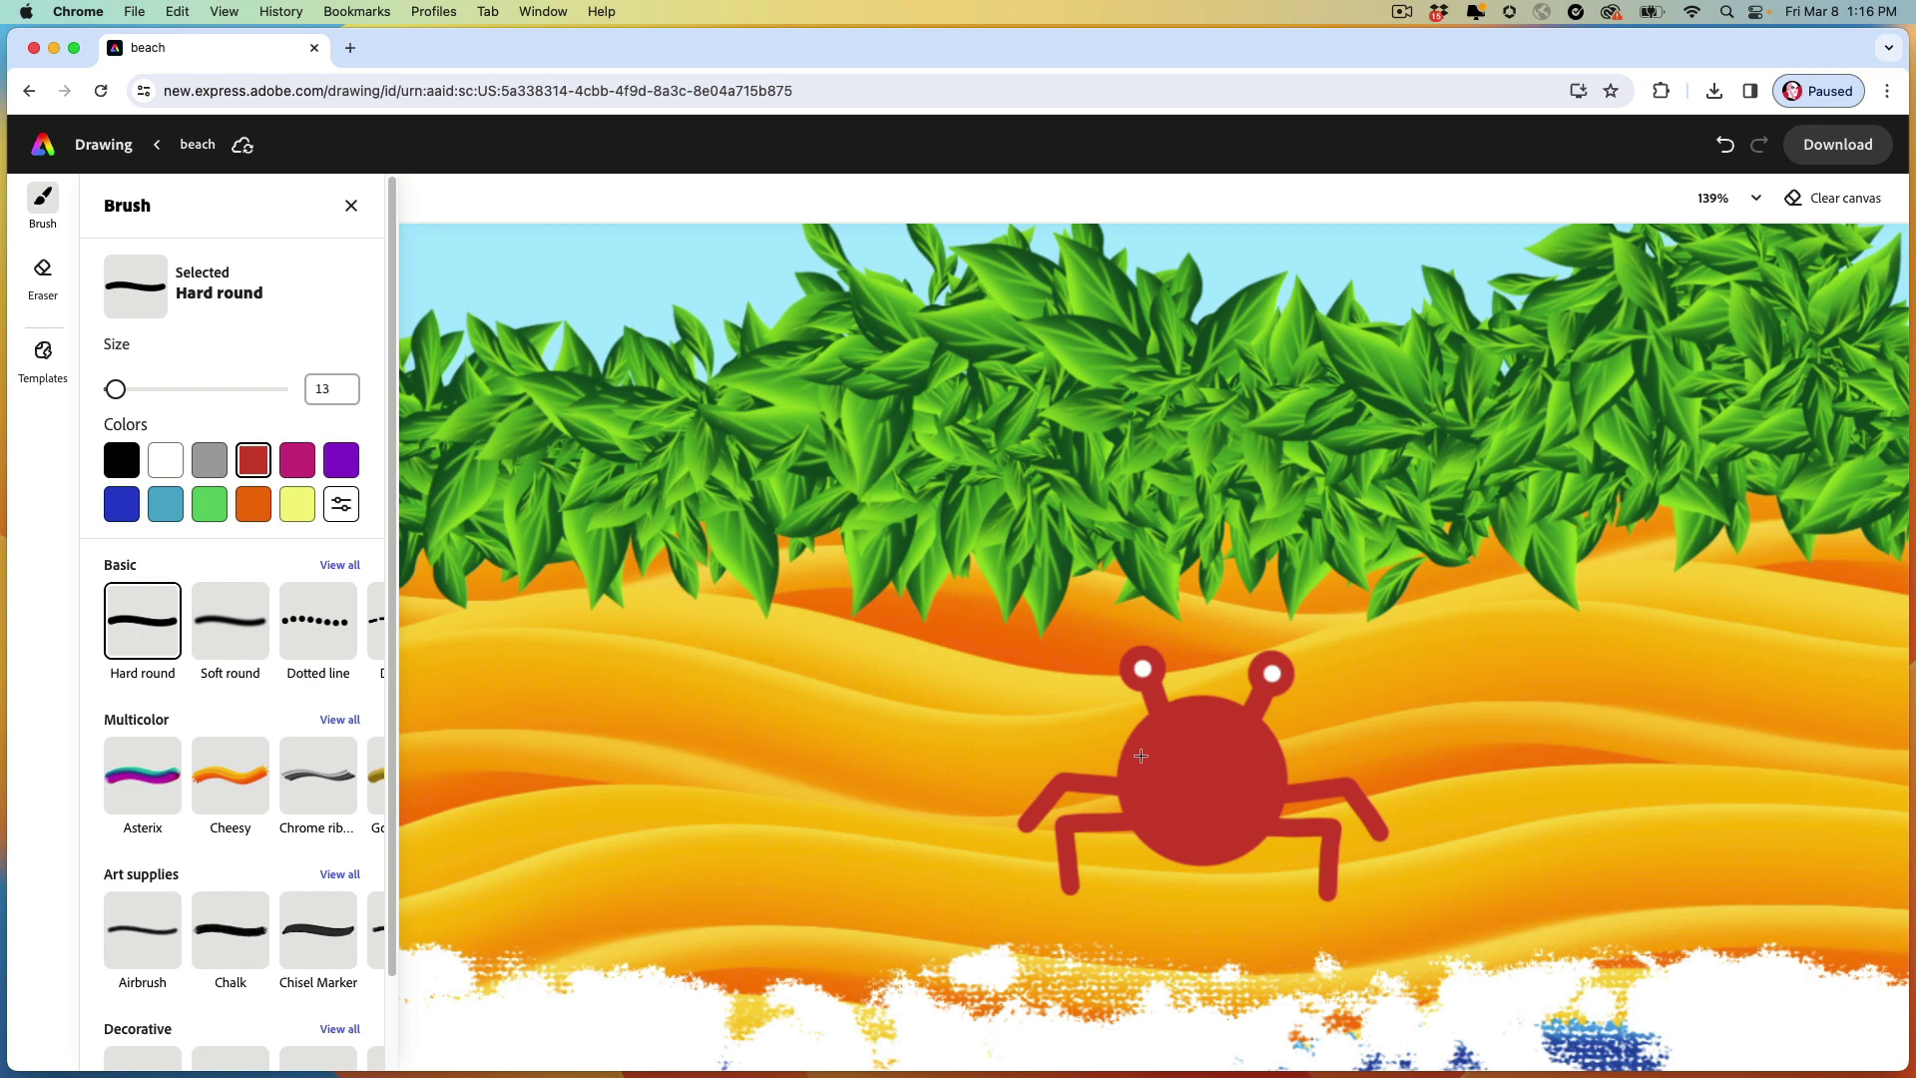
mouse_move(1133, 756)
mouse_down()
mouse_move(1078, 734)
mouse_move(1038, 661)
mouse_up()
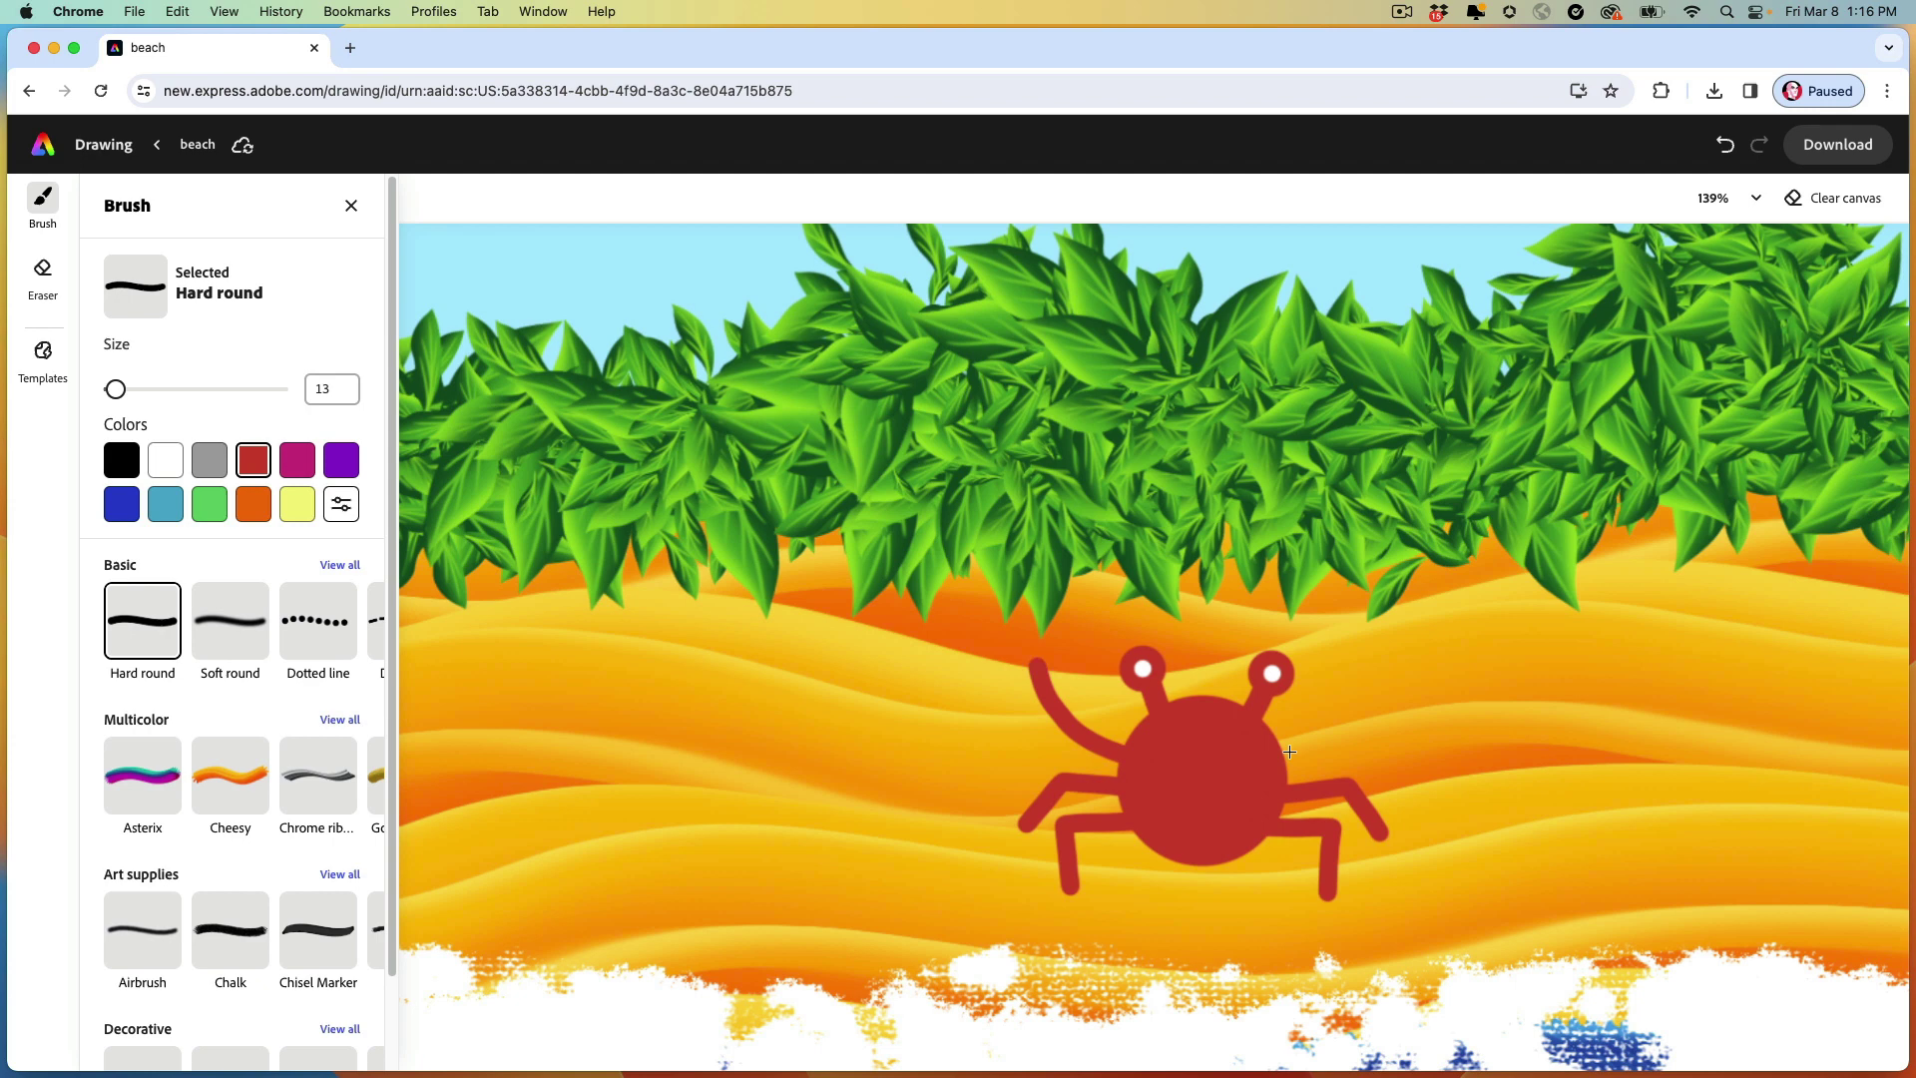
mouse_move(1260, 762)
mouse_down()
mouse_move(1356, 735)
mouse_move(1430, 637)
mouse_up()
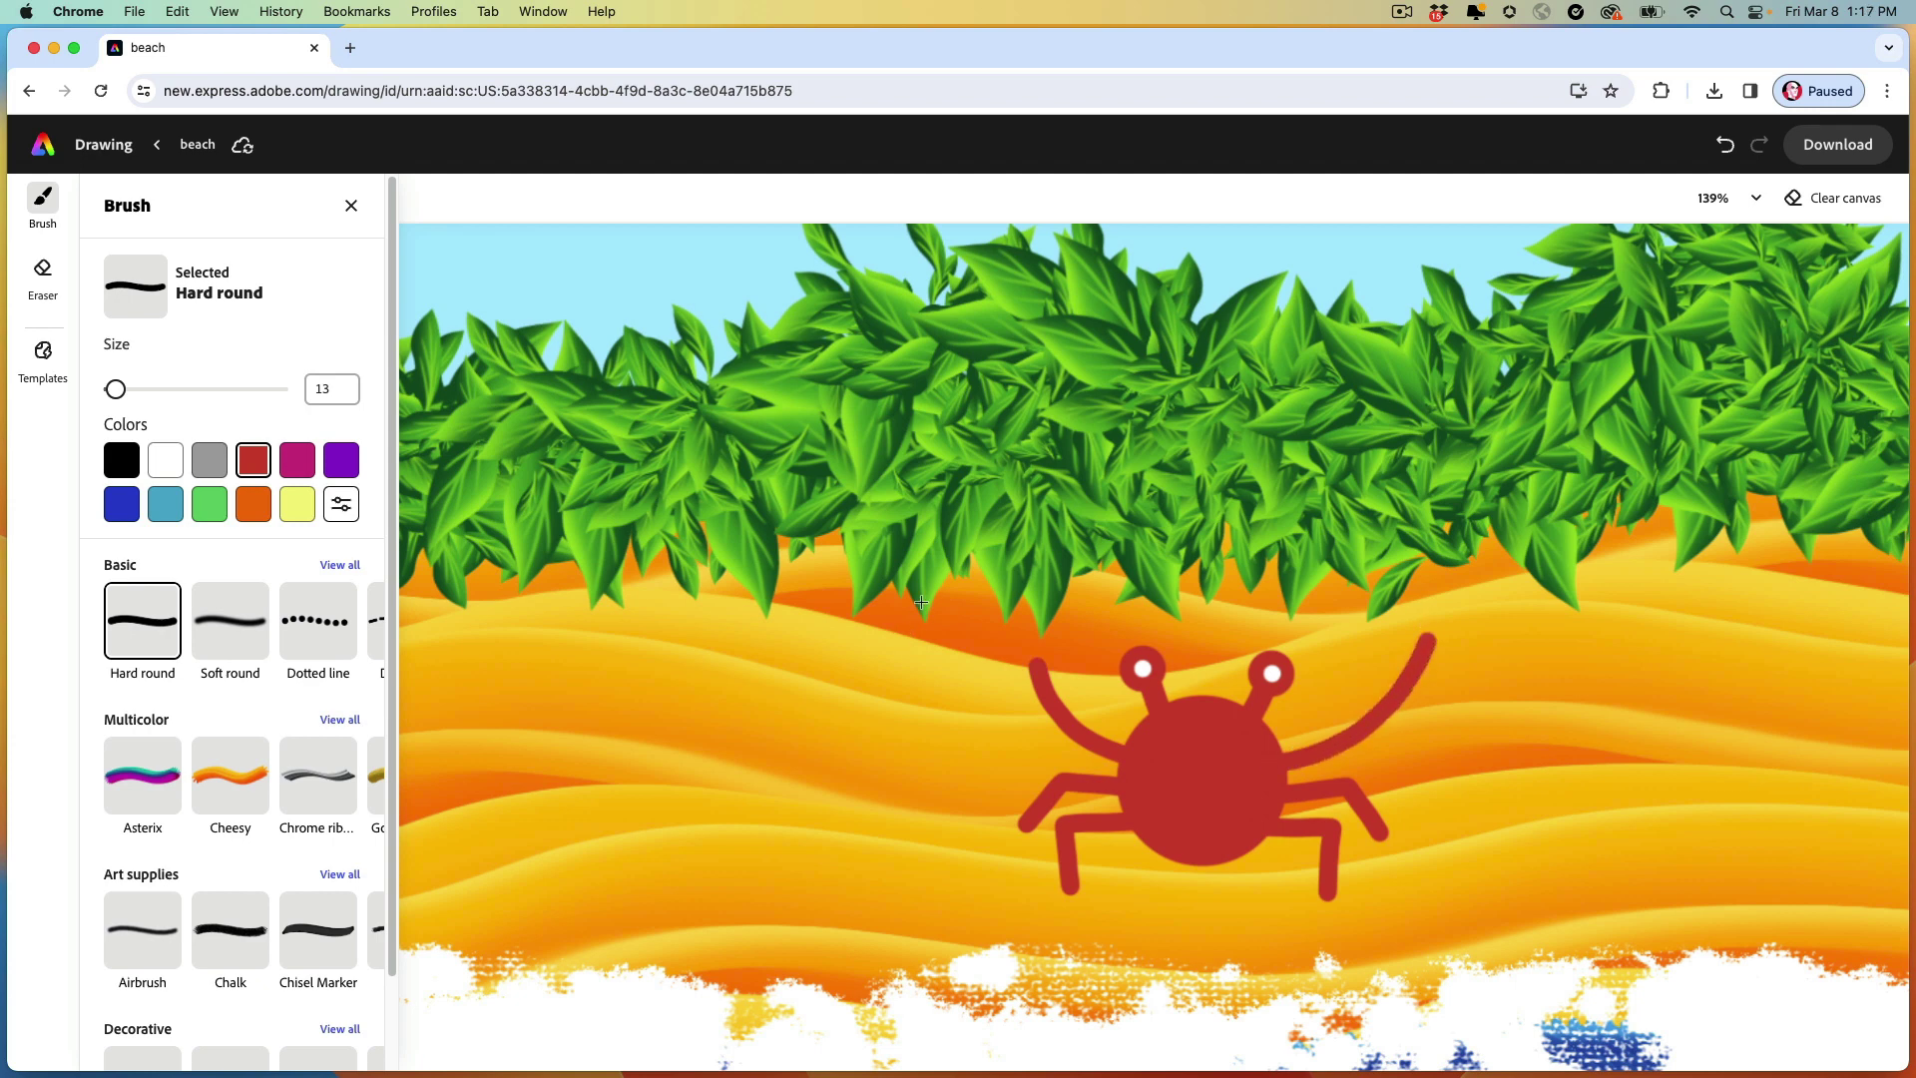
Add red pincer claws at both arm tips and a small black size-5 smile on the body.
mouse_move(1038, 667)
mouse_down()
mouse_move(1063, 724)
mouse_move(1031, 695)
mouse_move(1030, 653)
mouse_move(1069, 674)
mouse_up()
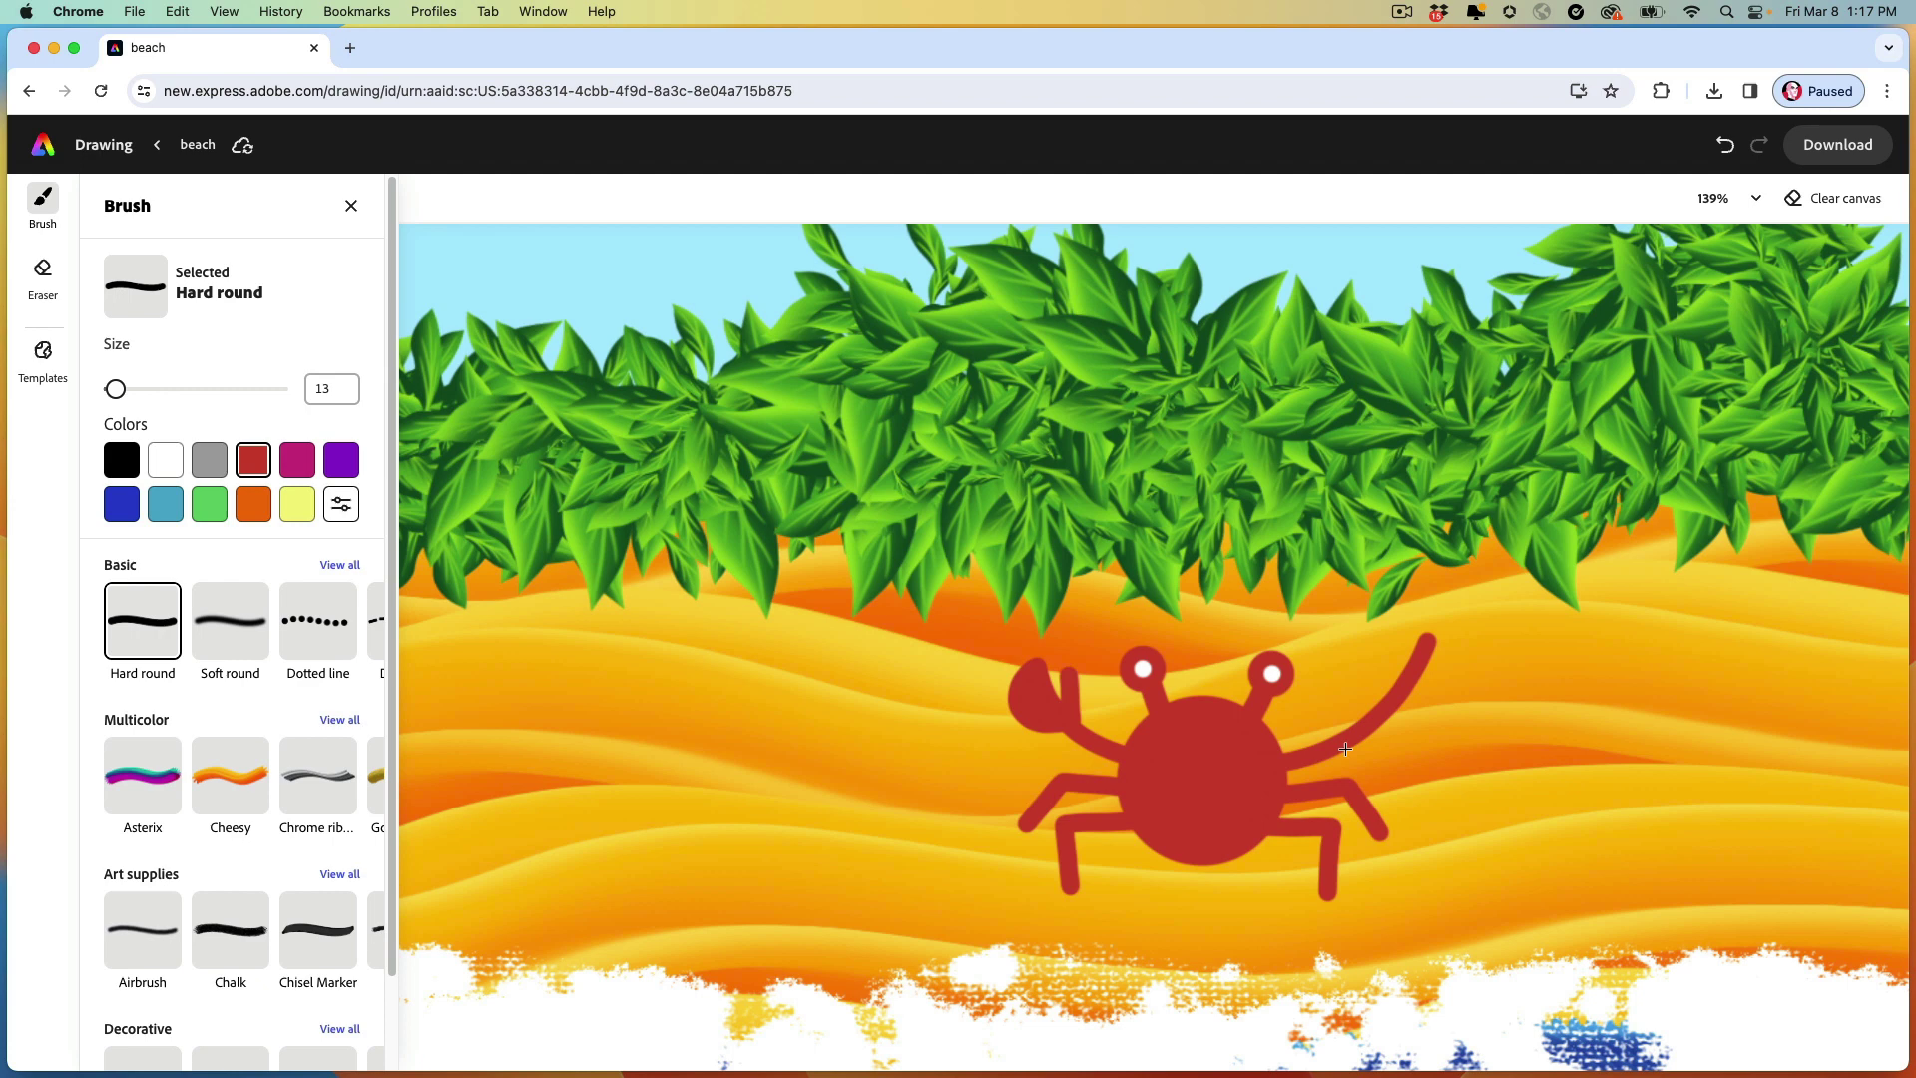
mouse_move(1345, 749)
mouse_down()
mouse_move(1388, 756)
mouse_move(1427, 721)
mouse_move(1445, 658)
mouse_move(1432, 636)
mouse_move(1407, 704)
mouse_move(1370, 734)
mouse_move(1397, 714)
mouse_move(1348, 711)
mouse_move(1374, 657)
mouse_up()
click(121, 461)
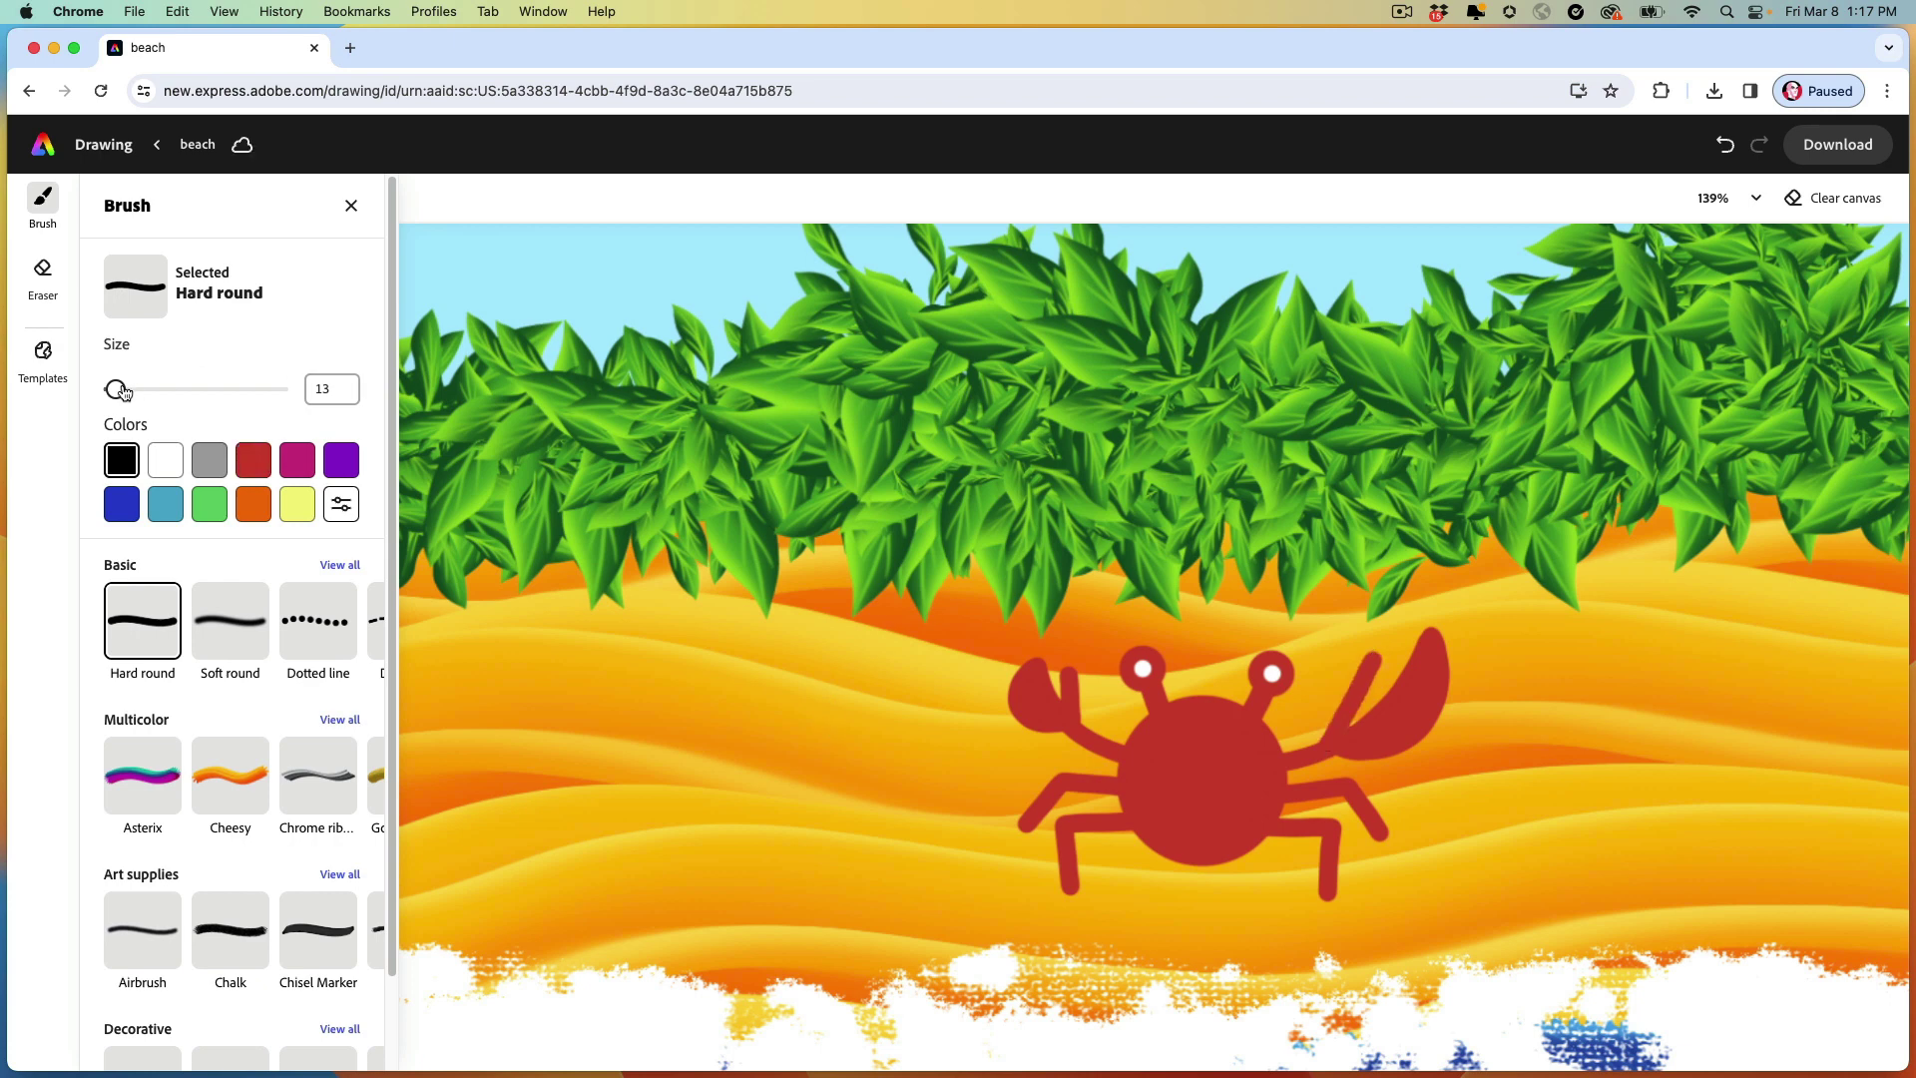
drag(116, 388, 104, 391)
drag(1231, 763, 1176, 753)
Zoom out to 43% and paint small V-shaped birds in #33809C around the sun.
scroll(1183, 745, down, 10)
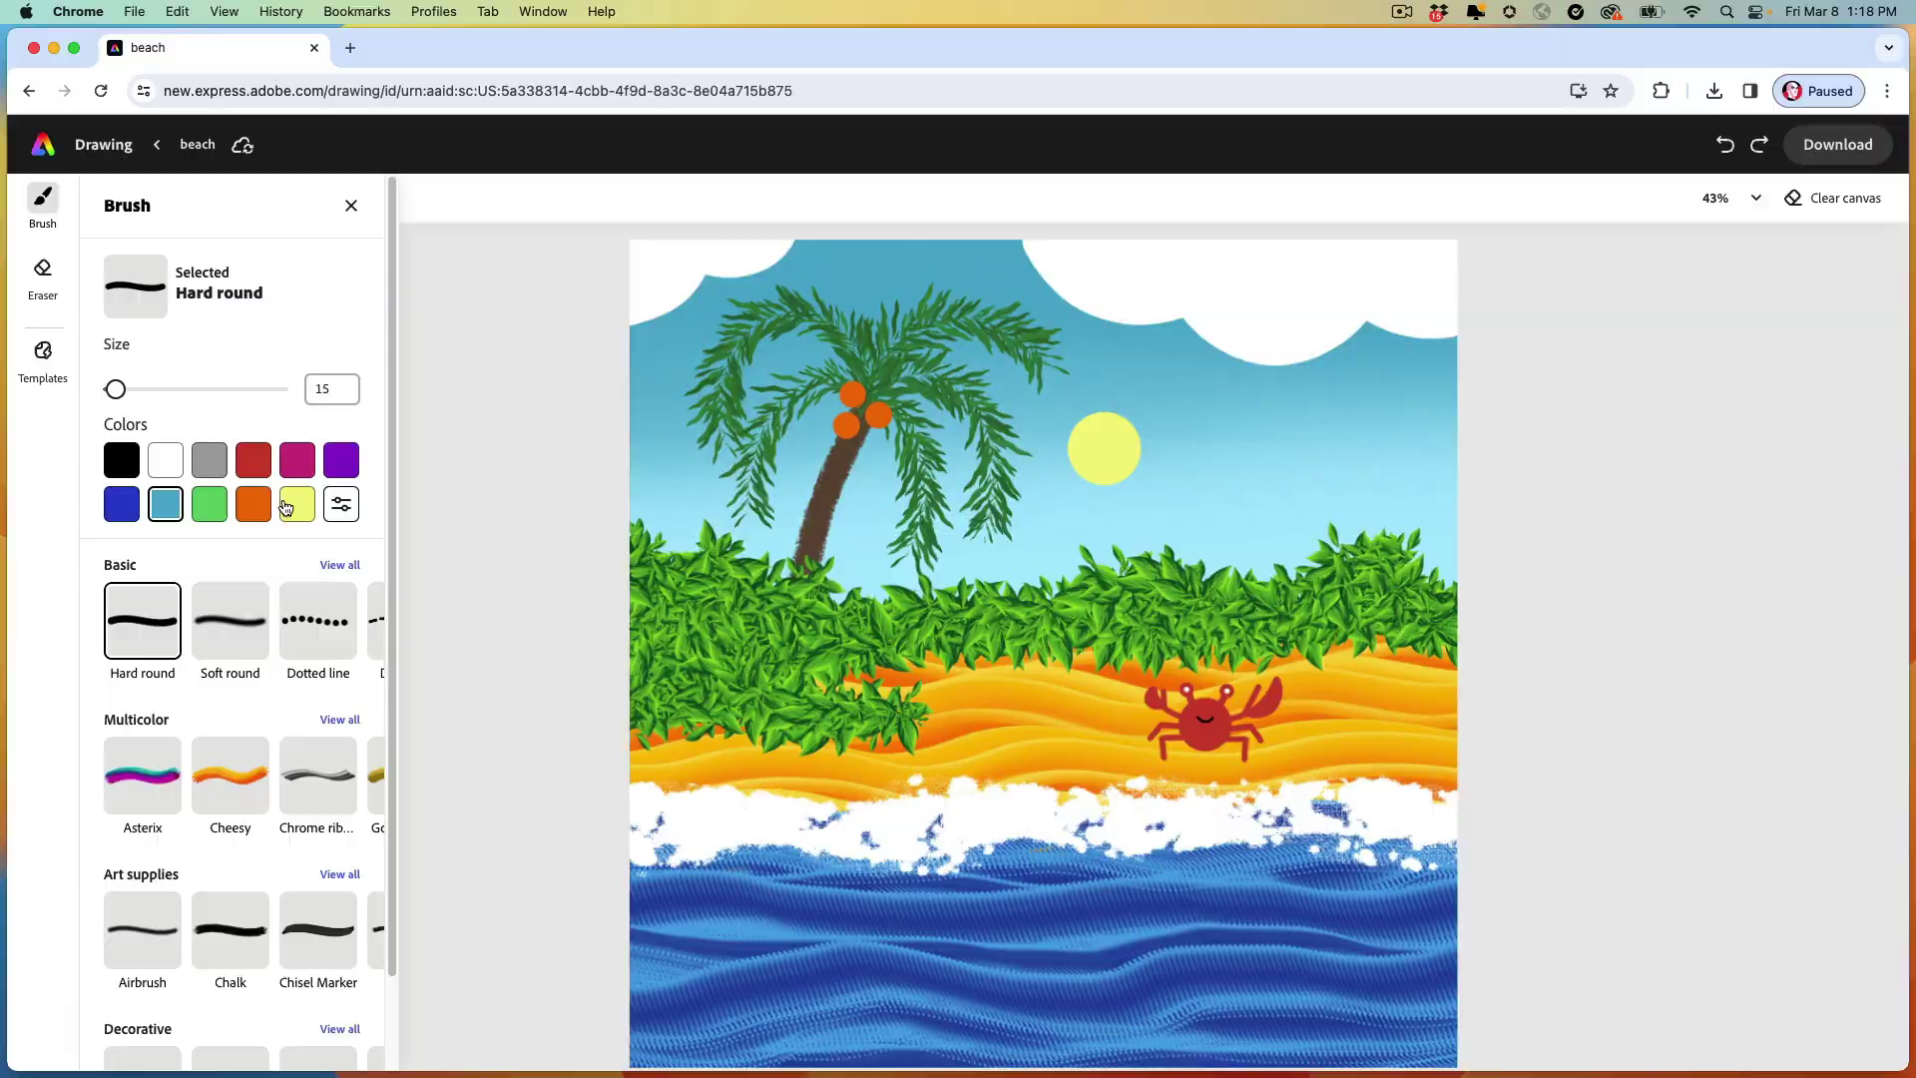
click(337, 506)
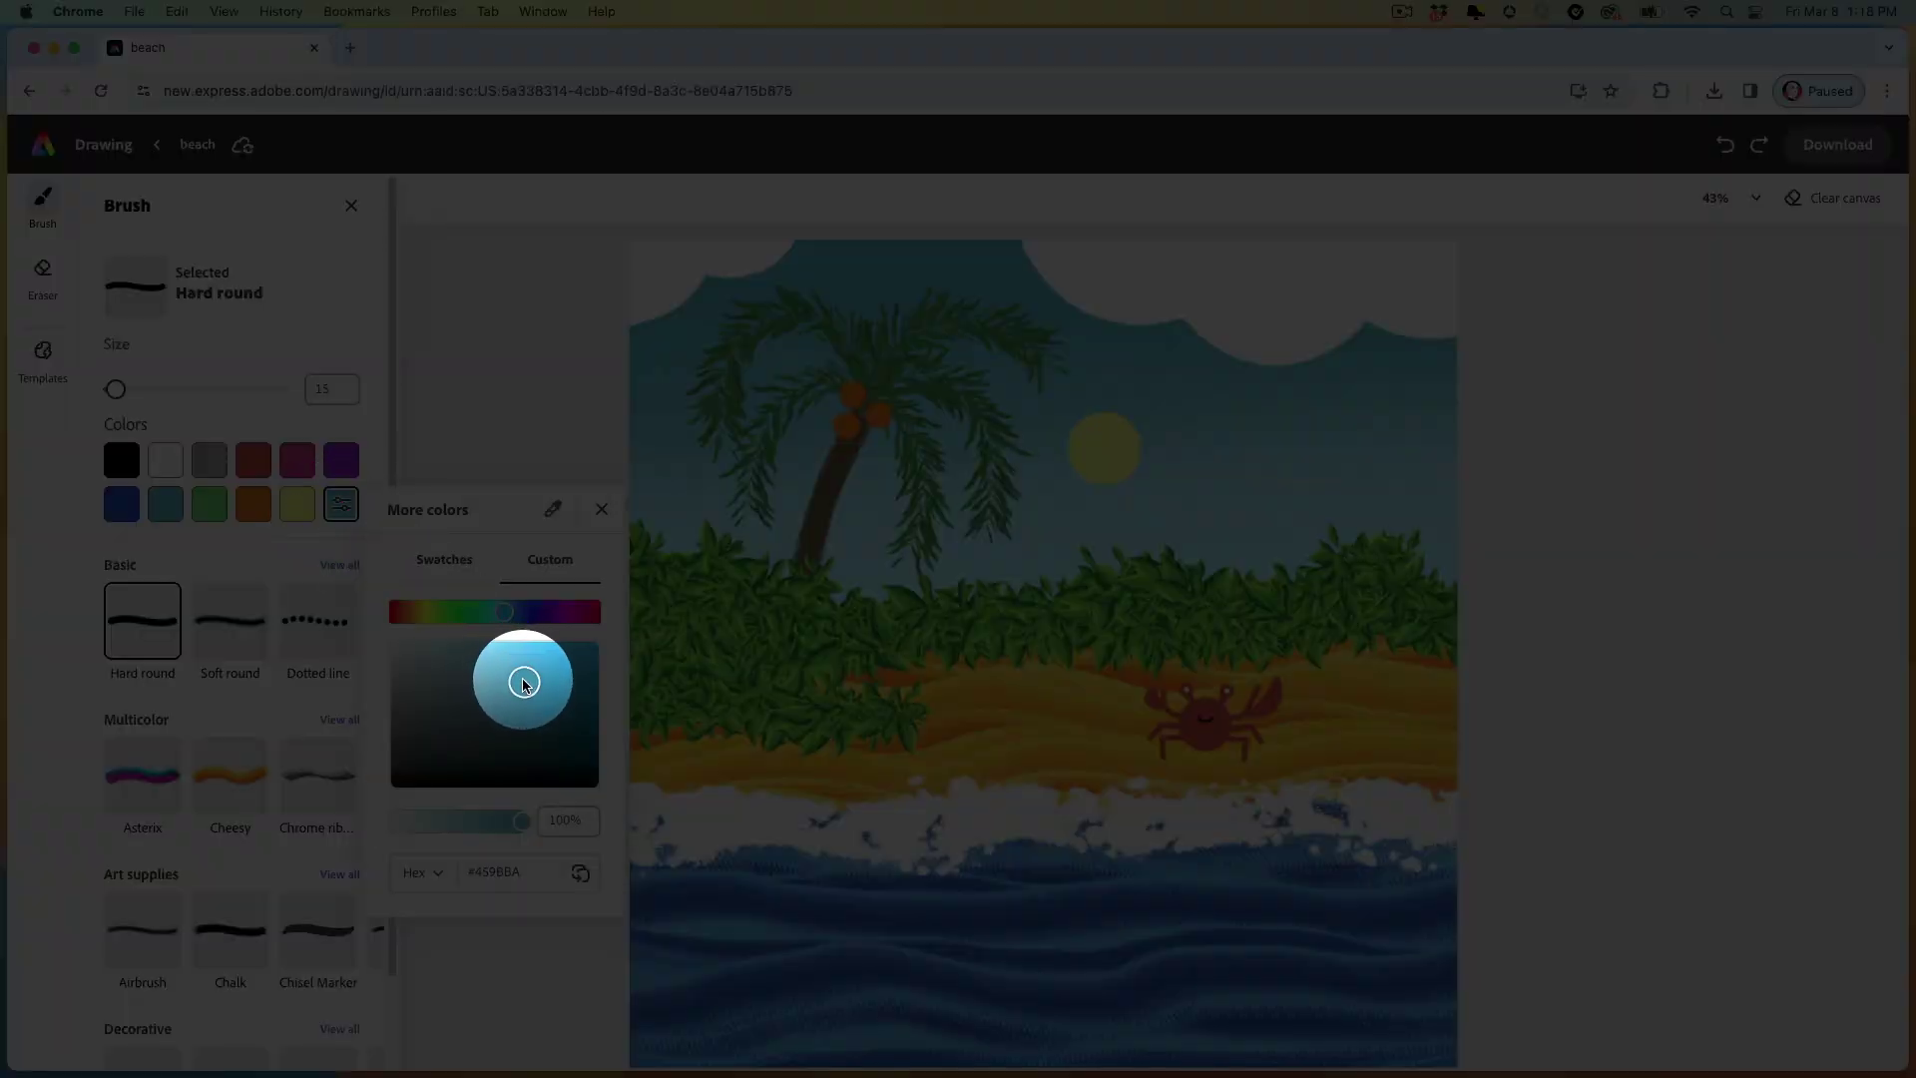
click(531, 698)
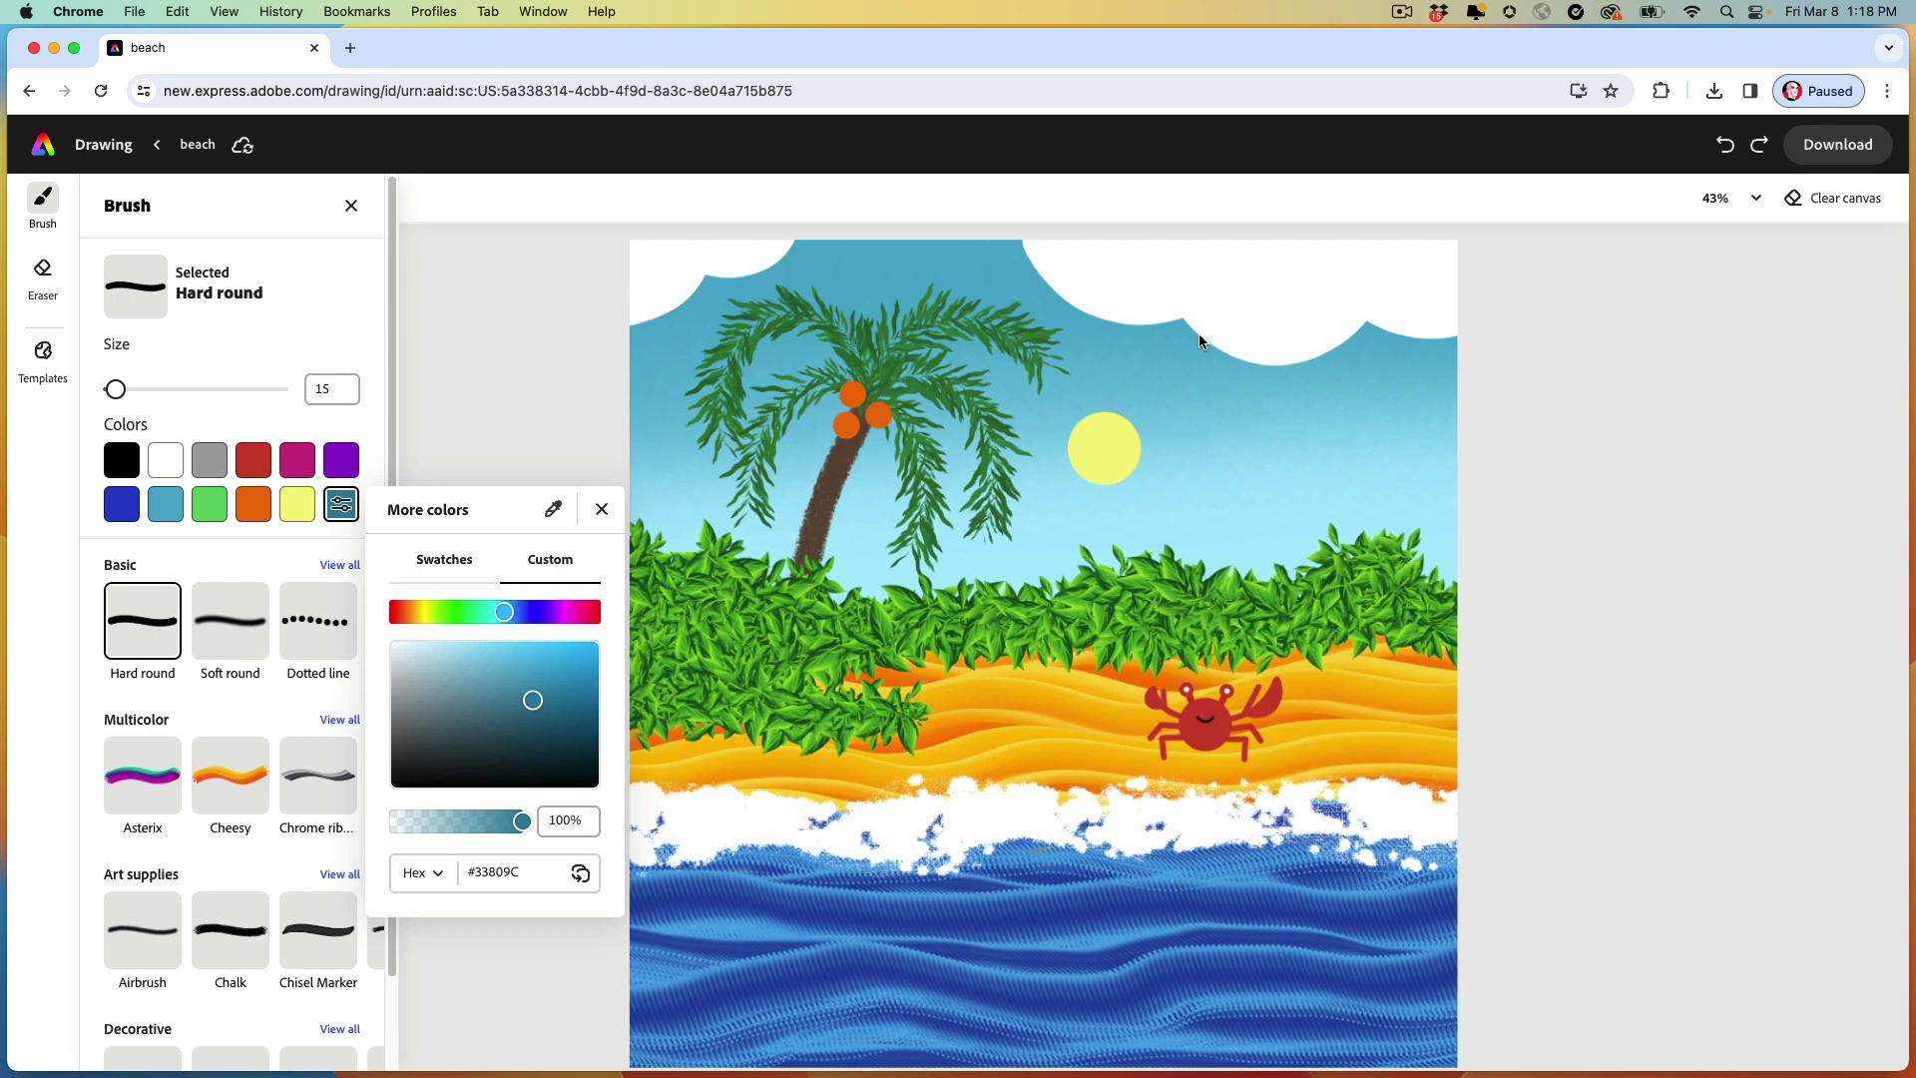
click(1202, 341)
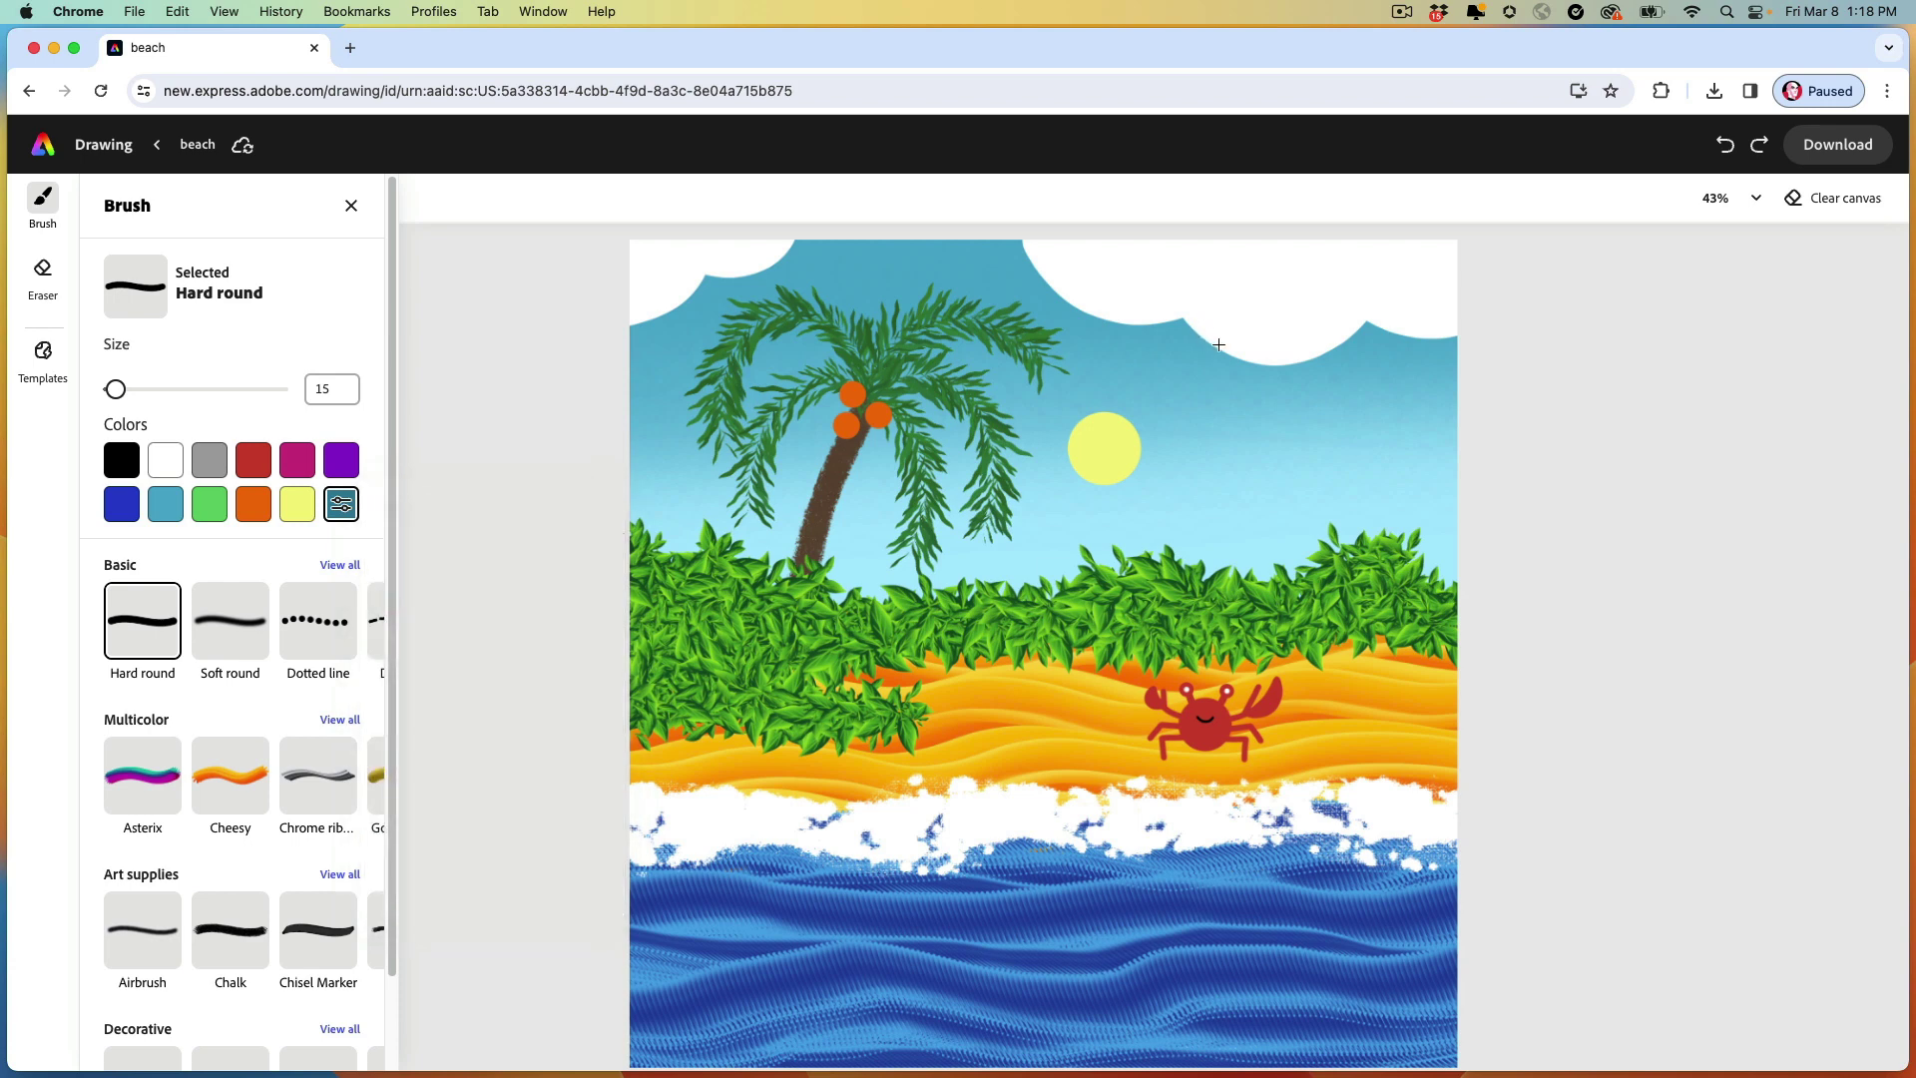
drag(1233, 343, 1206, 356)
drag(1320, 445, 1199, 468)
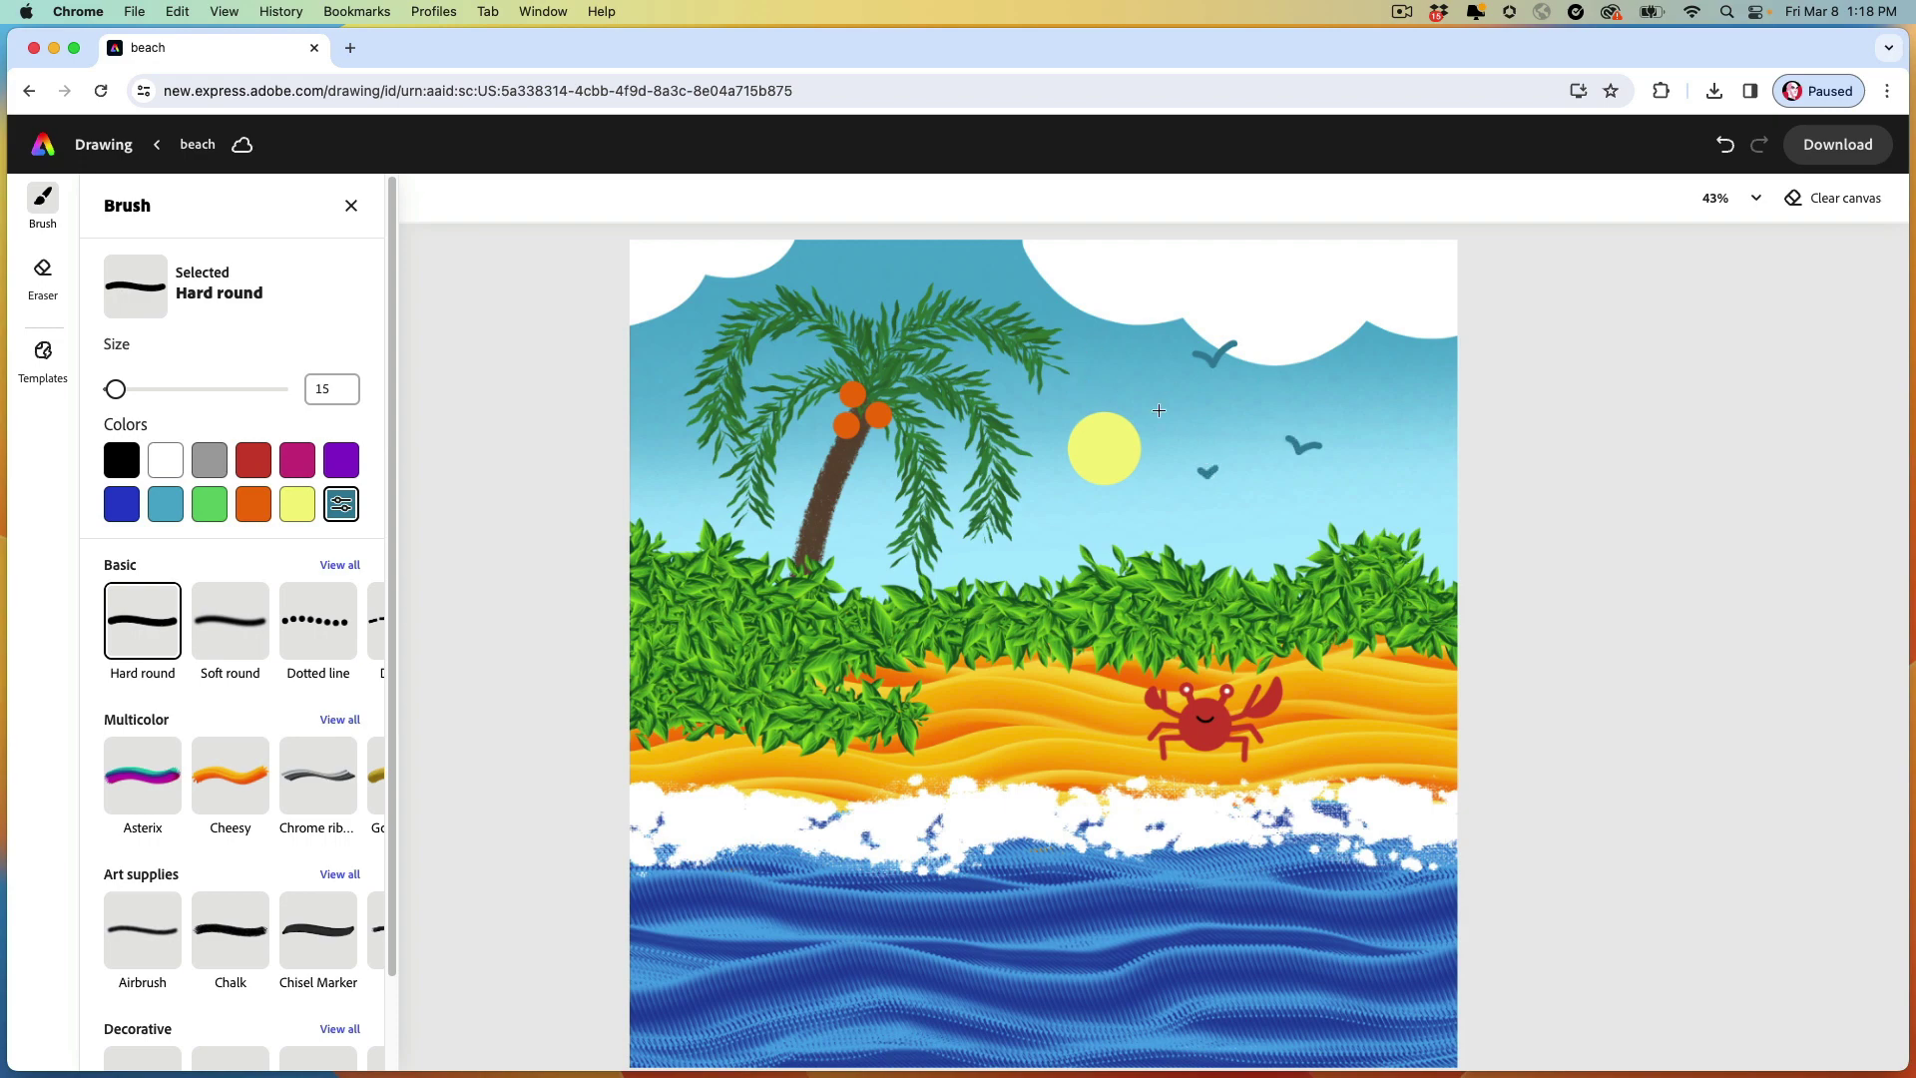